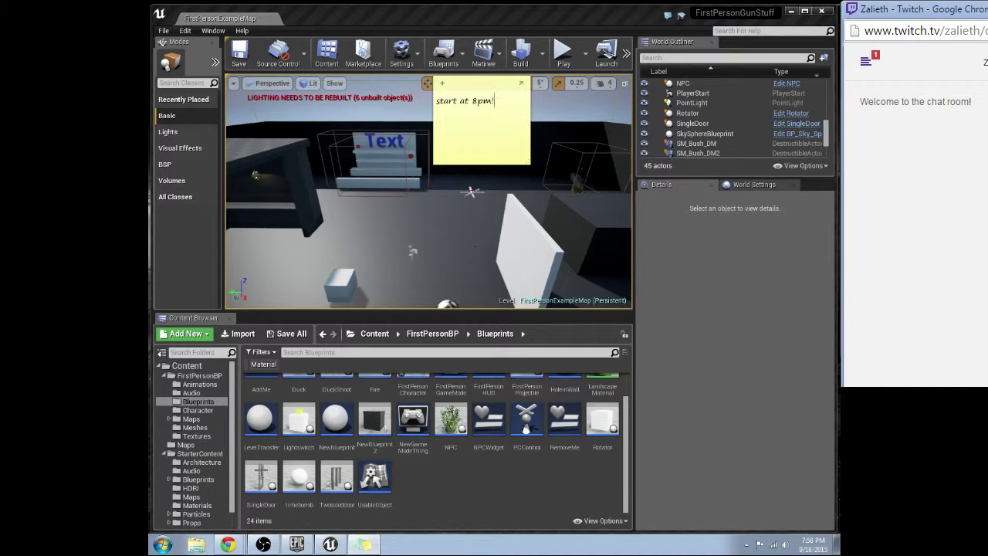
- Delete the "start at 8pm!" sticky note covering the viewport and confirm its removal
{"action": "left_click", "coordinate": [513, 472]}
{"action": "scroll", "coordinate": [516, 471], "scroll_direction": "up", "scroll_amount": 1}
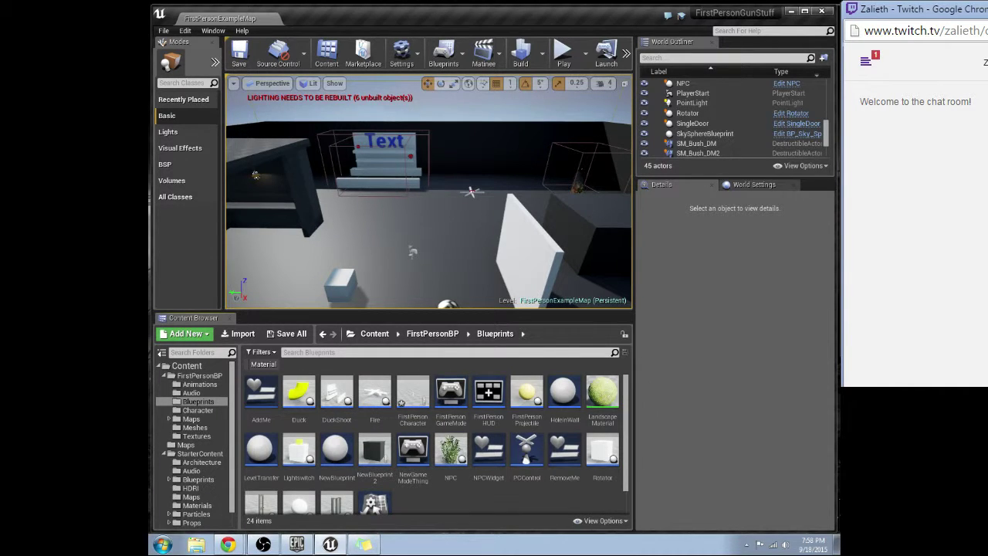
{"action": "left_click", "coordinate": [363, 544]}
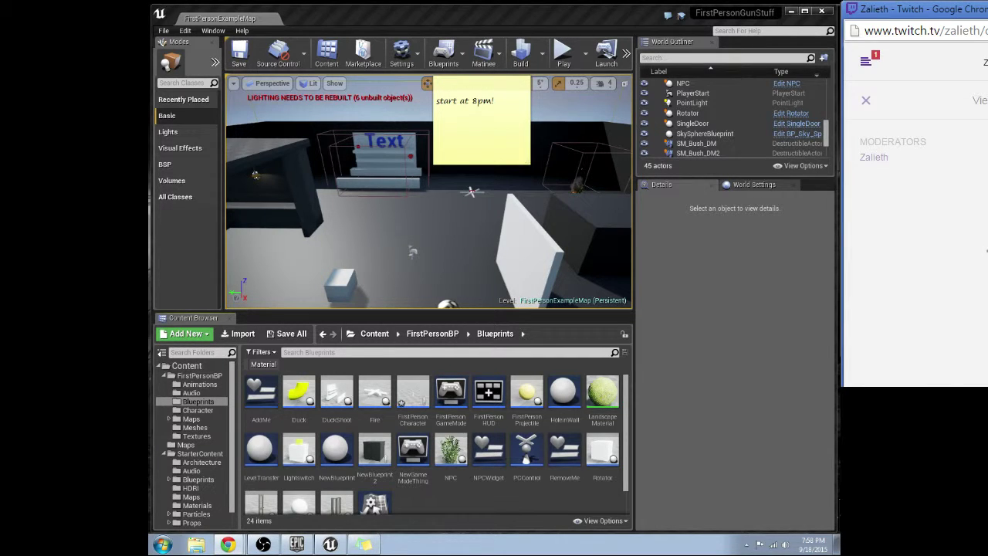
{"action": "left_click", "coordinate": [866, 101]}
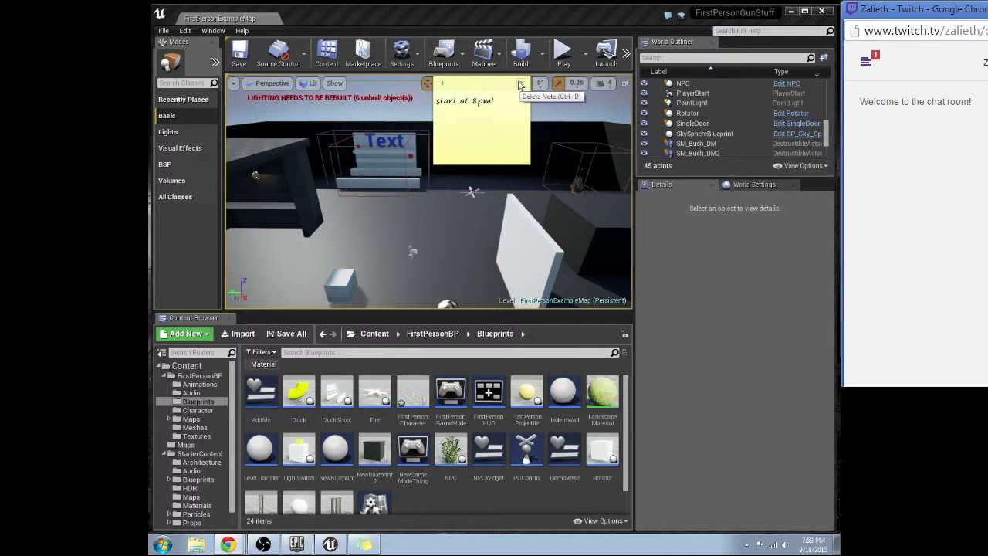
{"action": "left_click", "coordinate": [520, 85]}
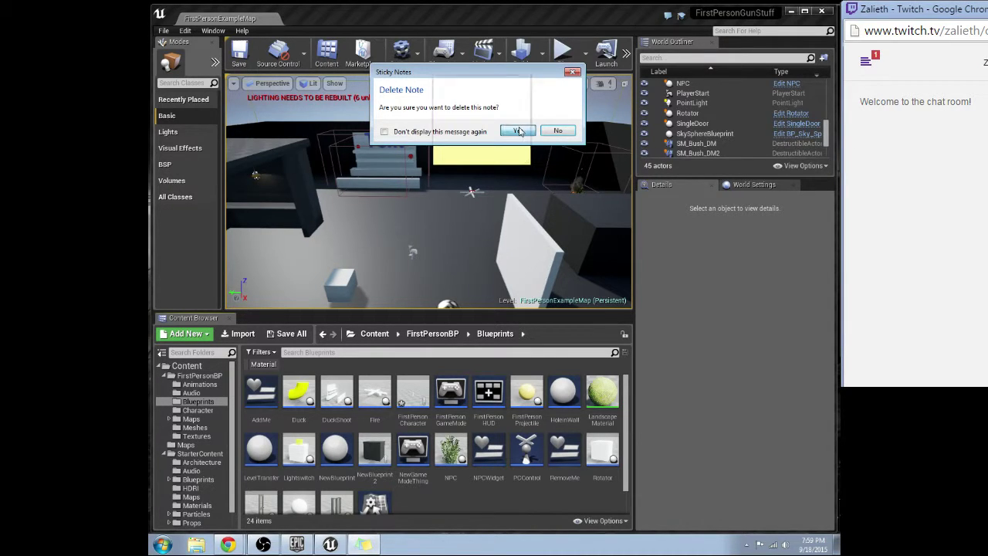
{"action": "left_click", "coordinate": [517, 131]}
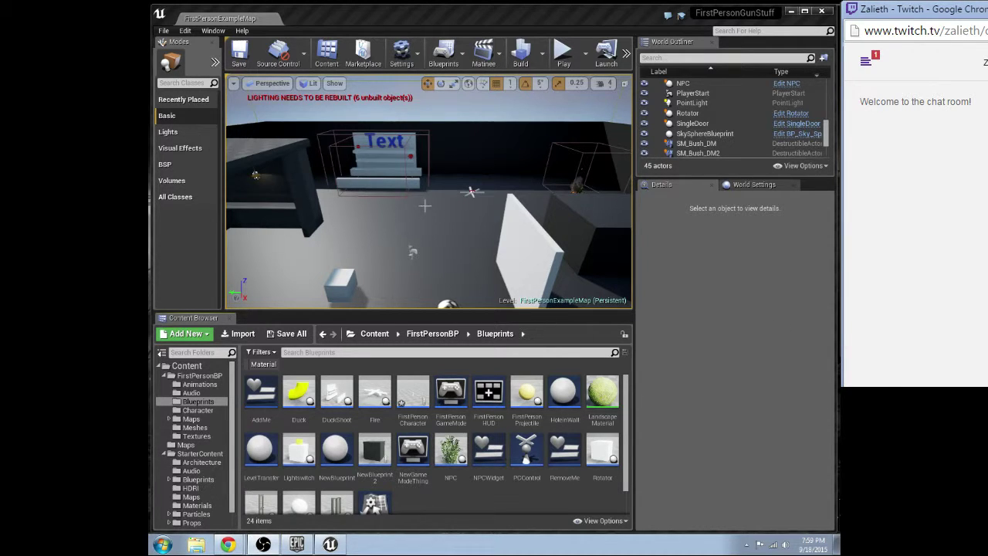
- Select the four SM_Bush_DM bushes standing in a row near the wall
{"action": "right_click_drag", "start_coordinate": [427, 219], "coordinate": [424, 225]}
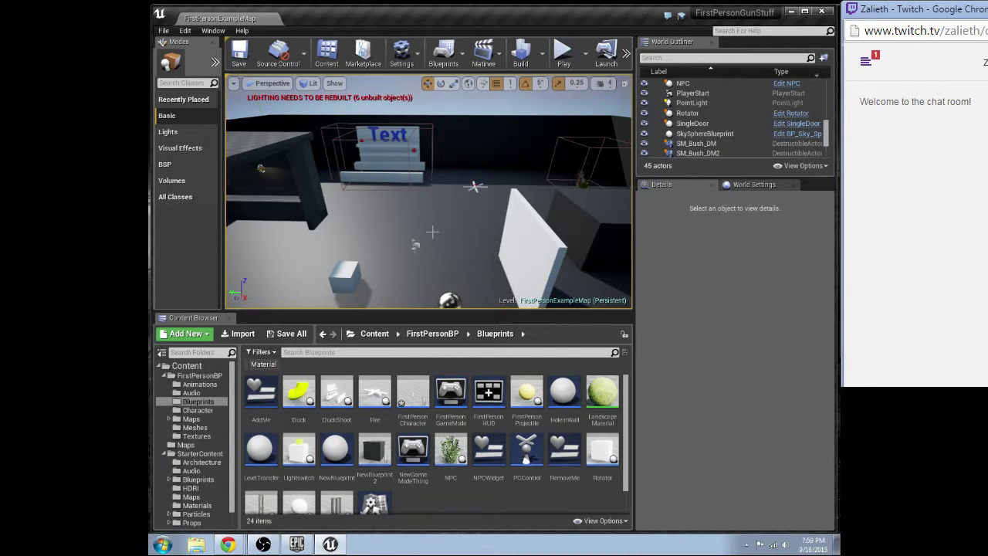
{"action": "right_click_drag", "start_coordinate": [488, 283], "coordinate": [457, 206]}
{"action": "left_click", "coordinate": [455, 262]}
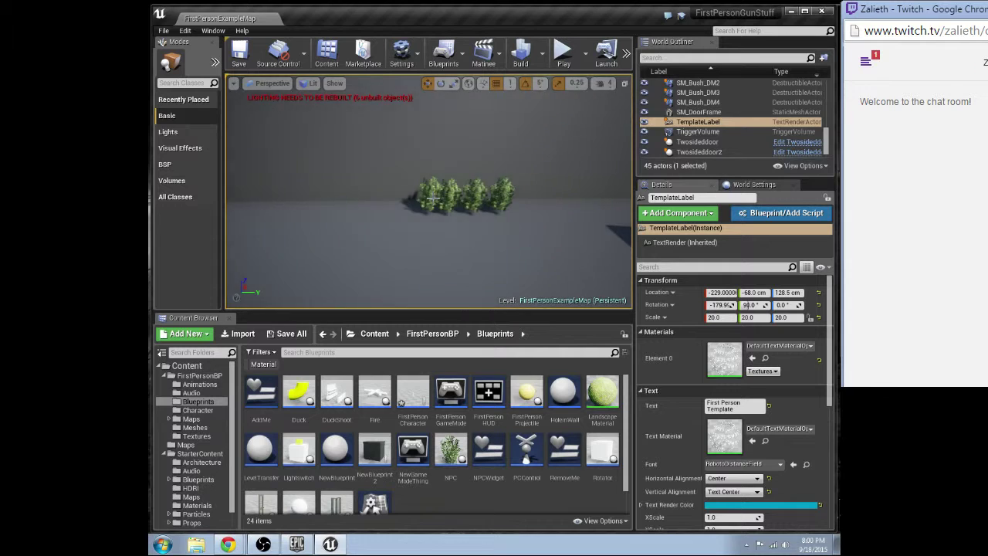
{"action": "left_click", "coordinate": [447, 195]}
{"action": "left_click", "coordinate": [469, 197], "text": "ctrl"}
{"action": "left_click", "coordinate": [475, 195], "text": "ctrl"}
{"action": "left_click", "coordinate": [500, 193], "text": "ctrl"}
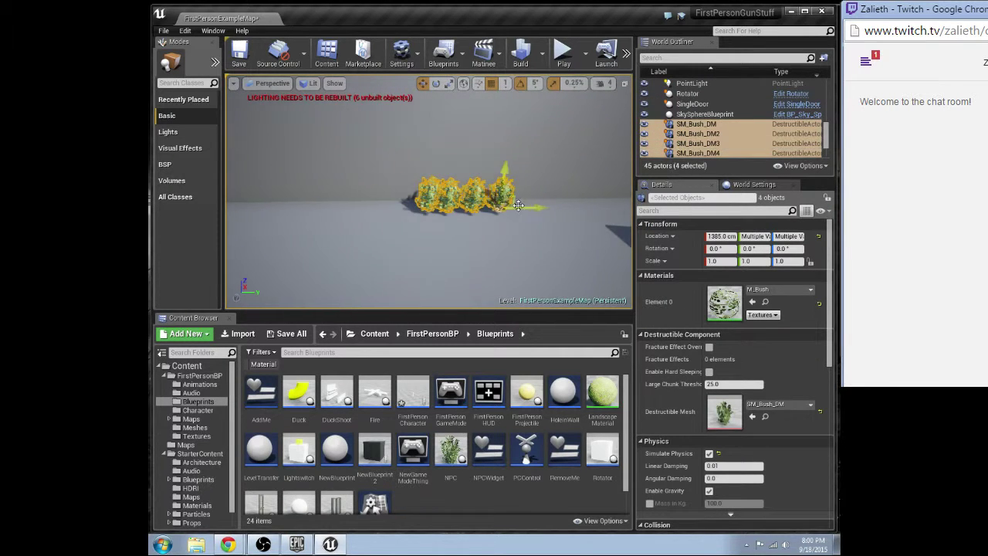
{"action": "left_click", "coordinate": [475, 194]}
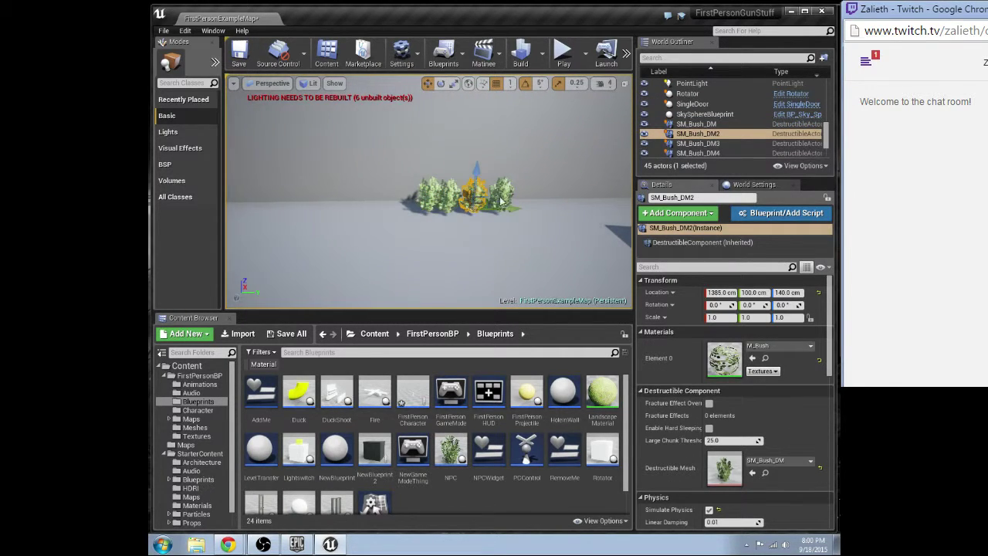
{"action": "left_click", "coordinate": [500, 196], "text": "ctrl"}
{"action": "left_click", "coordinate": [442, 196], "text": "ctrl"}
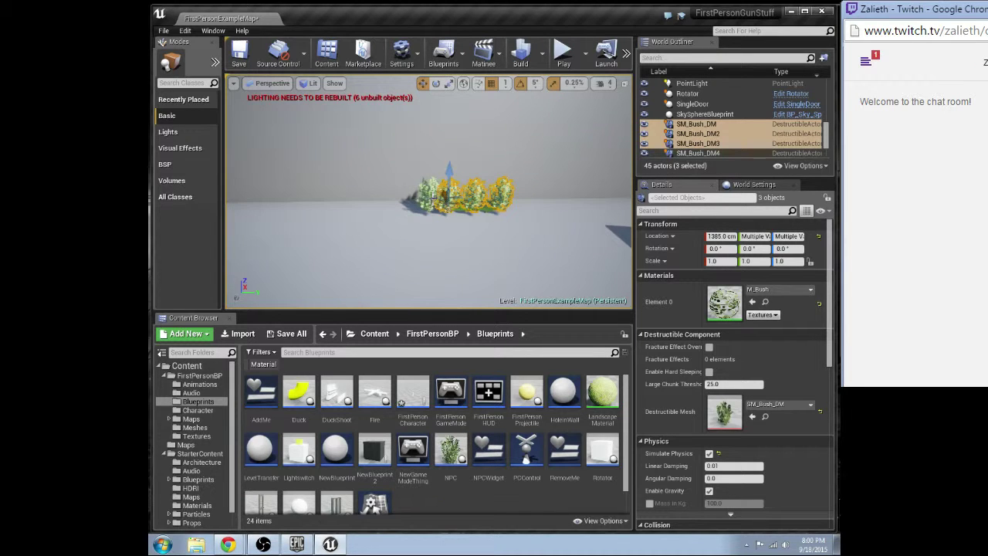
{"action": "right_click_drag", "start_coordinate": [432, 199], "coordinate": [426, 199]}
{"action": "left_click", "coordinate": [429, 202], "text": "ctrl"}
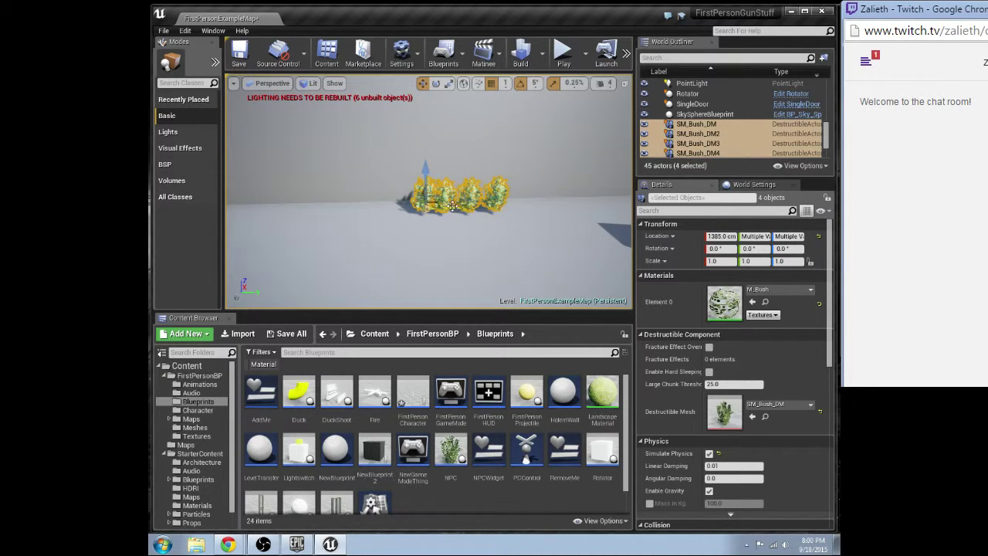
- Delete Wall1, the arena wall behind the row of bushes
{"action": "right_click_drag", "start_coordinate": [429, 202], "coordinate": [513, 203]}
{"action": "right_click_drag", "start_coordinate": [386, 209], "coordinate": [254, 210]}
{"action": "right_click_drag", "start_coordinate": [494, 202], "coordinate": [348, 225]}
{"action": "left_click", "coordinate": [373, 174]}
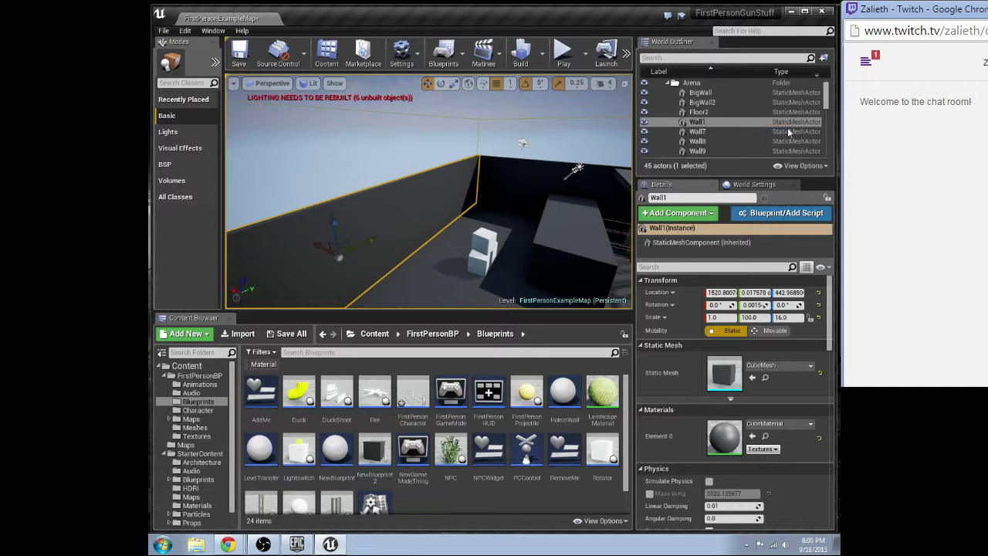
{"action": "left_click", "coordinate": [697, 122]}
{"action": "key", "text": "Delete"}
- Browse the FirstPersonBP Meshes folder and the StarterContent Shapes folder for a usable floor piece
{"action": "right_click_drag", "start_coordinate": [310, 261], "coordinate": [289, 293]}
{"action": "right_click_drag", "start_coordinate": [374, 231], "coordinate": [309, 243]}
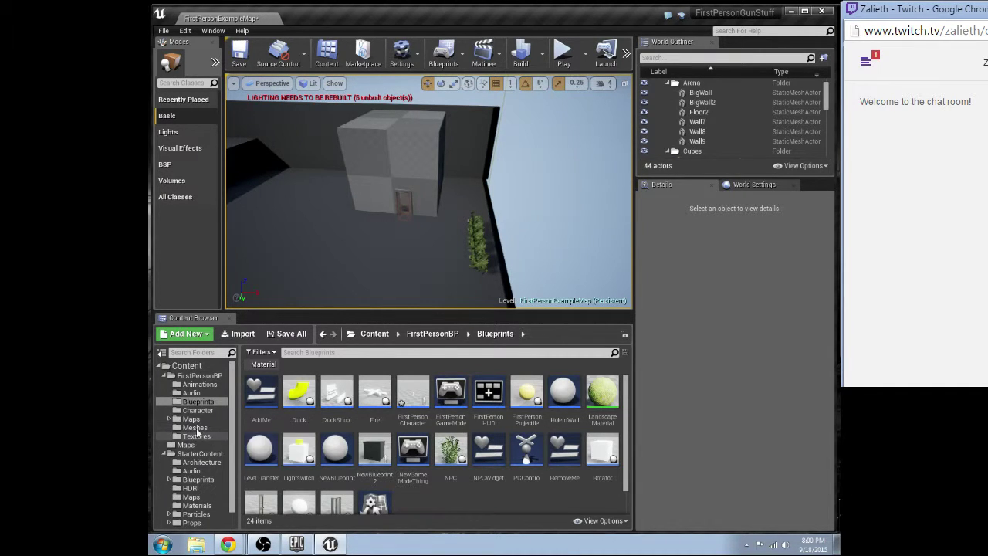
{"action": "left_click", "coordinate": [195, 428]}
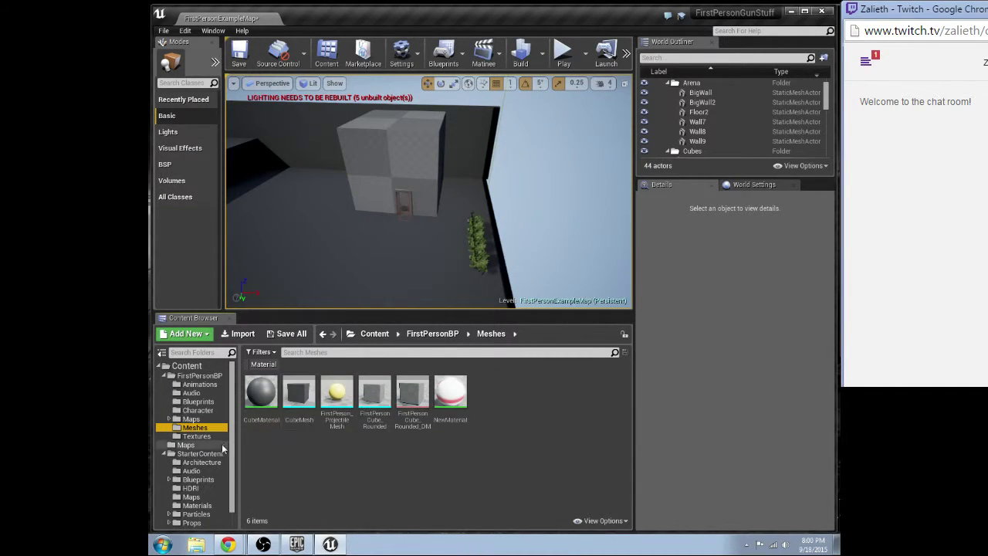
{"action": "scroll", "coordinate": [195, 434], "scroll_direction": "down", "scroll_amount": 1}
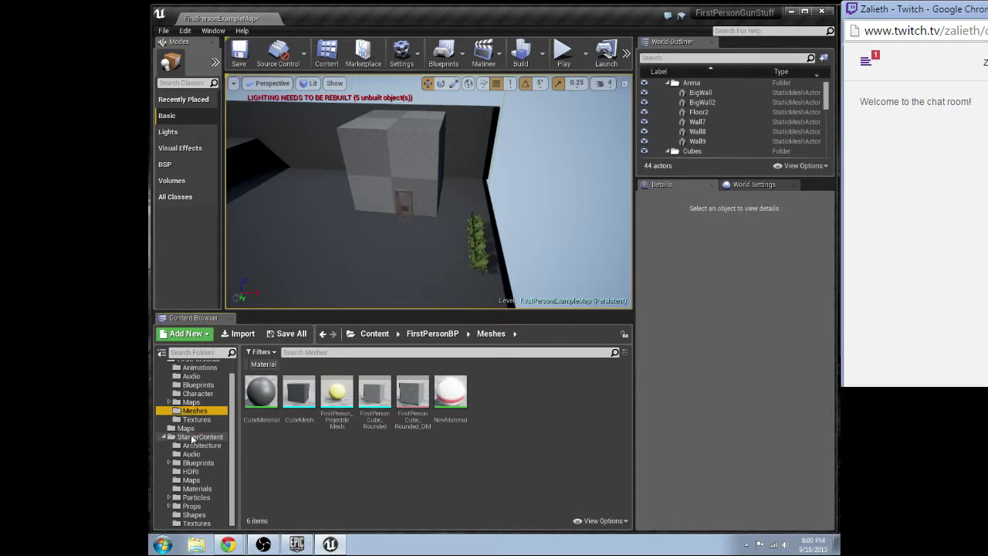
{"action": "left_click", "coordinate": [193, 514]}
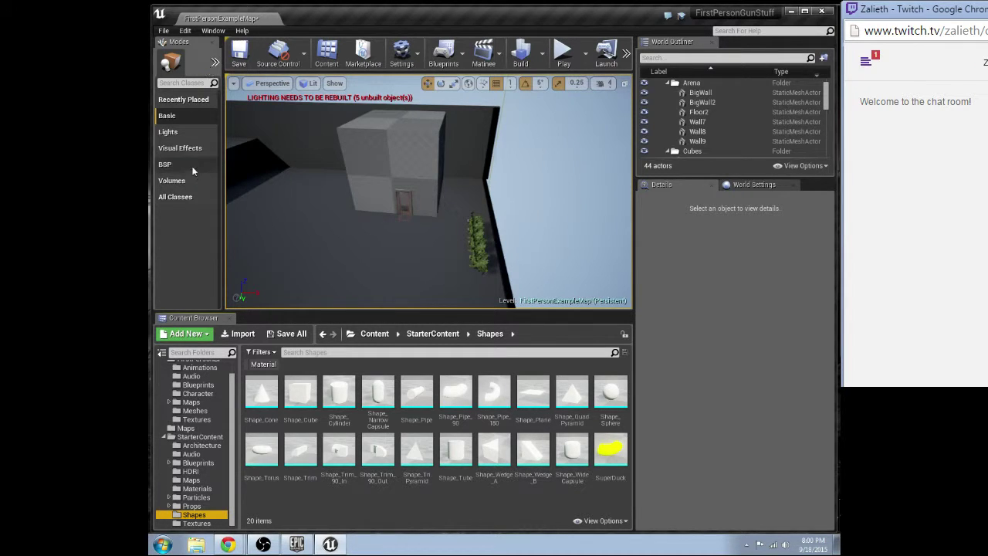
- Place an additive BSP box at the arena's open edge near the bushes and lower it to about Z 159 cm
{"action": "left_click", "coordinate": [165, 163]}
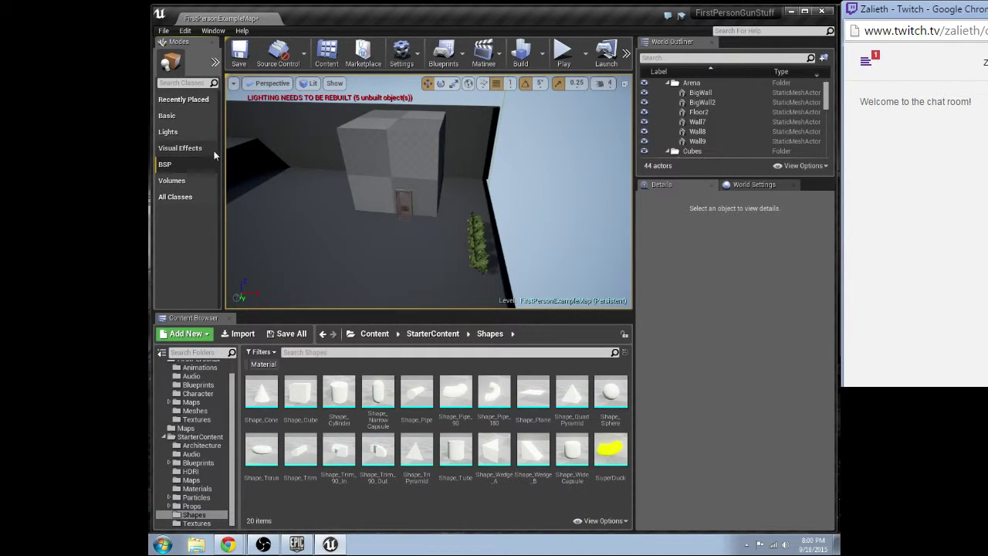
{"action": "left_click_drag", "start_coordinate": [222, 151], "coordinate": [274, 151]}
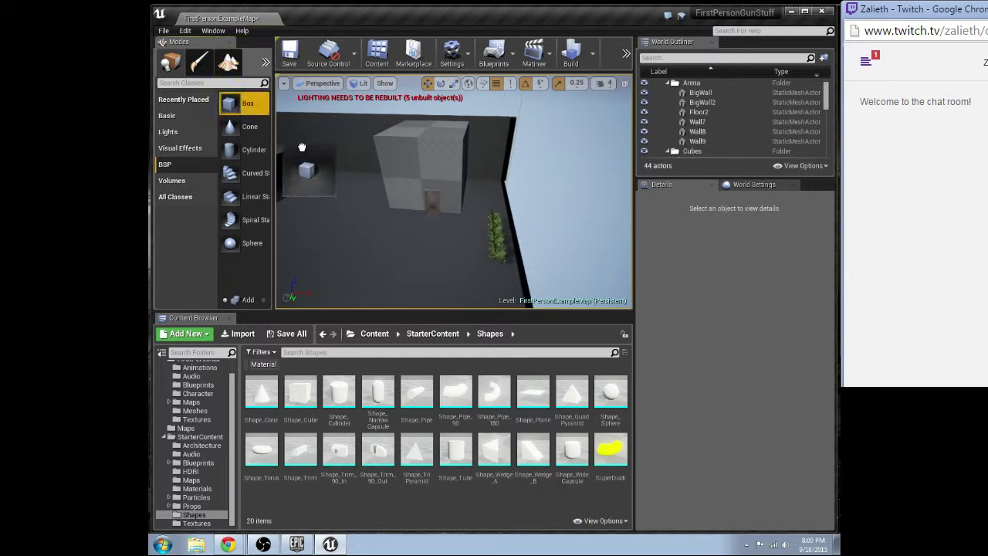
{"action": "left_click_drag", "start_coordinate": [239, 103], "coordinate": [533, 268]}
{"action": "mouse_move", "coordinate": [533, 267]}
{"action": "right_mouse_down"}
{"action": "mouse_move", "coordinate": [501, 287]}
{"action": "mouse_move", "coordinate": [510, 266]}
{"action": "mouse_move", "coordinate": [544, 259]}
{"action": "mouse_move", "coordinate": [453, 180]}
{"action": "right_mouse_up"}
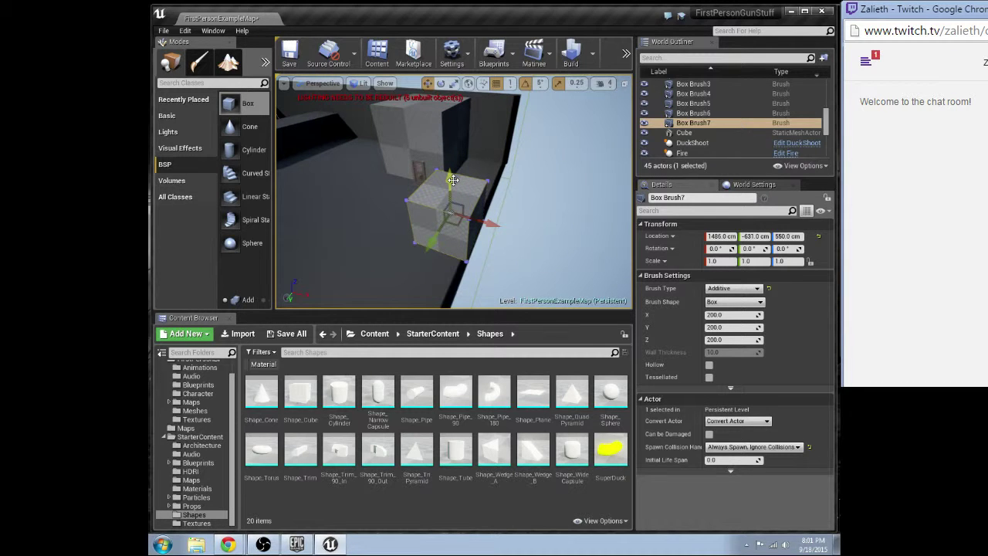
{"action": "left_click_drag", "start_coordinate": [453, 180], "coordinate": [441, 251]}
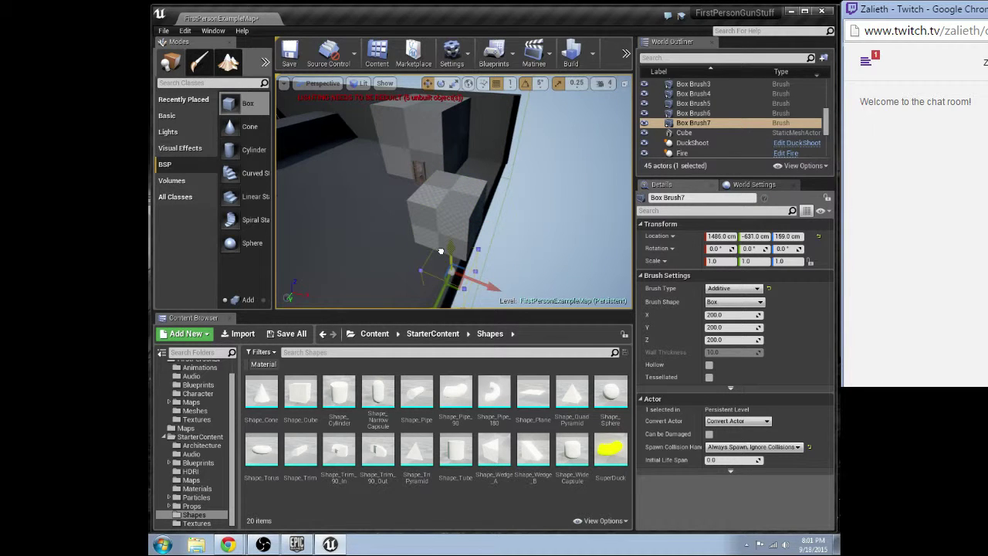
- Flatten the box brush to a Z scale of 0.25 and lower it to Z 105 cm, near floor level
{"action": "right_click_drag", "start_coordinate": [440, 251], "coordinate": [482, 297]}
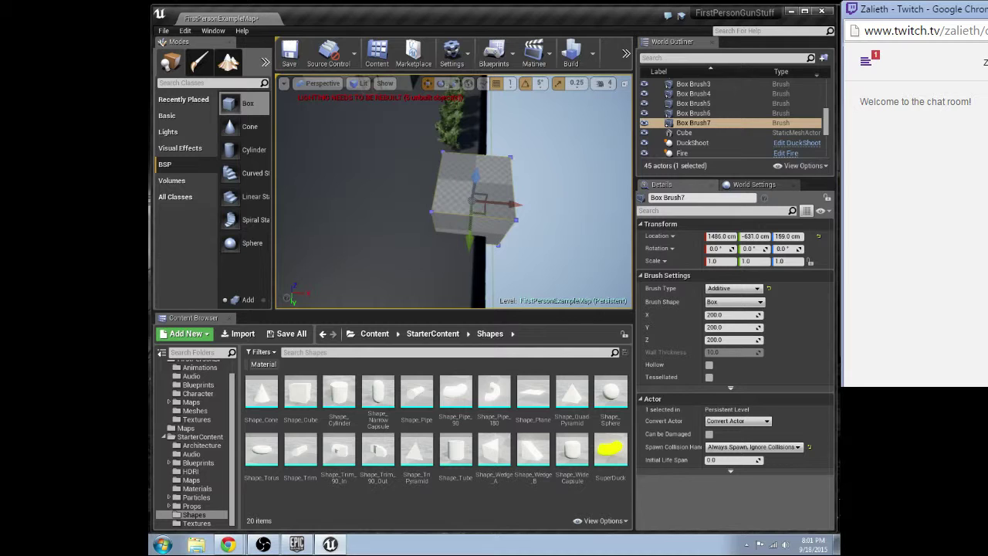
{"action": "mouse_move", "coordinate": [418, 236]}
{"action": "right_mouse_down"}
{"action": "mouse_move", "coordinate": [401, 216]}
{"action": "mouse_move", "coordinate": [418, 237]}
{"action": "right_mouse_up"}
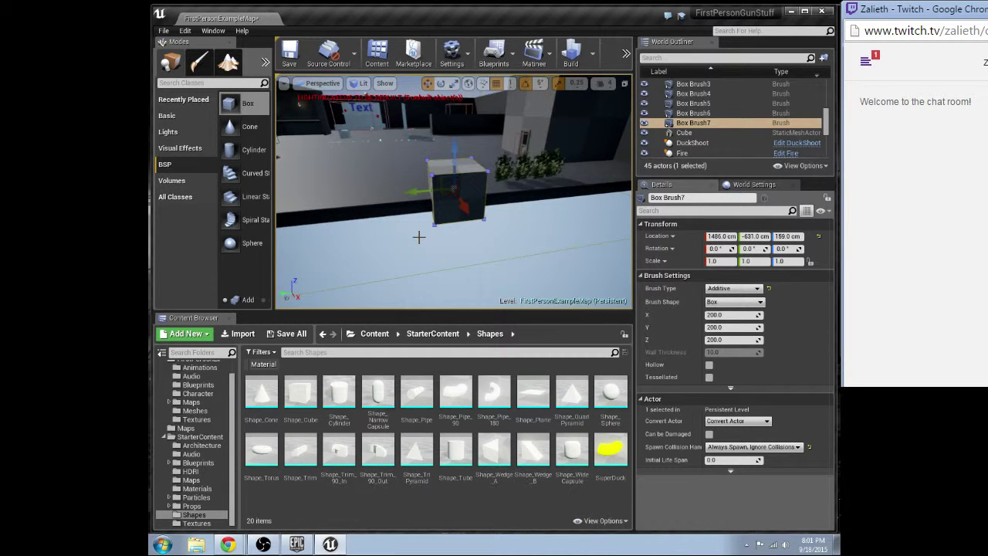
{"action": "key", "text": "r"}
{"action": "mouse_move", "coordinate": [455, 149]}
{"action": "left_mouse_down"}
{"action": "mouse_move", "coordinate": [455, 179]}
{"action": "mouse_move", "coordinate": [456, 162]}
{"action": "left_mouse_up"}
{"action": "key", "text": "w"}
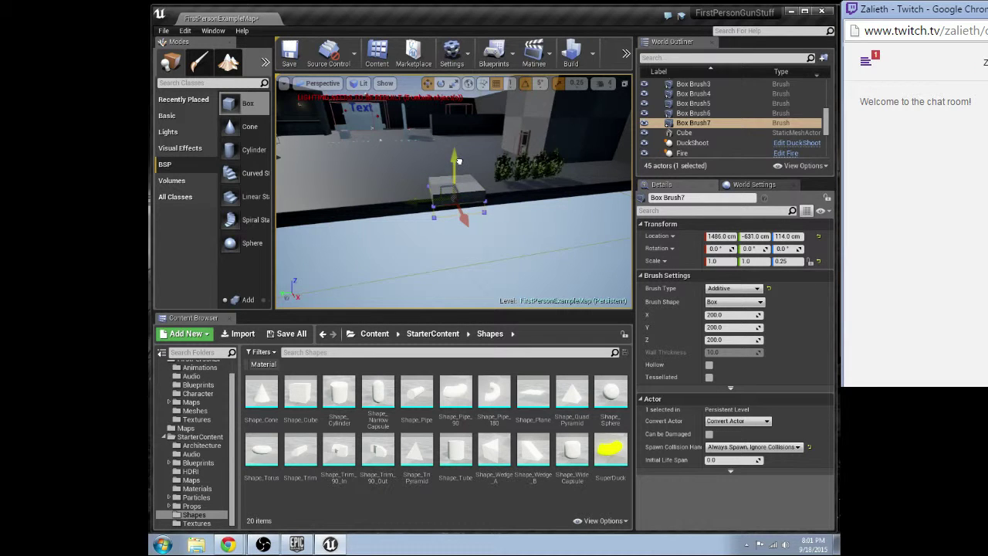
{"action": "right_click_drag", "start_coordinate": [458, 160], "coordinate": [424, 160]}
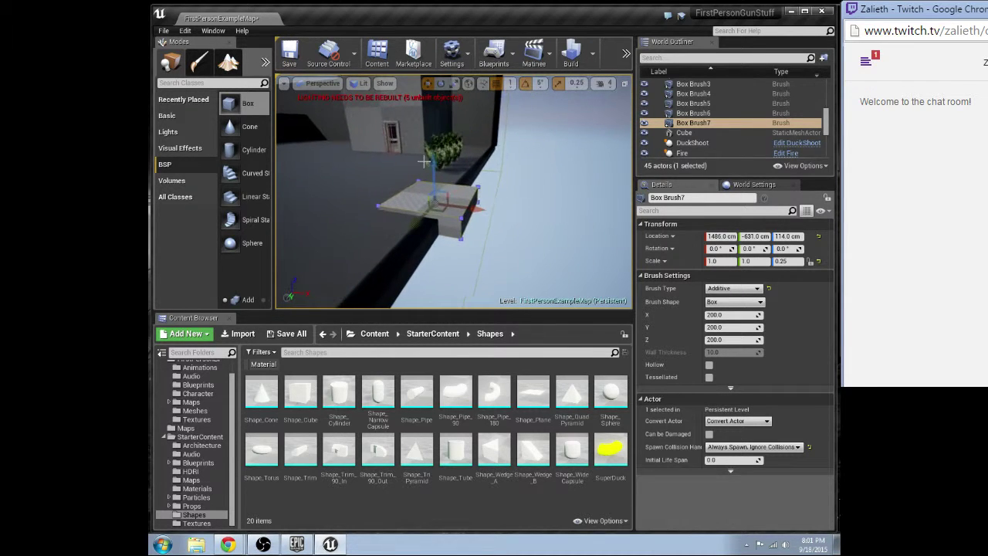
{"action": "left_click_drag", "start_coordinate": [437, 165], "coordinate": [434, 171]}
{"action": "mouse_move", "coordinate": [443, 233]}
{"action": "right_mouse_down"}
{"action": "mouse_move", "coordinate": [436, 227]}
{"action": "mouse_move", "coordinate": [443, 233]}
{"action": "right_mouse_up"}
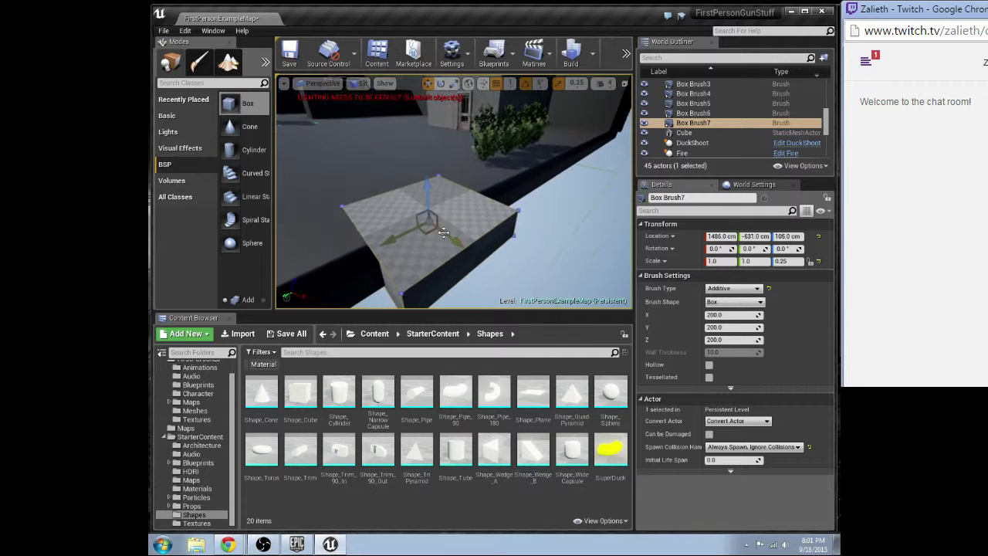
- Move the box brush outward to X 1599 cm and stretch it along the open edge to a Y scale of 13.75
{"action": "left_click_drag", "start_coordinate": [461, 247], "coordinate": [514, 283]}
{"action": "right_click_drag", "start_coordinate": [515, 283], "coordinate": [446, 225]}
{"action": "key", "text": "r"}
{"action": "left_click_drag", "start_coordinate": [441, 209], "coordinate": [397, 211]}
{"action": "mouse_move", "coordinate": [398, 212]}
{"action": "right_mouse_down"}
{"action": "mouse_move", "coordinate": [359, 212]}
{"action": "mouse_move", "coordinate": [424, 219]}
{"action": "mouse_move", "coordinate": [371, 212]}
{"action": "right_mouse_up"}
{"action": "key", "text": "s"}
{"action": "left_click_drag", "start_coordinate": [477, 199], "coordinate": [448, 201]}
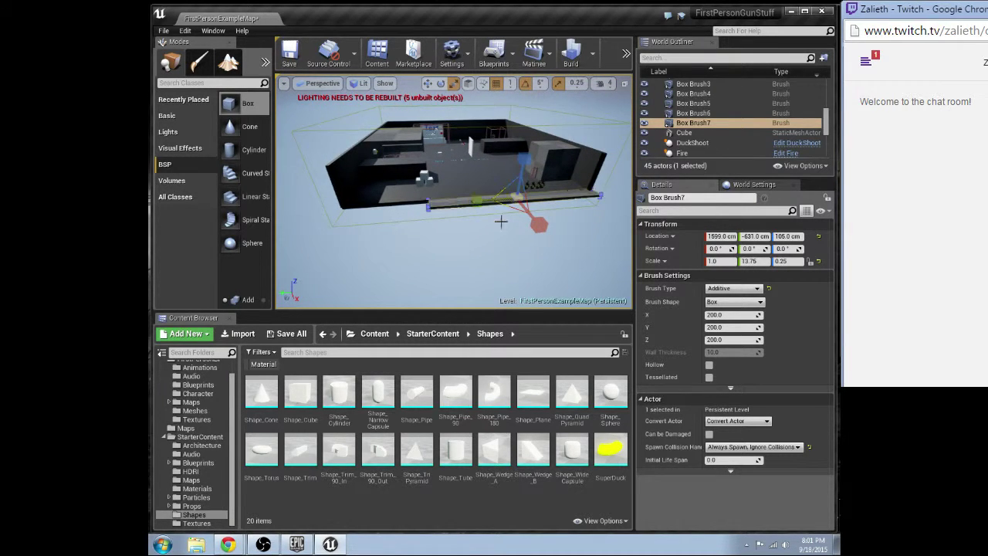
- Centre the box brush on the open edge at Y -17 cm and lengthen it to a Y scale of 19.75
{"action": "right_click_drag", "start_coordinate": [506, 215], "coordinate": [444, 218]}
{"action": "key", "text": "w"}
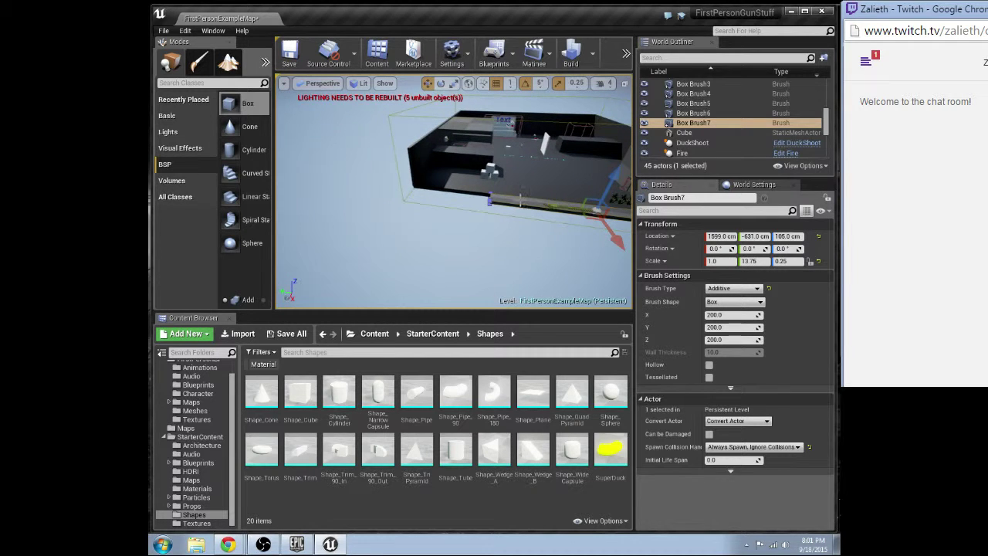
{"action": "left_click_drag", "start_coordinate": [552, 207], "coordinate": [516, 203]}
{"action": "right_click_drag", "start_coordinate": [475, 218], "coordinate": [535, 217]}
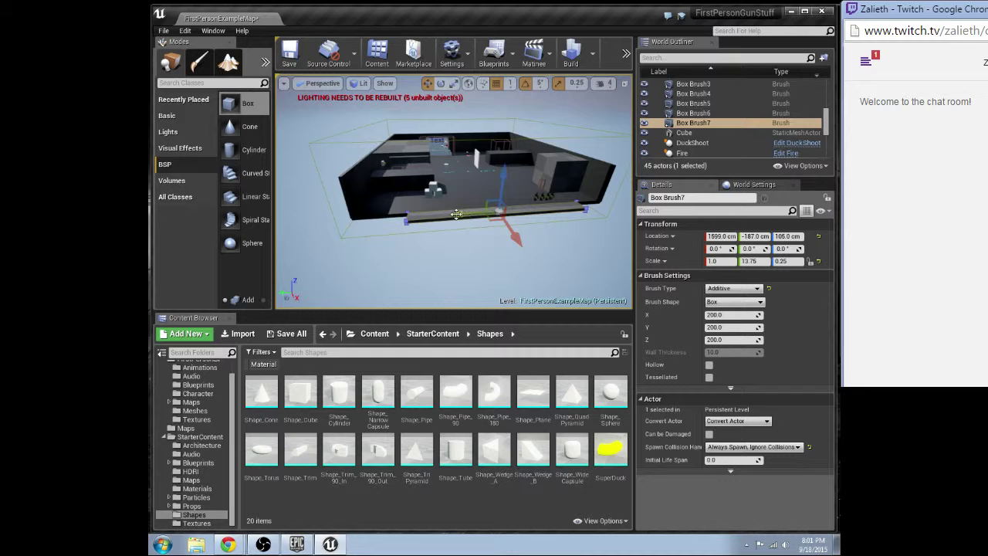
{"action": "left_click_drag", "start_coordinate": [454, 215], "coordinate": [406, 218]}
{"action": "key", "text": "space"}
{"action": "key", "text": "space"}
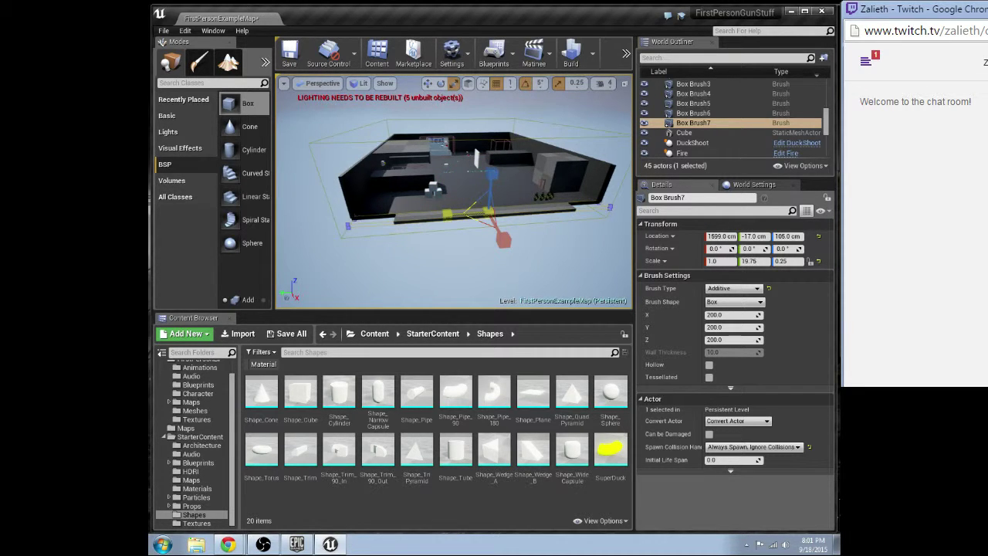
- Move the box brush outward to X 3020 cm and widen it to an X scale of about 15.5
{"action": "right_click_drag", "start_coordinate": [409, 240], "coordinate": [505, 246]}
{"action": "key", "text": "space"}
{"action": "left_click_drag", "start_coordinate": [398, 214], "coordinate": [544, 236]}
{"action": "key", "text": "space"}
{"action": "key", "text": "space"}
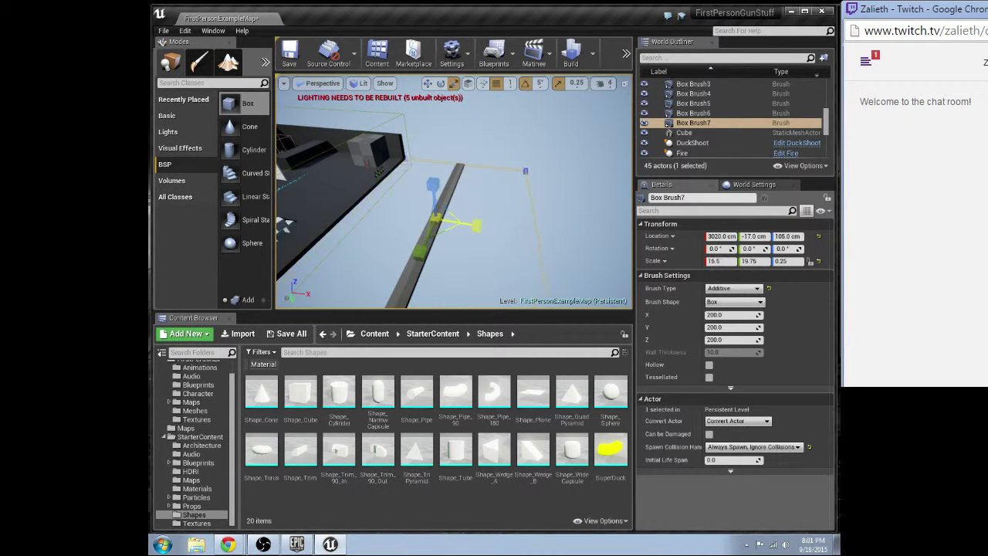
- Resize the floor brush to X scale 15.25 and Y scale 35.75, and shift it to Y 1570 cm
{"action": "mouse_move", "coordinate": [436, 219]}
{"action": "right_mouse_down"}
{"action": "mouse_move", "coordinate": [371, 222]}
{"action": "mouse_move", "coordinate": [390, 216]}
{"action": "mouse_move", "coordinate": [429, 245]}
{"action": "mouse_move", "coordinate": [392, 178]}
{"action": "mouse_move", "coordinate": [418, 188]}
{"action": "mouse_move", "coordinate": [422, 204]}
{"action": "mouse_move", "coordinate": [392, 231]}
{"action": "mouse_move", "coordinate": [399, 201]}
{"action": "mouse_move", "coordinate": [420, 213]}
{"action": "mouse_move", "coordinate": [484, 202]}
{"action": "right_mouse_up"}
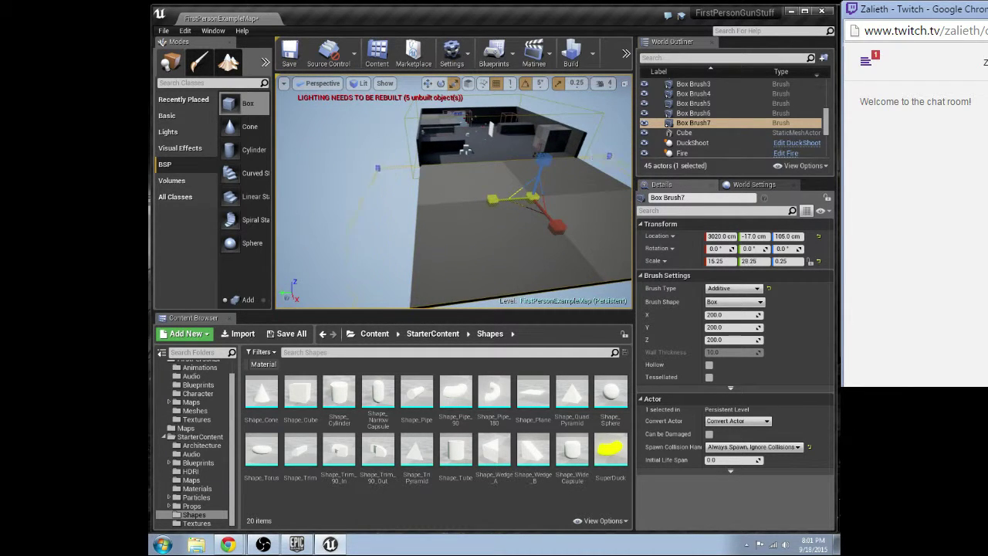
{"action": "key", "text": "w"}
{"action": "left_click_drag", "start_coordinate": [493, 199], "coordinate": [410, 205]}
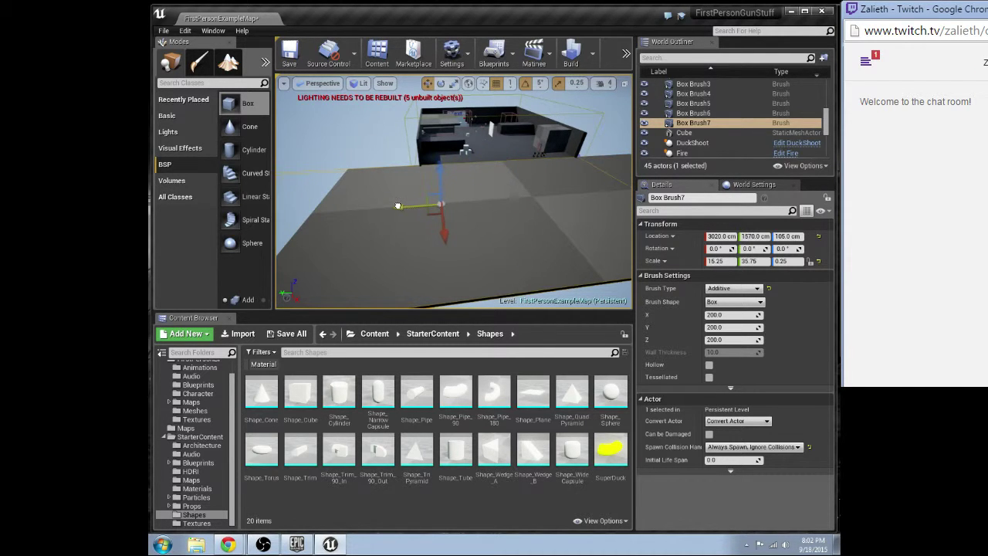
- Duplicate Wall9 and slide the copy along X to about 3122 cm, along the edge of the new floor
{"action": "mouse_move", "coordinate": [398, 206]}
{"action": "right_mouse_down"}
{"action": "mouse_move", "coordinate": [427, 172]}
{"action": "mouse_move", "coordinate": [434, 190]}
{"action": "mouse_move", "coordinate": [571, 162]}
{"action": "right_mouse_up"}
{"action": "left_click", "coordinate": [566, 167]}
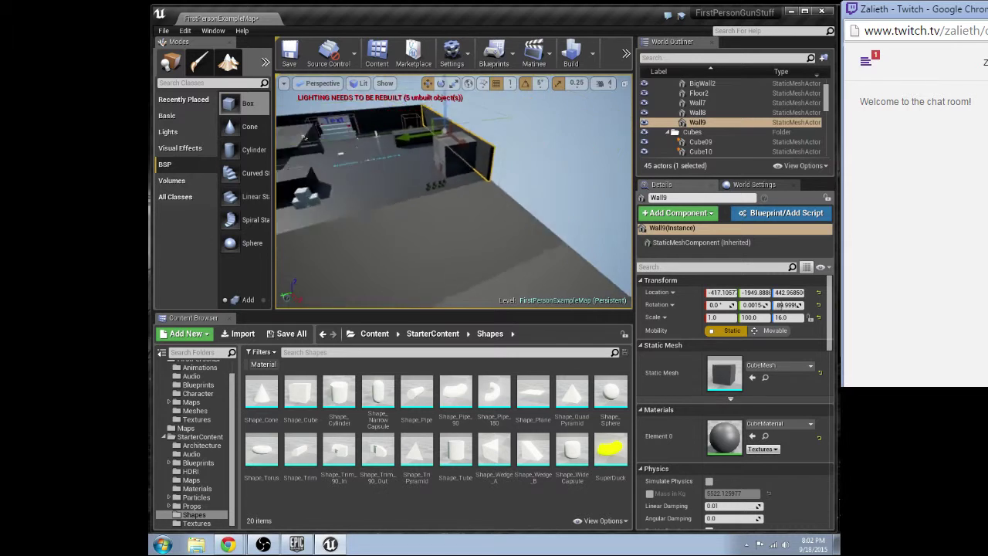
{"action": "right_click_drag", "start_coordinate": [401, 180], "coordinate": [401, 179]}
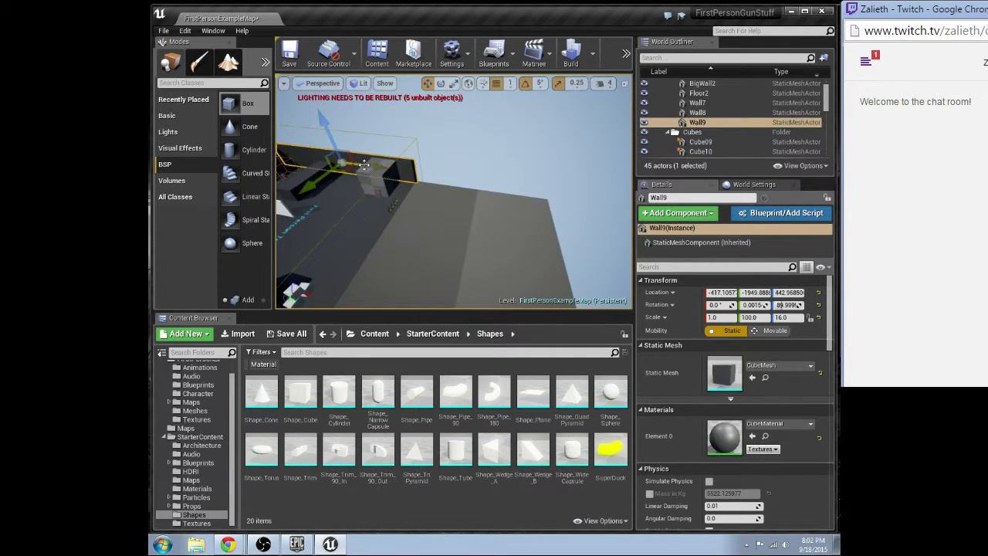
{"action": "left_click_drag", "start_coordinate": [377, 169], "coordinate": [455, 174], "text": "alt+shift"}
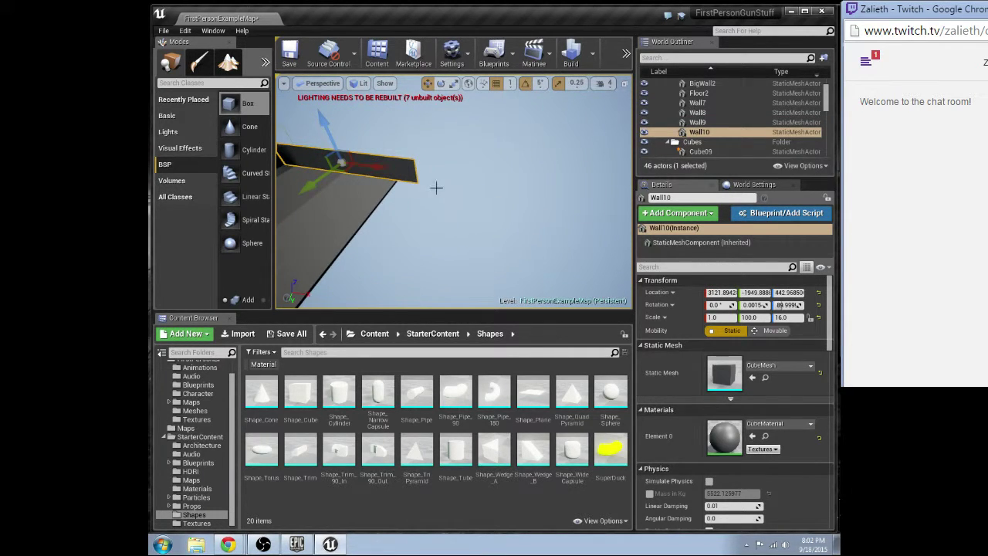
- Slide Wall10 along X to about 3513 cm, lining its end up with the existing arena wall
{"action": "key", "text": "f"}
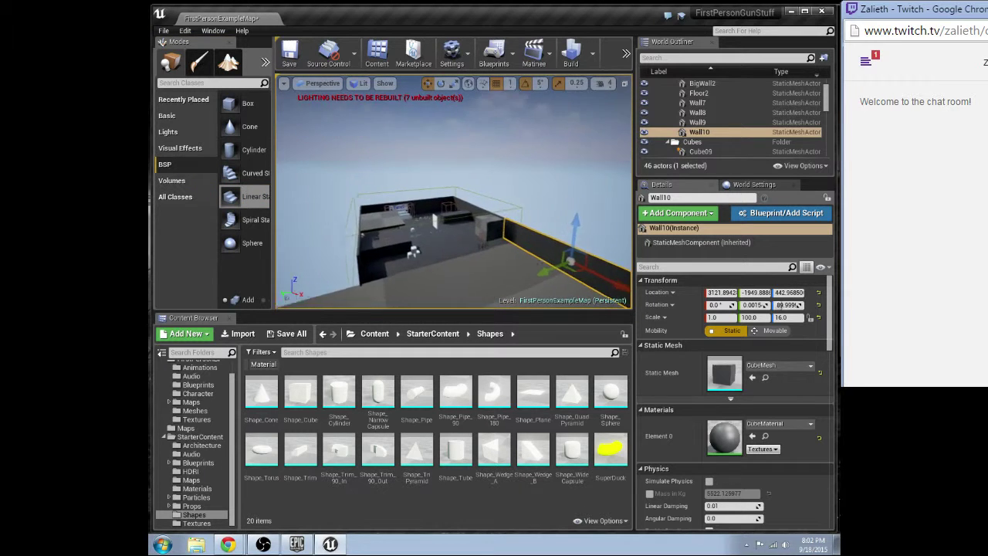
{"action": "right_click_drag", "start_coordinate": [557, 202], "coordinate": [557, 203]}
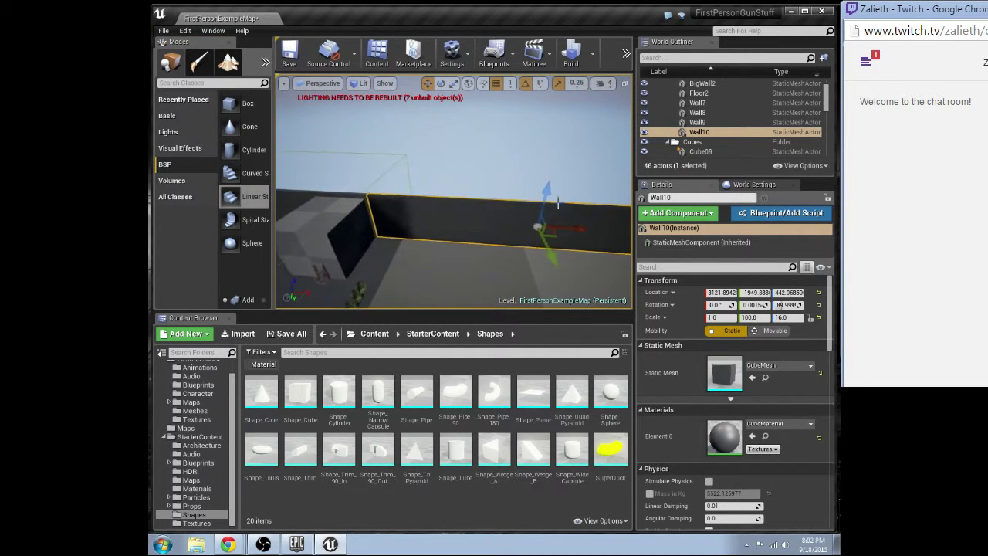
{"action": "left_click_drag", "start_coordinate": [575, 227], "coordinate": [608, 233]}
{"action": "right_click_drag", "start_coordinate": [606, 233], "coordinate": [543, 192]}
{"action": "left_click_drag", "start_coordinate": [577, 158], "coordinate": [569, 155]}
{"action": "right_click_drag", "start_coordinate": [568, 155], "coordinate": [569, 154]}
{"action": "right_click_drag", "start_coordinate": [598, 186], "coordinate": [598, 186]}
{"action": "left_click_drag", "start_coordinate": [590, 187], "coordinate": [591, 186]}
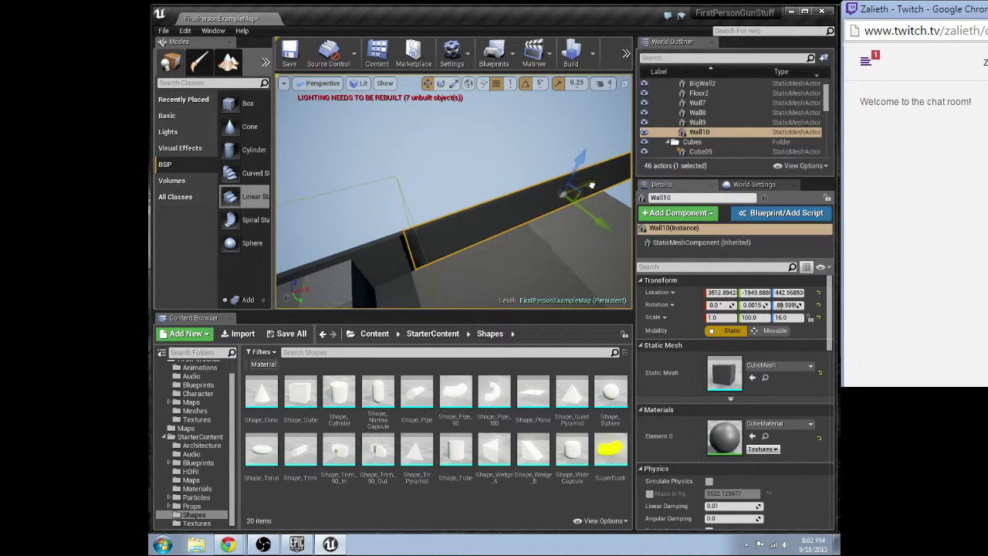
- Show the four-viewport layout and duplicate Wall10 in the front view, with the copy at about Z 447 cm
{"action": "right_click_drag", "start_coordinate": [502, 216], "coordinate": [473, 236]}
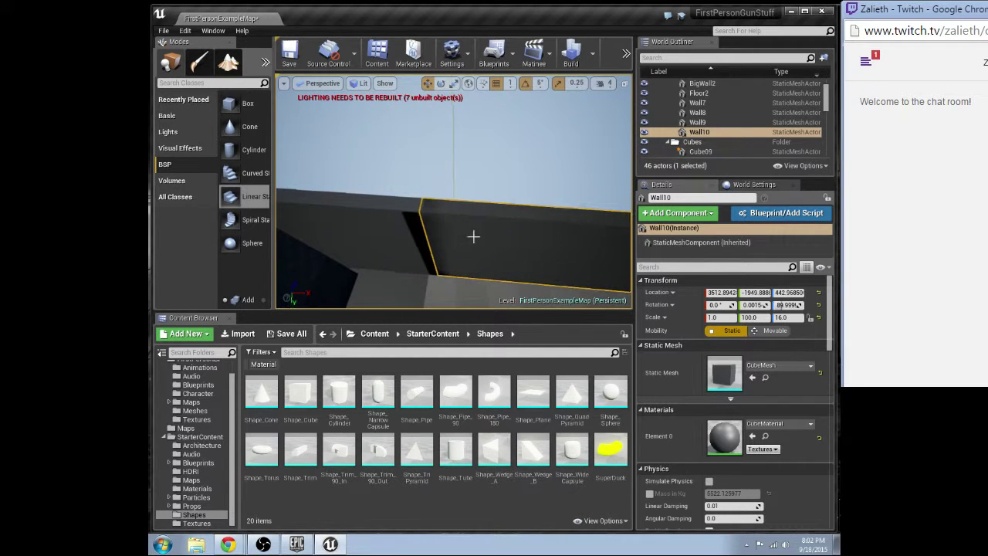
{"action": "left_click", "coordinate": [420, 215]}
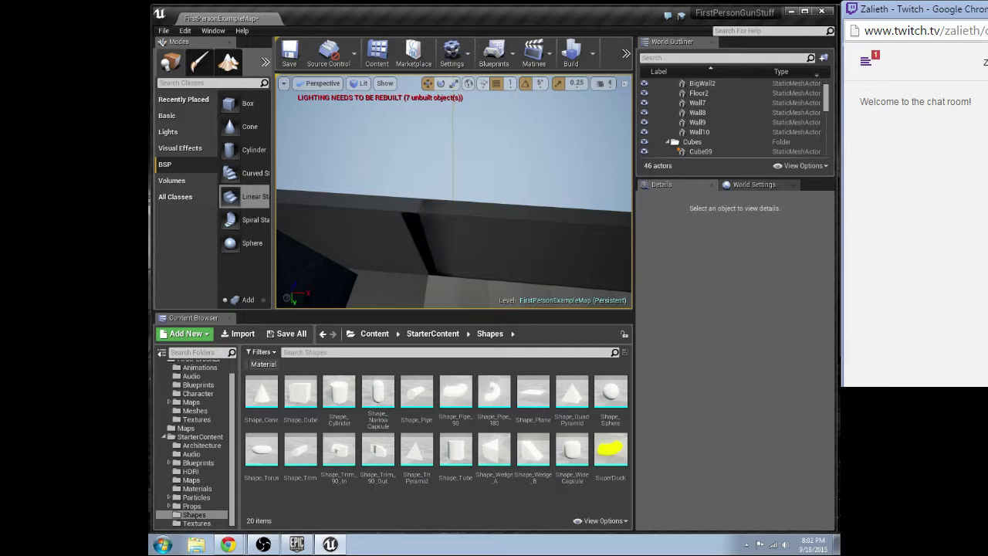
{"action": "left_click", "coordinate": [419, 210]}
{"action": "left_click", "coordinate": [622, 84]}
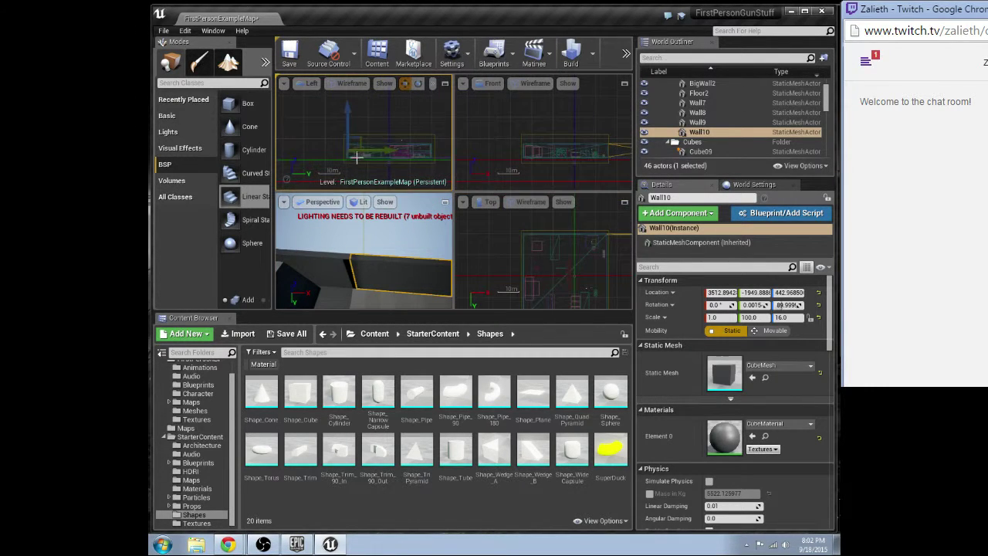
{"action": "scroll", "coordinate": [523, 133], "scroll_direction": "up", "scroll_amount": 5}
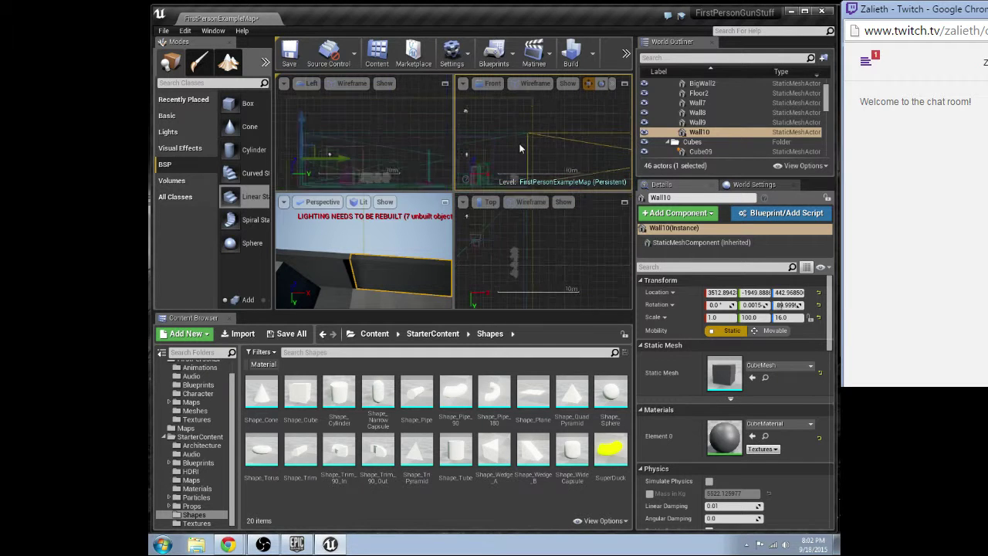
{"action": "left_click", "coordinate": [525, 133]}
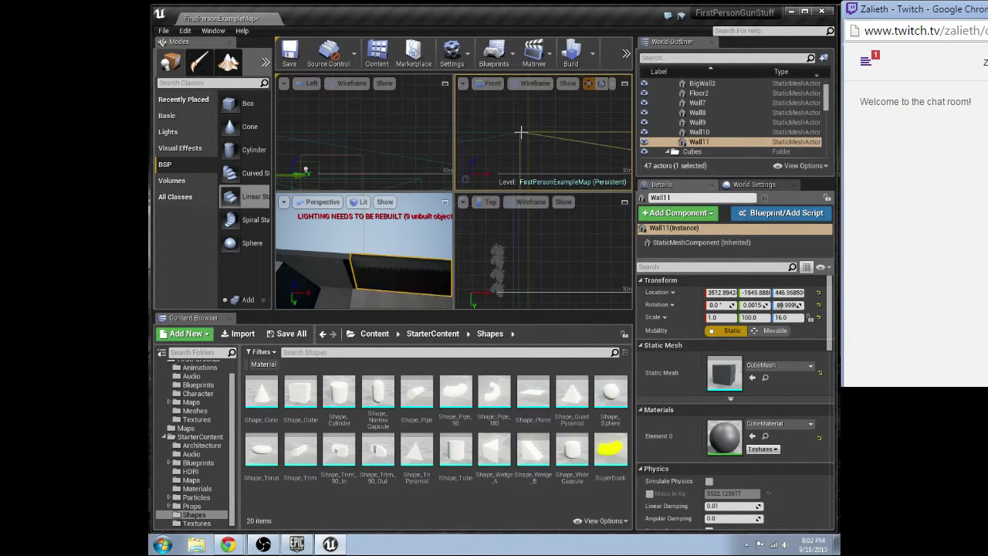
- Reselect Wall11, widen the viewport area and maximize the front view
{"action": "right_click", "coordinate": [521, 136]}
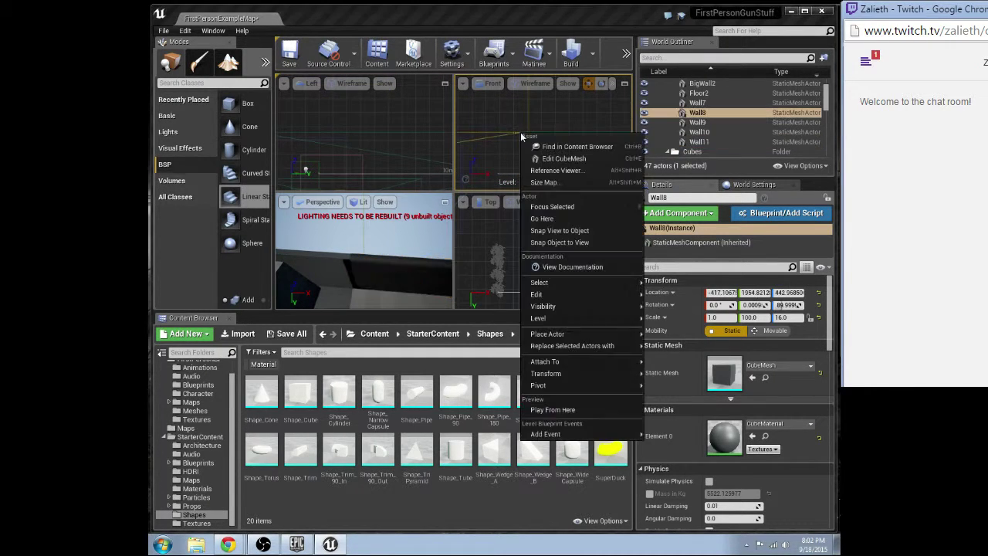
{"action": "left_click", "coordinate": [564, 125]}
{"action": "left_click", "coordinate": [564, 125]}
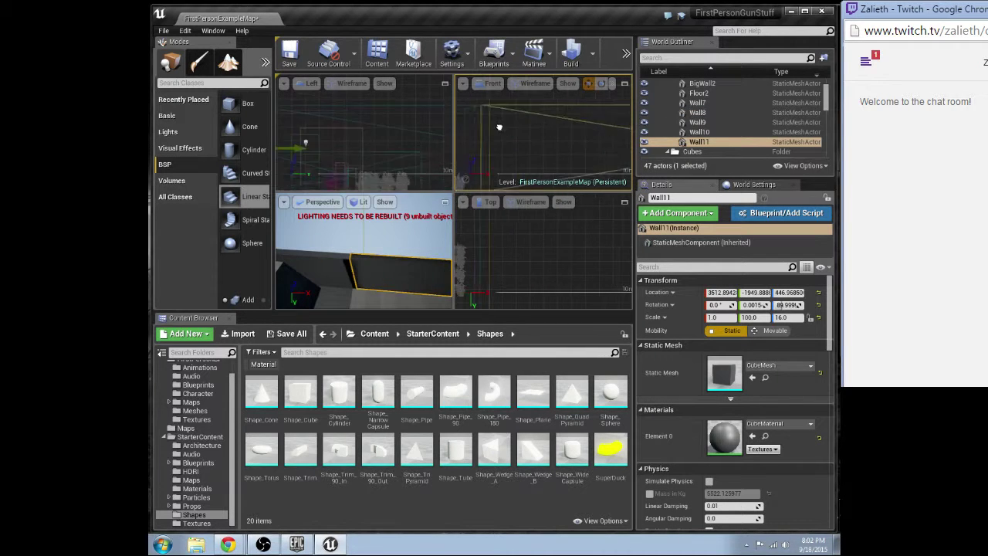
{"action": "scroll", "coordinate": [491, 106], "scroll_direction": "down", "scroll_amount": 2}
{"action": "mouse_move", "coordinate": [499, 127]}
{"action": "right_mouse_down"}
{"action": "mouse_move", "coordinate": [491, 106]}
{"action": "mouse_move", "coordinate": [522, 114]}
{"action": "mouse_move", "coordinate": [517, 132]}
{"action": "right_mouse_up"}
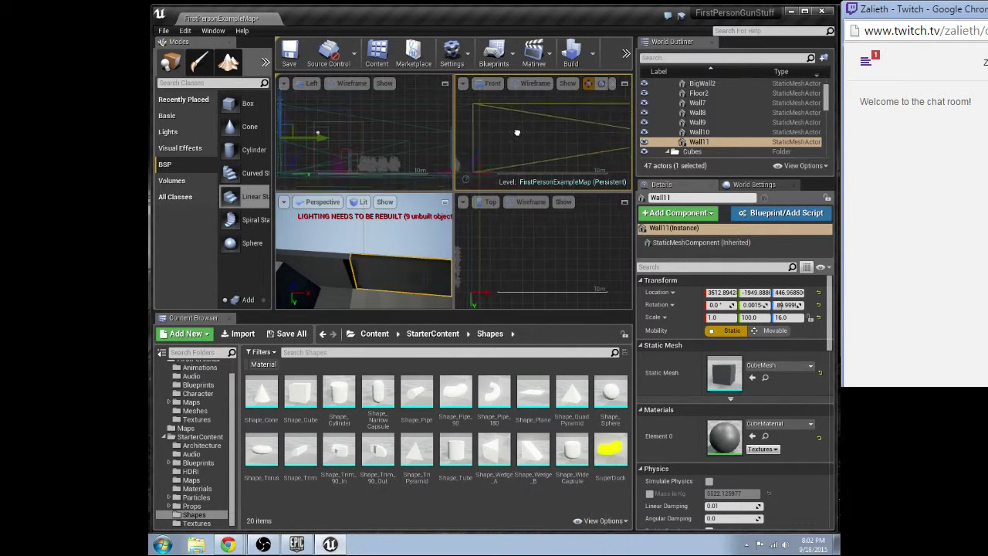
{"action": "left_click_drag", "start_coordinate": [635, 123], "coordinate": [762, 112]}
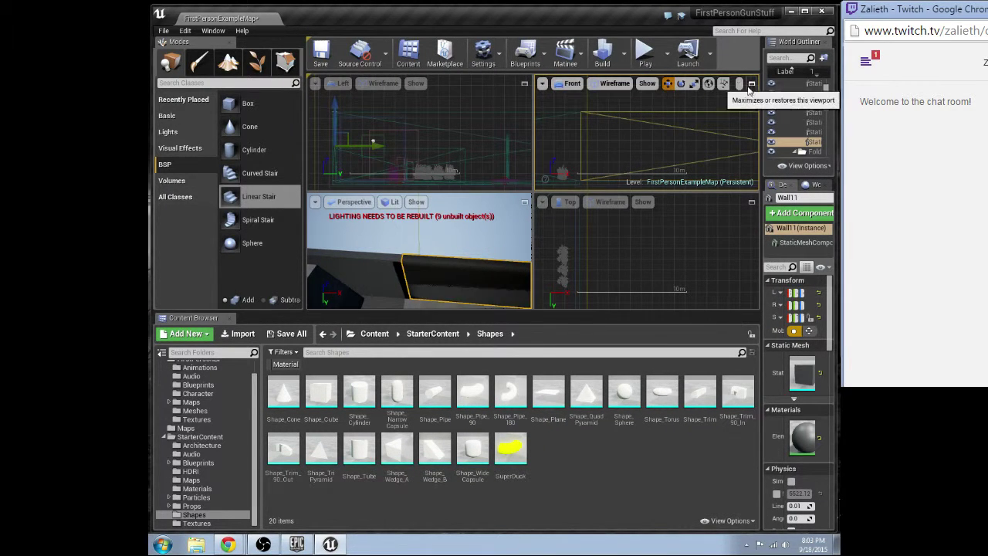
{"action": "left_click", "coordinate": [750, 83]}
- Examine in the front wireframe view how Wall11's end lines up with the edge of Wall8
{"action": "right_click_drag", "start_coordinate": [612, 196], "coordinate": [566, 193]}
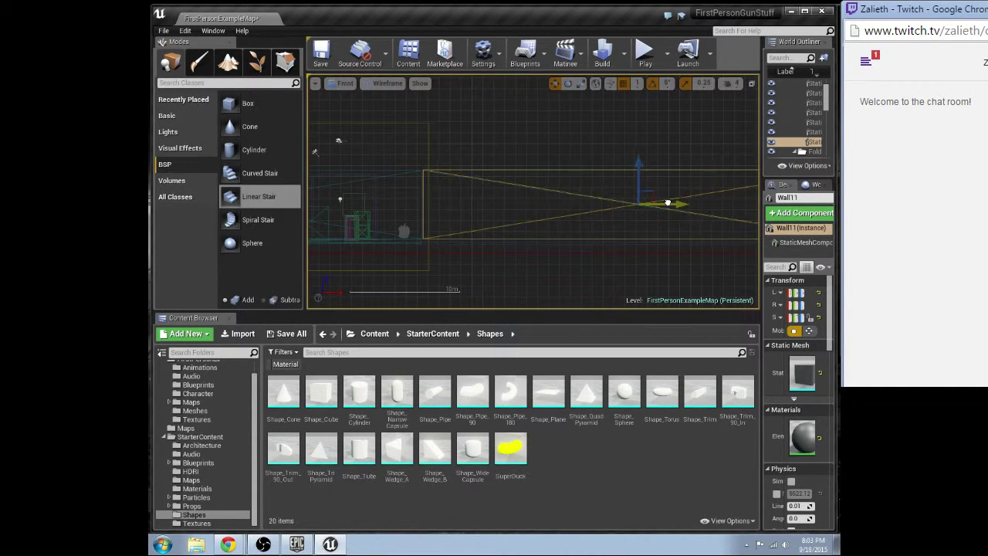
{"action": "scroll", "coordinate": [566, 215], "scroll_direction": "up", "scroll_amount": 6}
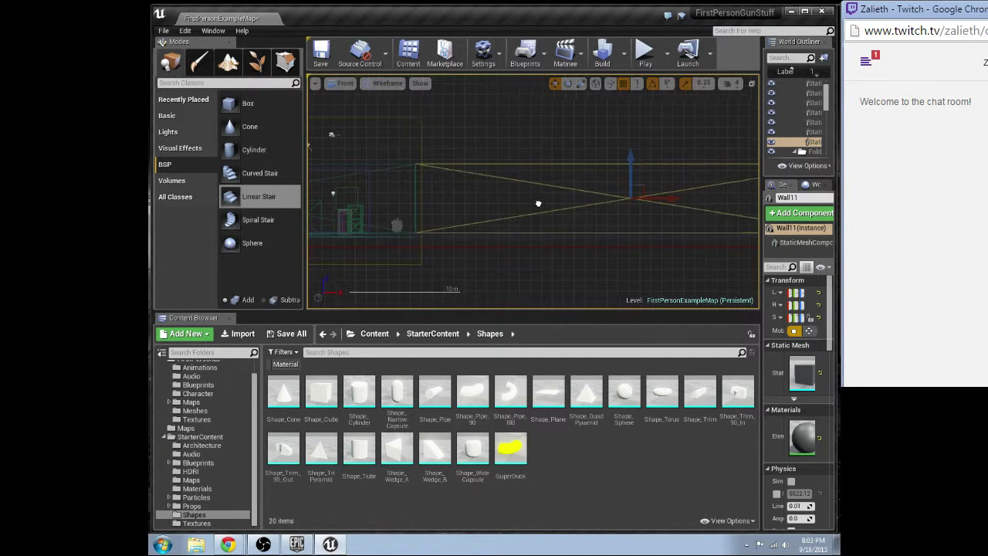
{"action": "scroll", "coordinate": [448, 204], "scroll_direction": "up", "scroll_amount": 2}
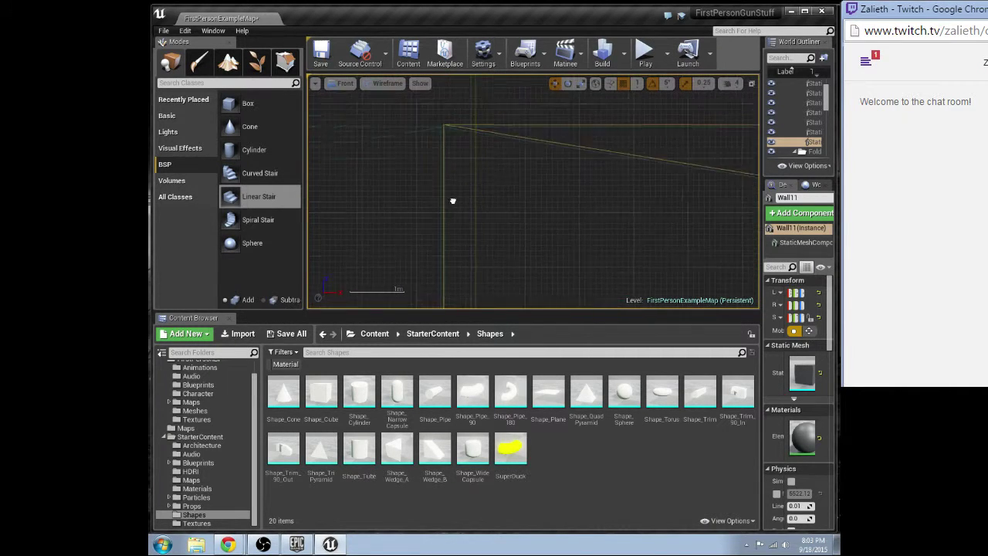
{"action": "scroll", "coordinate": [466, 191], "scroll_direction": "down", "scroll_amount": 3}
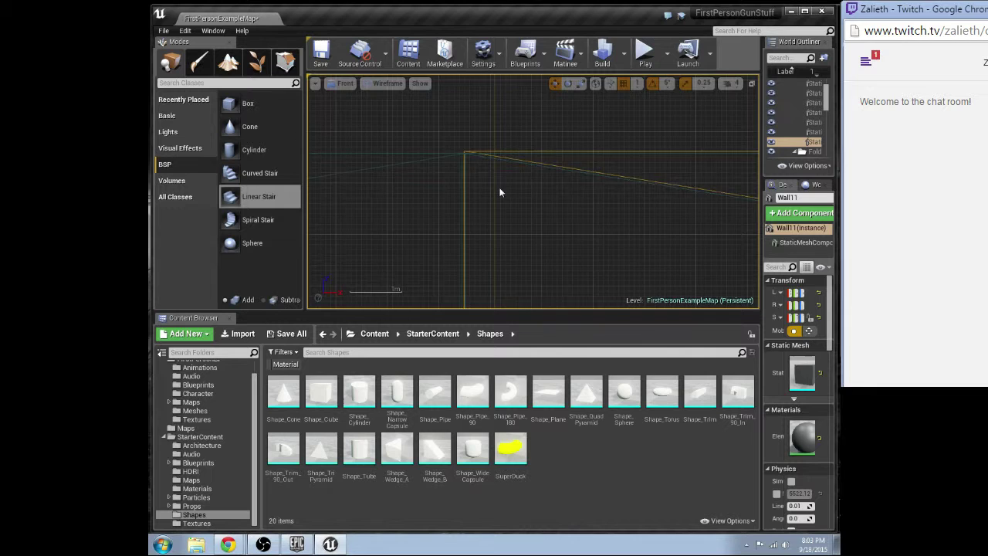
{"action": "left_click", "coordinate": [457, 172]}
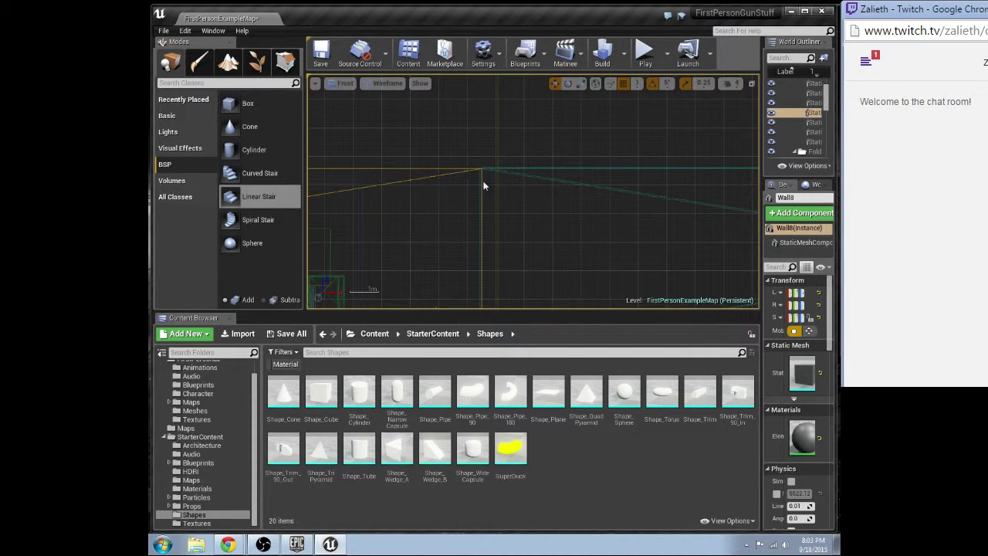
{"action": "left_click", "coordinate": [507, 169]}
{"action": "scroll", "coordinate": [515, 201], "scroll_direction": "up", "scroll_amount": 3}
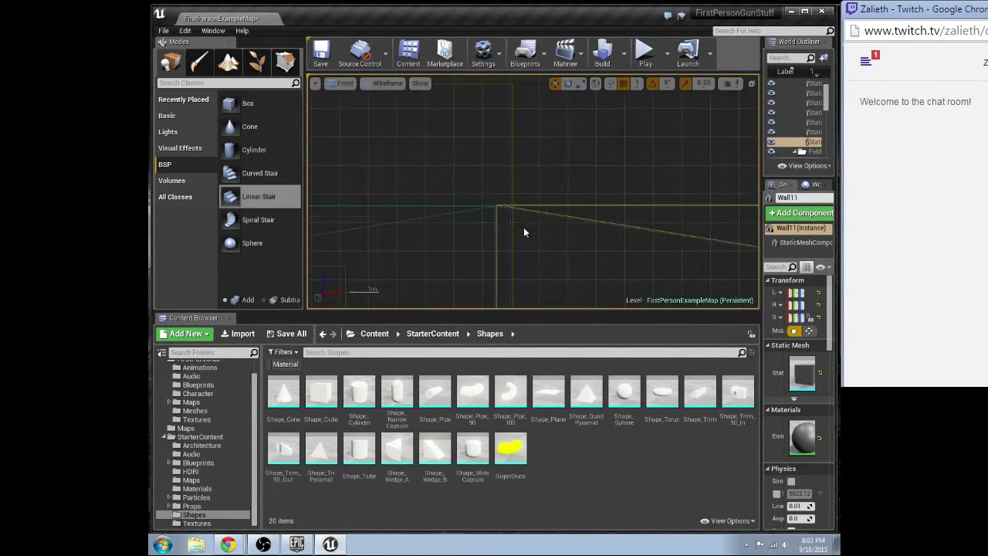
{"action": "scroll", "coordinate": [471, 193], "scroll_direction": "down", "scroll_amount": 6}
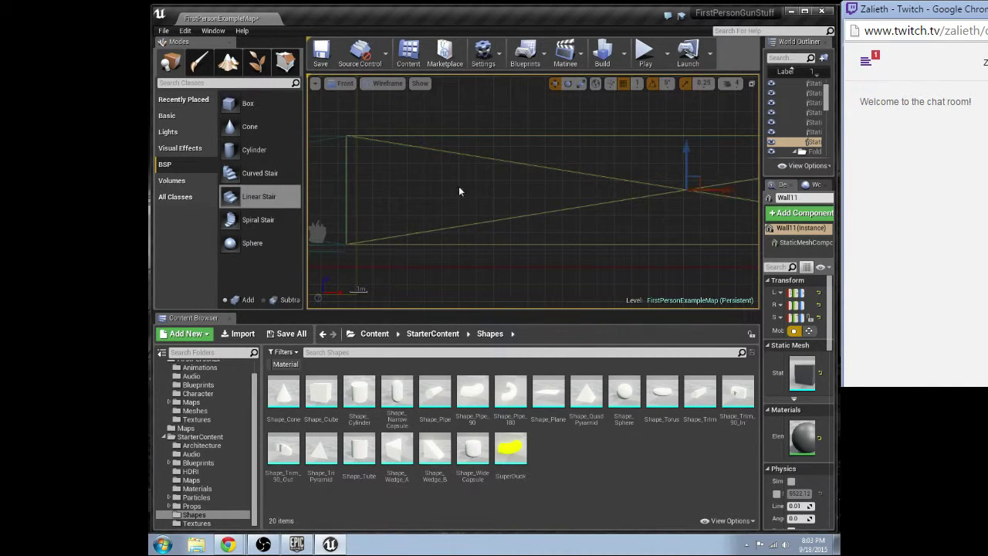
{"action": "right_click_drag", "start_coordinate": [354, 176], "coordinate": [509, 276]}
{"action": "scroll", "coordinate": [463, 182], "scroll_direction": "up", "scroll_amount": 11}
{"action": "scroll", "coordinate": [508, 276], "scroll_direction": "down", "scroll_amount": 3}
{"action": "right_click_drag", "start_coordinate": [580, 285], "coordinate": [417, 207]}
{"action": "scroll", "coordinate": [420, 207], "scroll_direction": "down", "scroll_amount": 4}
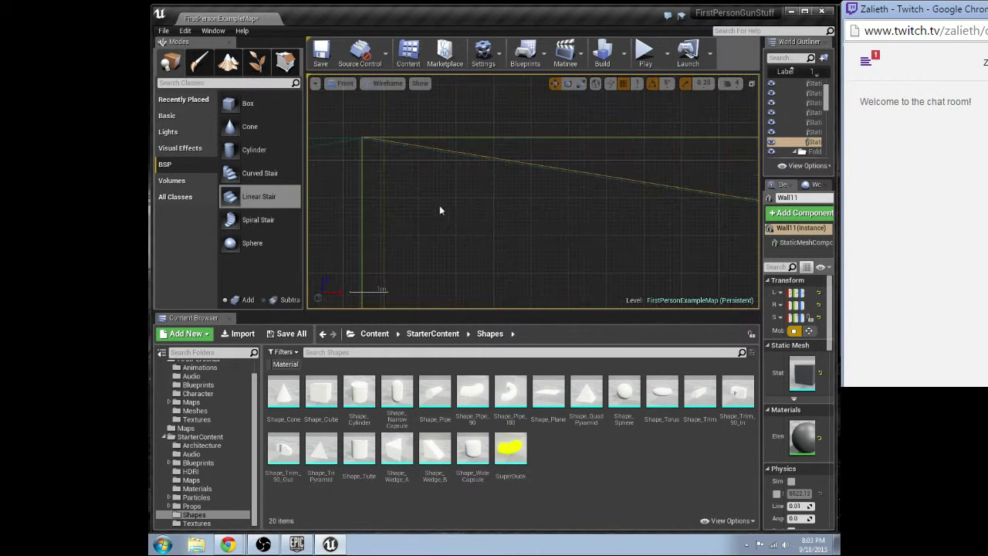
{"action": "scroll", "coordinate": [493, 177], "scroll_direction": "down", "scroll_amount": 4}
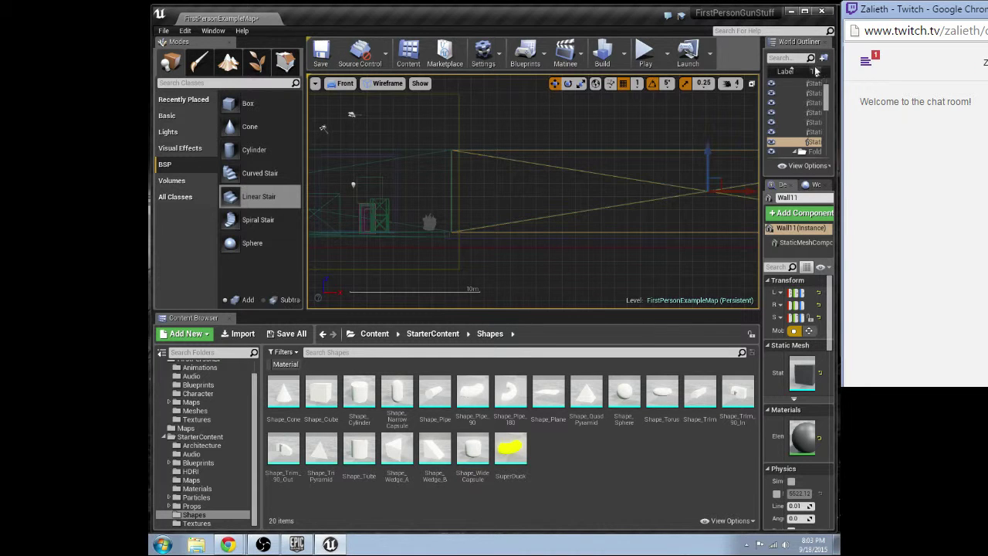
- Restore the four-viewport layout and create a copy of Wall11 rotated perpendicular to it about the vertical axis
{"action": "left_click", "coordinate": [751, 82]}
{"action": "right_click_drag", "start_coordinate": [462, 247], "coordinate": [403, 282]}
{"action": "key", "text": "e"}
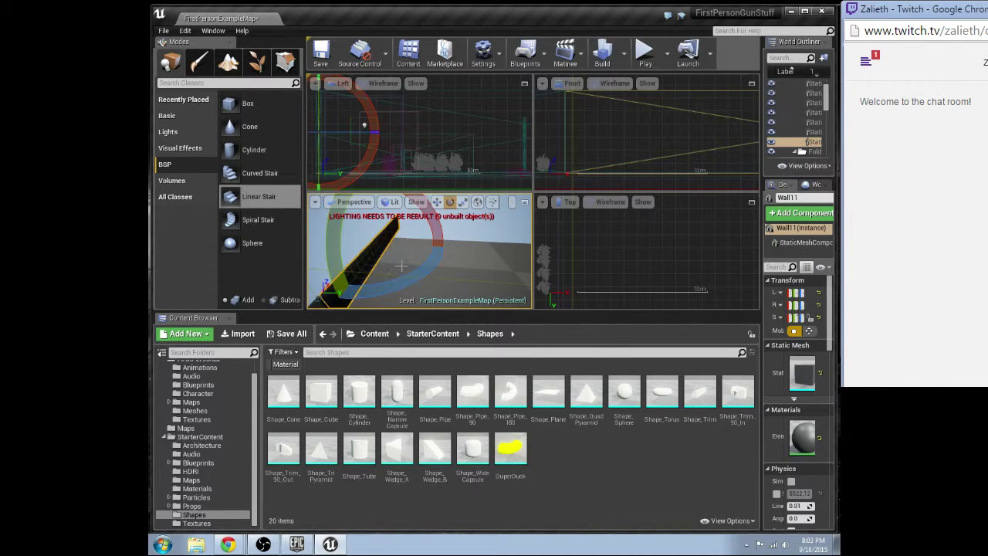
{"action": "mouse_move", "coordinate": [405, 278]}
{"action": "left_mouse_down", "text": "alt"}
{"action": "mouse_move", "coordinate": [439, 274]}
{"action": "mouse_move", "coordinate": [409, 276]}
{"action": "left_mouse_up", "text": "alt"}
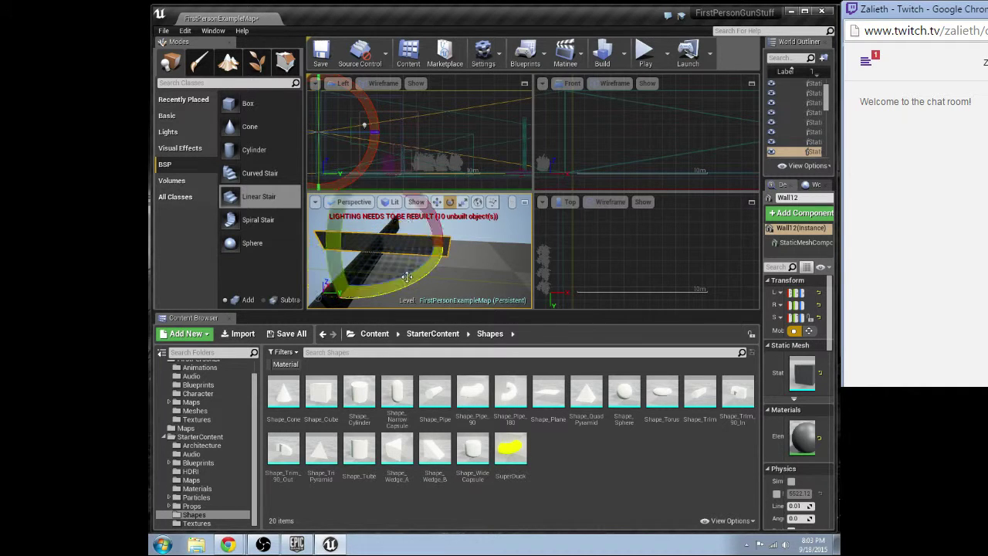
- Move the rotated wall copy to the outer long edge of the new floor and lengthen it along that edge
{"action": "right_click_drag", "start_coordinate": [408, 276], "coordinate": [335, 282]}
{"action": "right_click_drag", "start_coordinate": [412, 242], "coordinate": [436, 251]}
{"action": "key", "text": "w"}
{"action": "left_click_drag", "start_coordinate": [436, 252], "coordinate": [489, 307]}
{"action": "right_click_drag", "start_coordinate": [451, 296], "coordinate": [509, 301]}
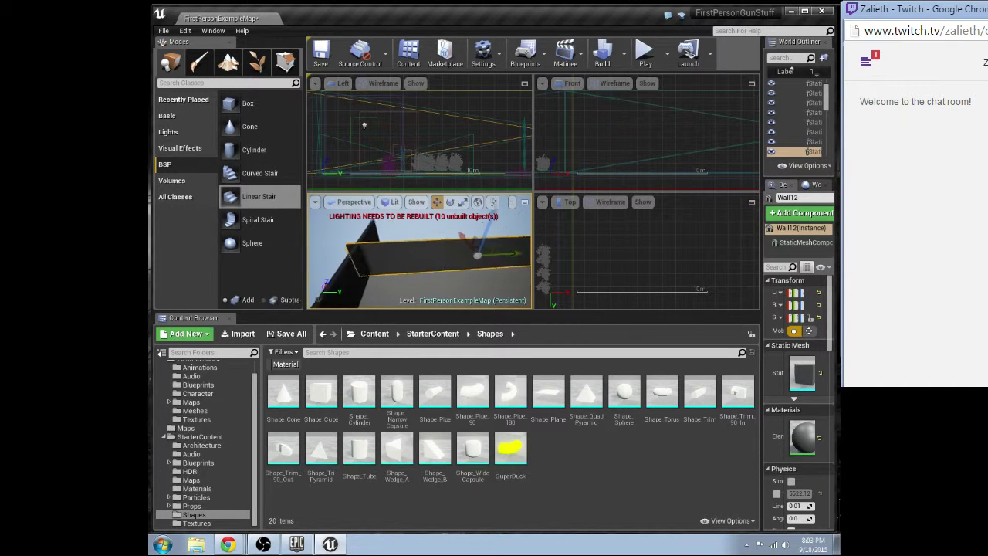
{"action": "left_click_drag", "start_coordinate": [507, 250], "coordinate": [508, 253]}
{"action": "mouse_move", "coordinate": [495, 256]}
{"action": "right_mouse_down"}
{"action": "mouse_move", "coordinate": [474, 248]}
{"action": "mouse_move", "coordinate": [494, 246]}
{"action": "mouse_move", "coordinate": [501, 261]}
{"action": "right_mouse_up"}
{"action": "left_click_drag", "start_coordinate": [429, 246], "coordinate": [479, 248]}
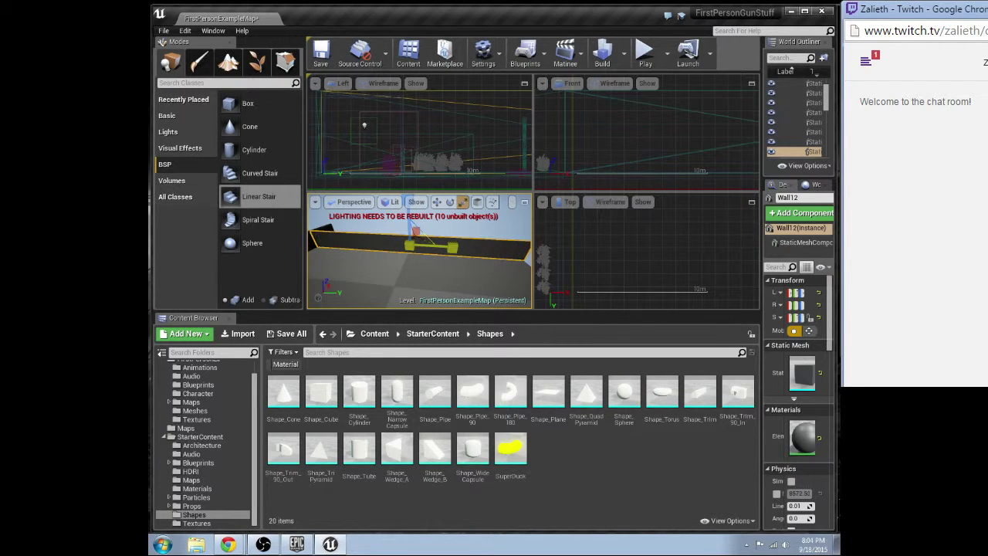
- Duplicate Wall11 and slide the copy along Y to the opposite short end of the new floor
{"action": "right_click_drag", "start_coordinate": [447, 278], "coordinate": [419, 273]}
{"action": "left_click", "coordinate": [426, 247]}
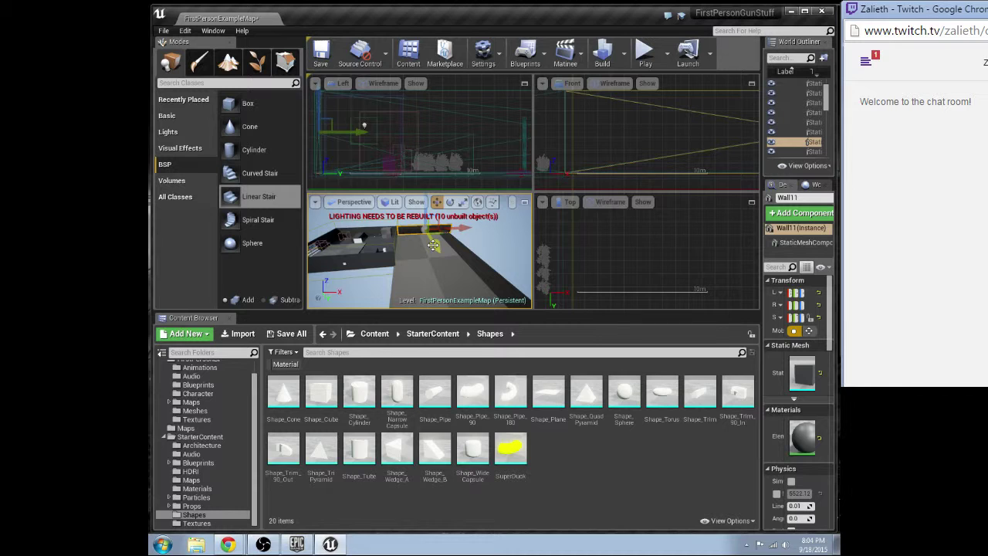
{"action": "left_click_drag", "start_coordinate": [433, 245], "coordinate": [444, 267], "text": "alt+shift"}
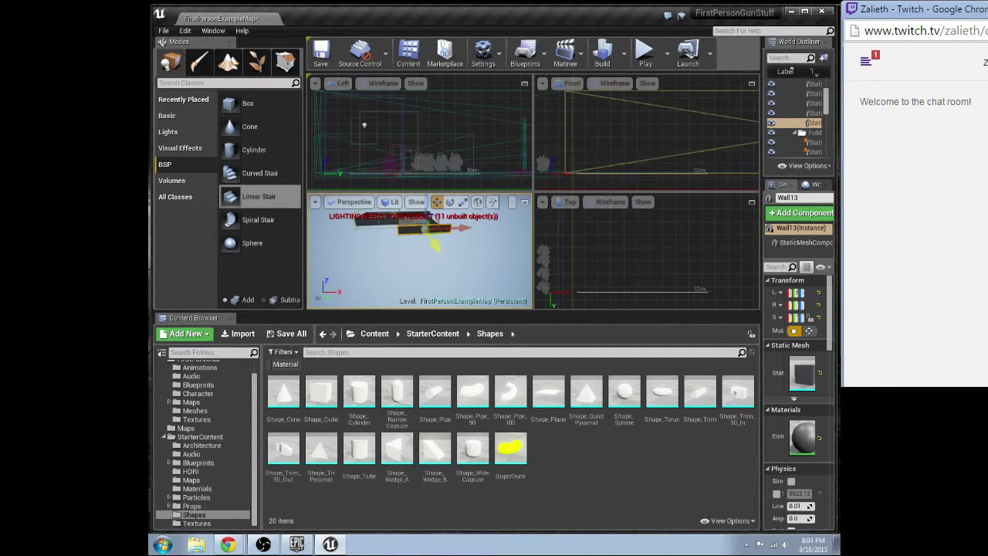
{"action": "right_click_drag", "start_coordinate": [440, 262], "coordinate": [391, 240]}
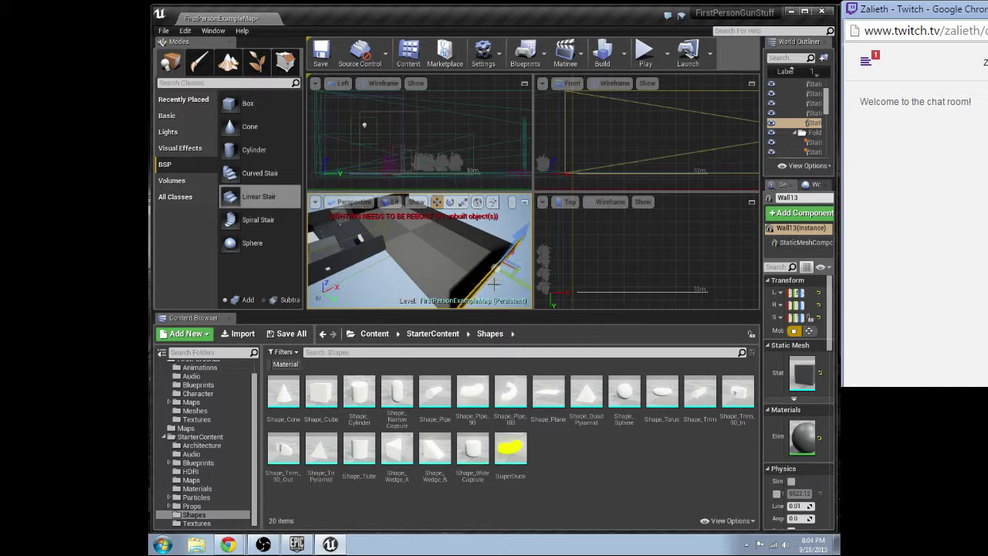
- Duplicate the new end wall rotated perpendicular, and position the copy along the floor's inner edge, running toward the arena
{"action": "right_click_drag", "start_coordinate": [391, 239], "coordinate": [401, 250]}
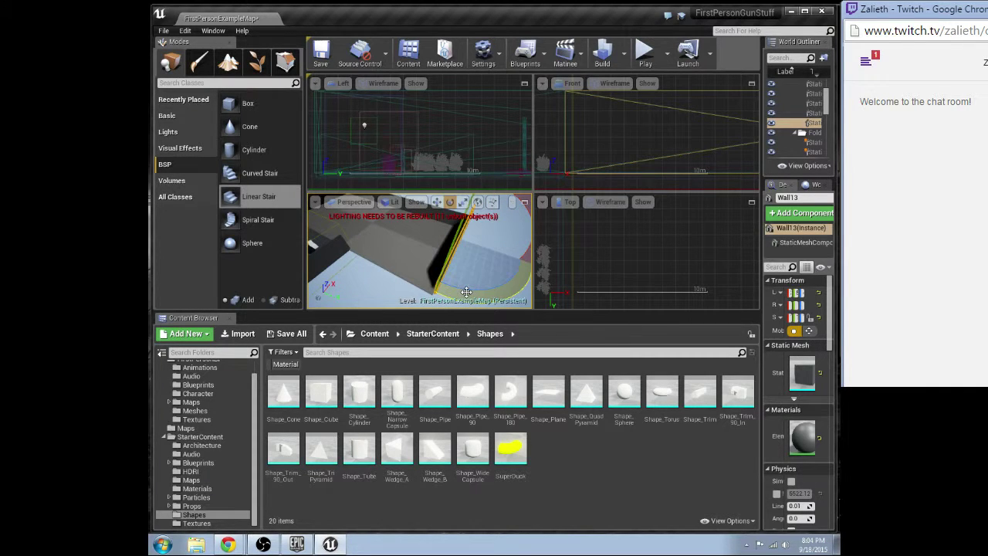
{"action": "left_click_drag", "start_coordinate": [466, 292], "coordinate": [512, 287], "text": "alt"}
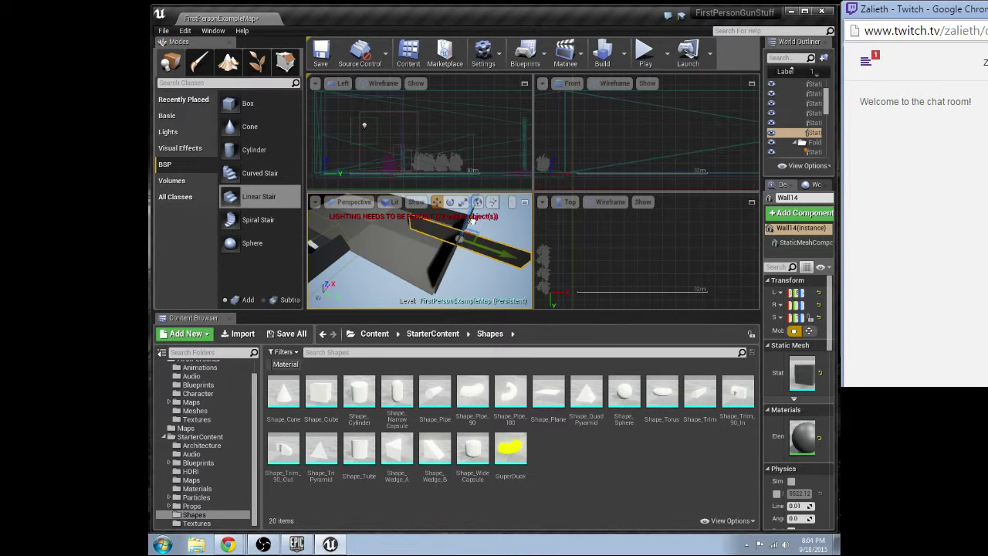
{"action": "left_click_drag", "start_coordinate": [472, 221], "coordinate": [443, 252]}
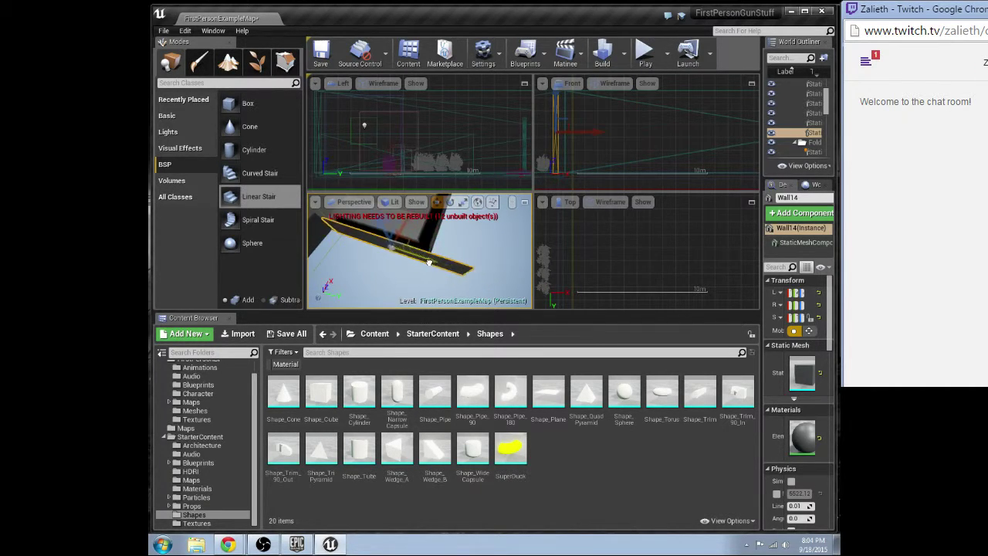
{"action": "left_click_drag", "start_coordinate": [429, 263], "coordinate": [417, 256]}
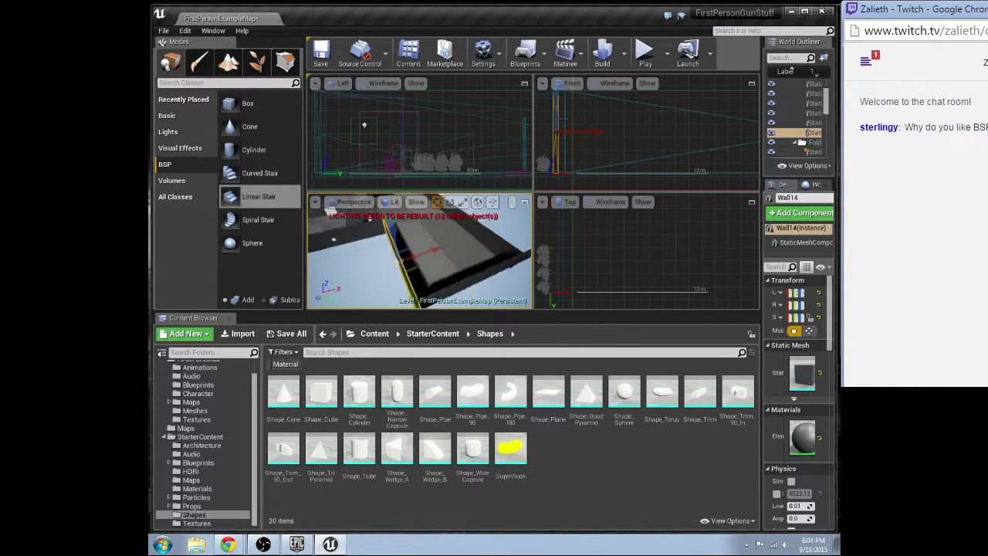
{"action": "right_click_drag", "start_coordinate": [418, 257], "coordinate": [375, 265]}
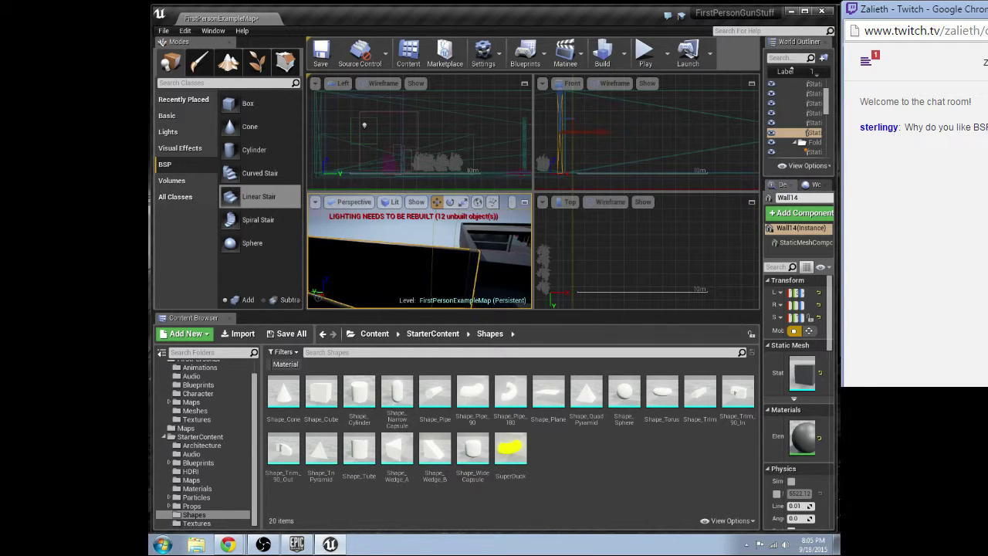
{"action": "left_click_drag", "start_coordinate": [390, 244], "coordinate": [387, 243]}
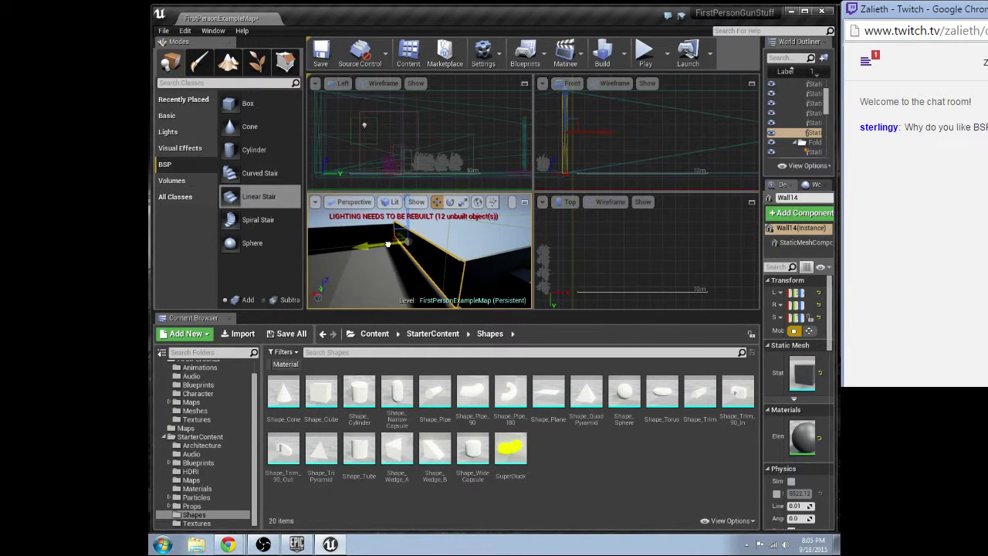
{"action": "mouse_move", "coordinate": [396, 246]}
{"action": "right_mouse_down"}
{"action": "mouse_move", "coordinate": [392, 275]}
{"action": "mouse_move", "coordinate": [421, 267]}
{"action": "mouse_move", "coordinate": [432, 235]}
{"action": "mouse_move", "coordinate": [409, 270]}
{"action": "mouse_move", "coordinate": [386, 275]}
{"action": "mouse_move", "coordinate": [405, 258]}
{"action": "right_mouse_up"}
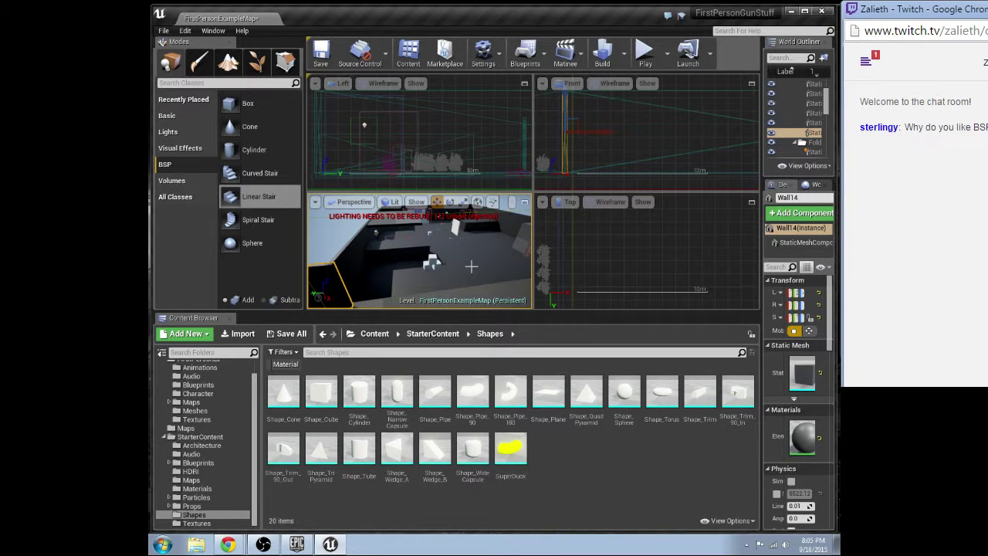
- Place an additive BSP box brush on the new floor beside its inner edge, facing the arena
{"action": "right_click_drag", "start_coordinate": [432, 286], "coordinate": [457, 270]}
{"action": "right_click_drag", "start_coordinate": [514, 264], "coordinate": [514, 265]}
{"action": "right_click_drag", "start_coordinate": [409, 287], "coordinate": [409, 287]}
{"action": "left_click", "coordinate": [394, 254]}
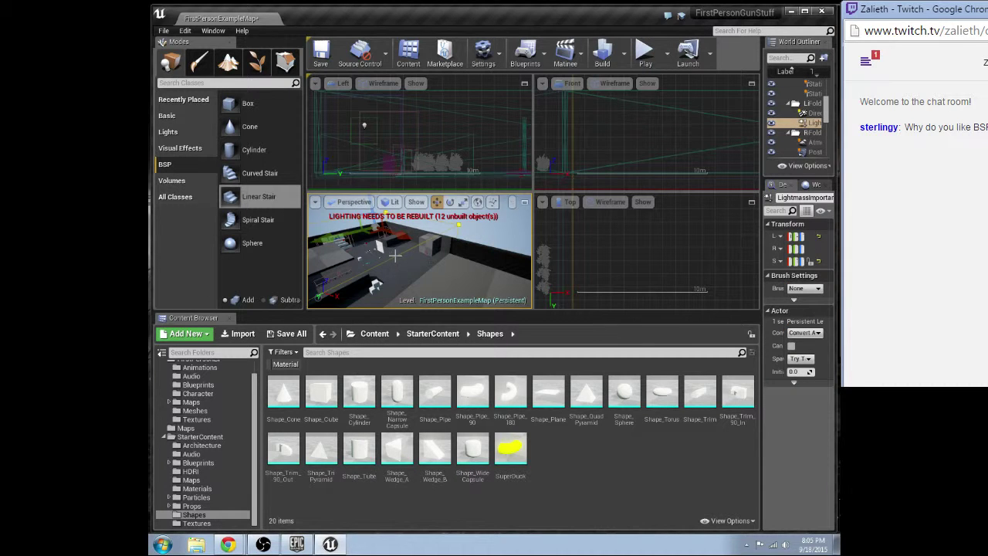
{"action": "right_click_drag", "start_coordinate": [429, 253], "coordinate": [428, 253]}
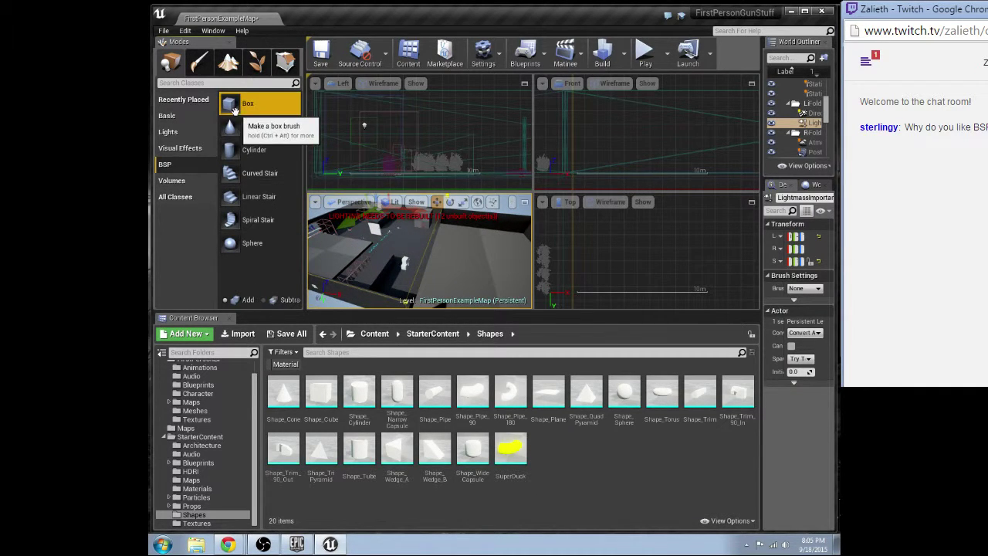
{"action": "left_click_drag", "start_coordinate": [232, 103], "coordinate": [443, 284]}
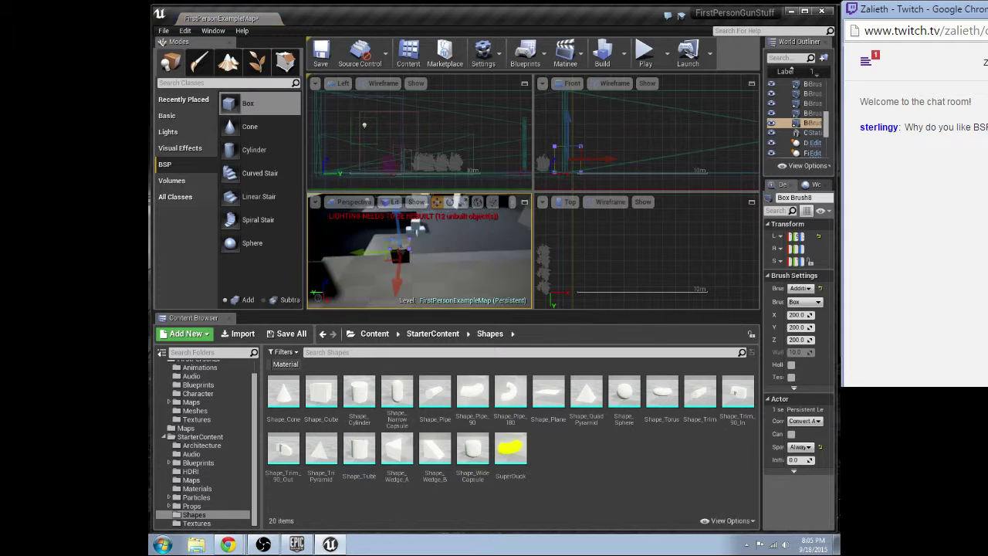
- Thin the new box brush along X and shift it toward the floor's inner edge
{"action": "key", "text": "e"}
{"action": "key", "text": "r"}
{"action": "right_click_drag", "start_coordinate": [395, 235], "coordinate": [401, 255]}
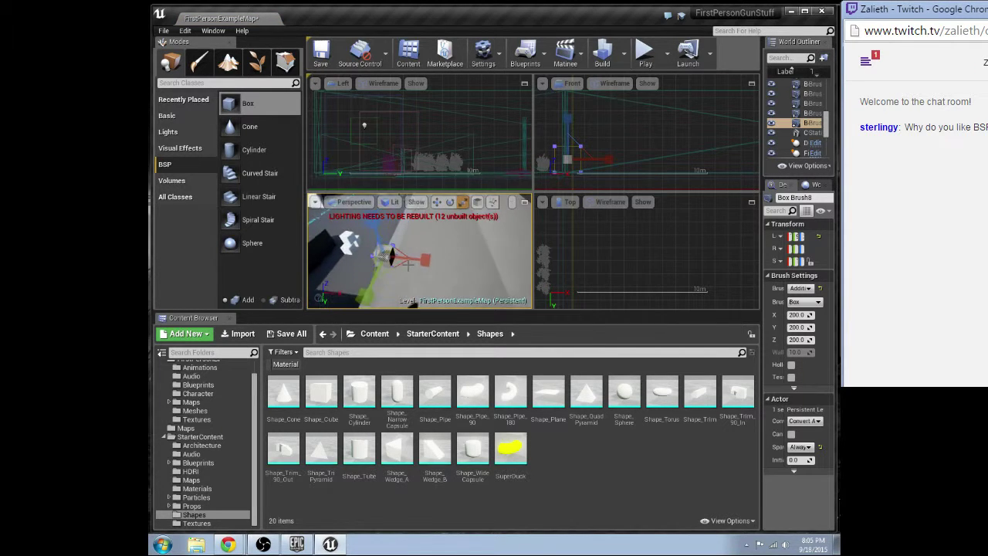
{"action": "key", "text": "w"}
{"action": "key", "text": "w"}
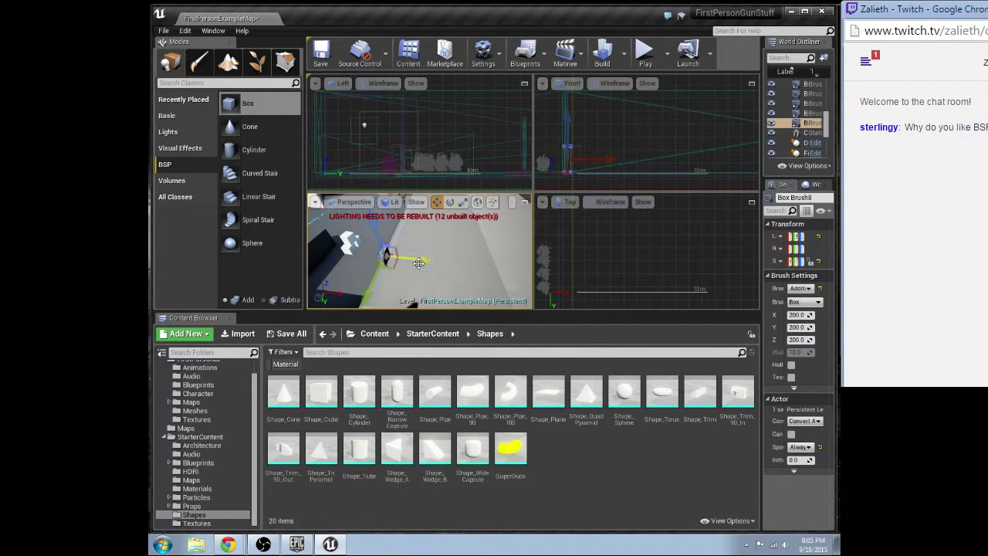
{"action": "left_click_drag", "start_coordinate": [424, 259], "coordinate": [417, 261]}
- Stretch the thin brush along Y and Z into a tall wall and nudge it along X into line with the floor's edge
{"action": "right_click_drag", "start_coordinate": [392, 255], "coordinate": [406, 247]}
{"action": "key", "text": "space"}
{"action": "key", "text": "space"}
{"action": "left_click_drag", "start_coordinate": [379, 251], "coordinate": [339, 255]}
{"action": "left_click_drag", "start_coordinate": [413, 219], "coordinate": [414, 193]}
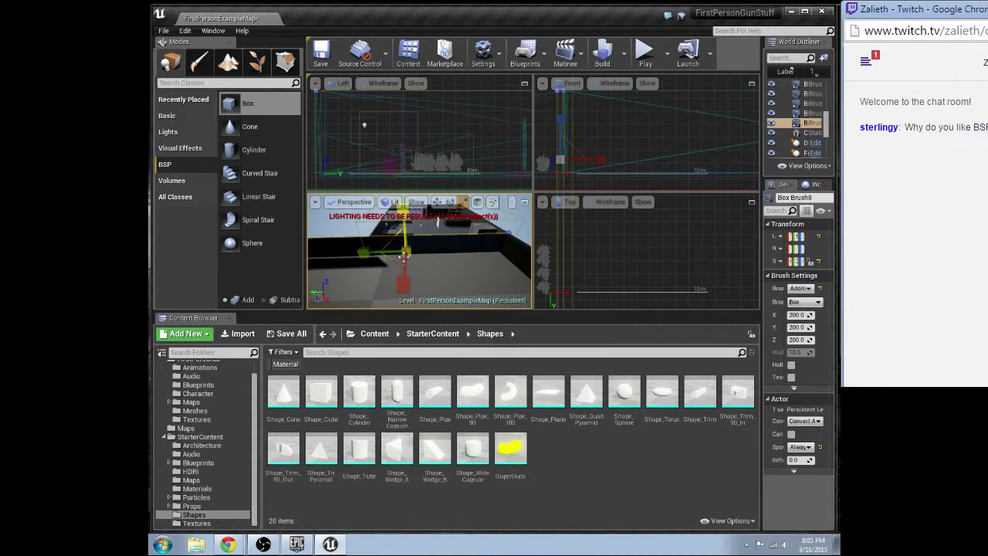
{"action": "mouse_move", "coordinate": [414, 232]}
{"action": "right_mouse_down"}
{"action": "mouse_move", "coordinate": [407, 263]}
{"action": "mouse_move", "coordinate": [432, 247]}
{"action": "right_mouse_up"}
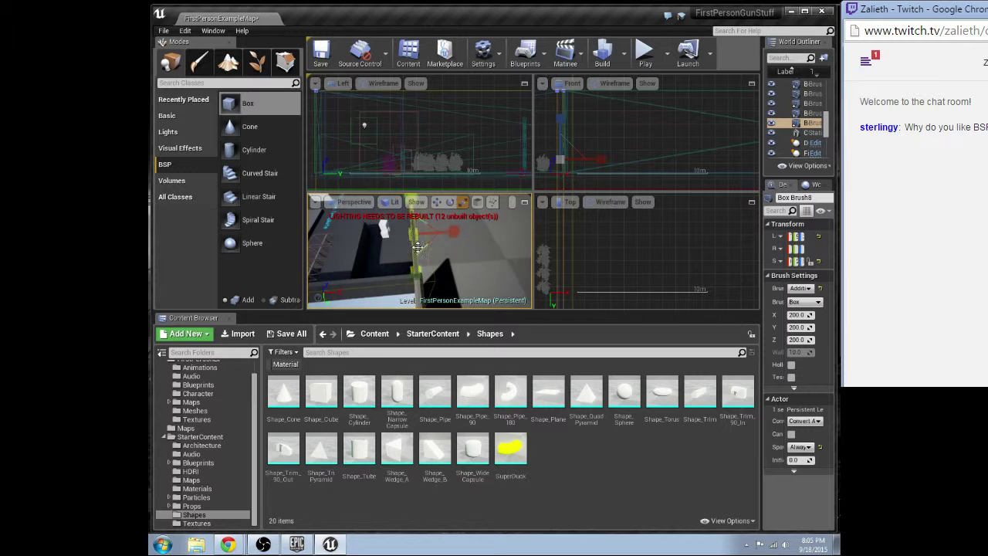
{"action": "left_click_drag", "start_coordinate": [447, 234], "coordinate": [448, 233]}
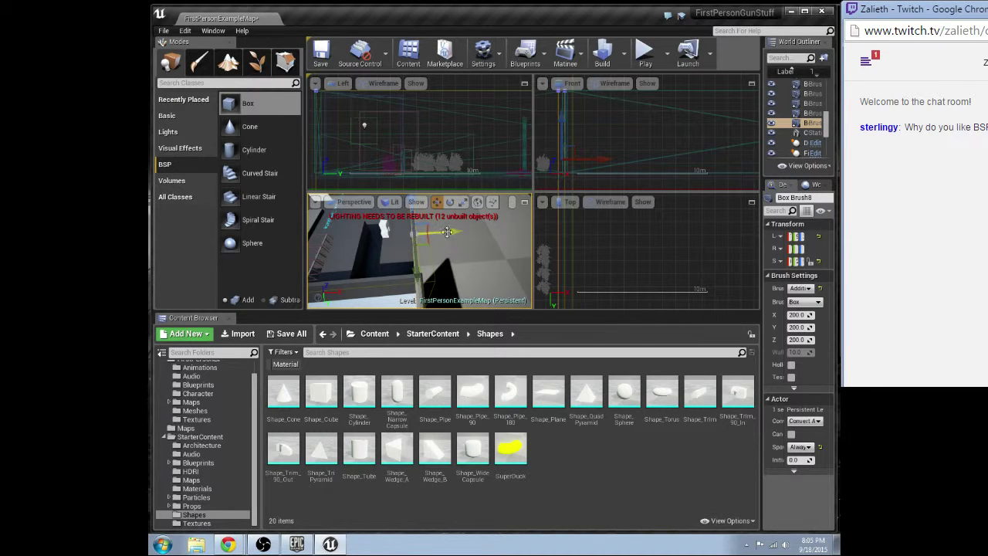
{"action": "right_click_drag", "start_coordinate": [447, 232], "coordinate": [395, 219]}
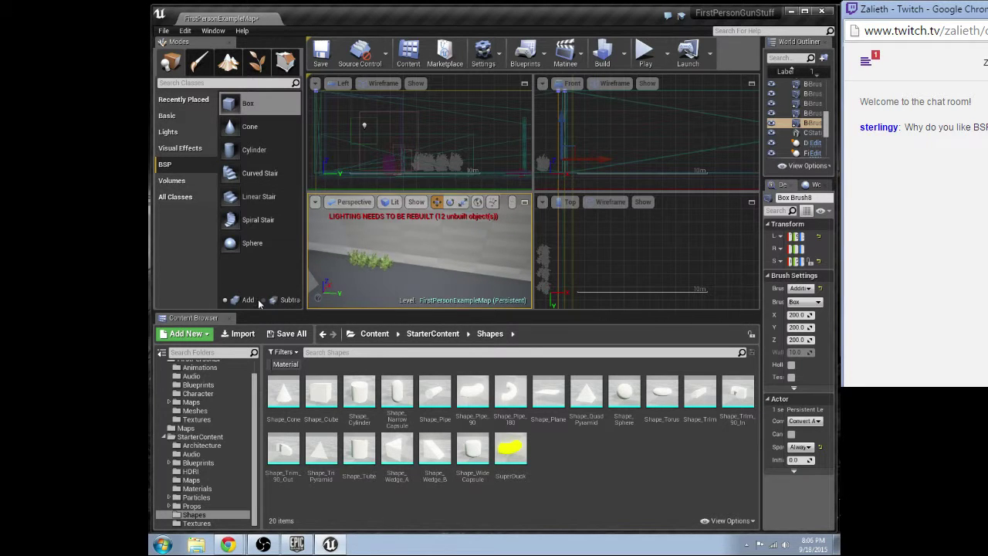
- Cut an opening in the new BSP wall with a subtractive box brush and scale the brush taller
{"action": "mouse_move", "coordinate": [229, 104]}
{"action": "left_mouse_down"}
{"action": "mouse_move", "coordinate": [413, 249]}
{"action": "mouse_move", "coordinate": [181, 126]}
{"action": "mouse_move", "coordinate": [183, 142]}
{"action": "left_mouse_up"}
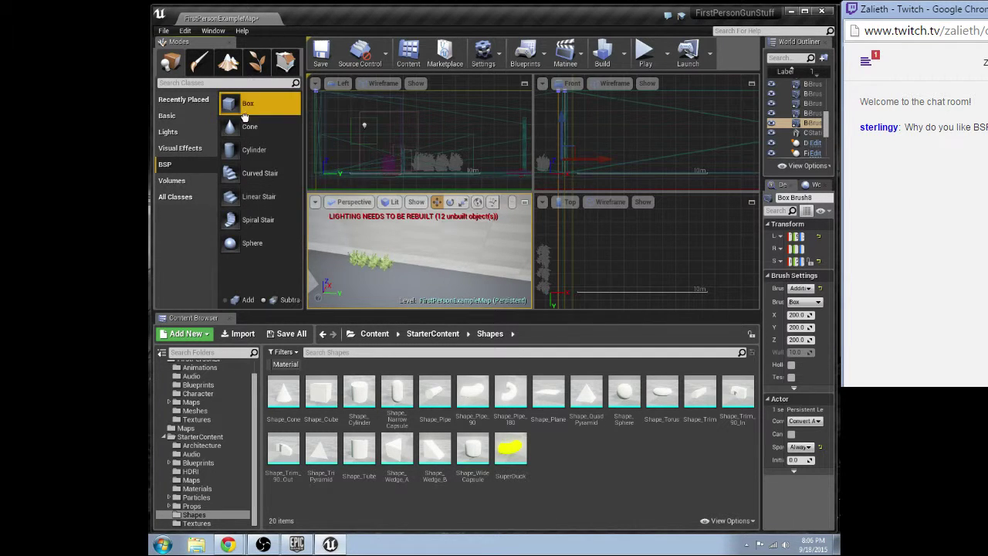
{"action": "mouse_move", "coordinate": [245, 116]}
{"action": "left_mouse_down"}
{"action": "mouse_move", "coordinate": [437, 257]}
{"action": "mouse_move", "coordinate": [450, 262]}
{"action": "mouse_move", "coordinate": [478, 226]}
{"action": "left_mouse_up"}
{"action": "mouse_move", "coordinate": [463, 247]}
{"action": "right_mouse_down"}
{"action": "mouse_move", "coordinate": [452, 220]}
{"action": "mouse_move", "coordinate": [409, 208]}
{"action": "mouse_move", "coordinate": [452, 246]}
{"action": "right_mouse_up"}
{"action": "key", "text": "e"}
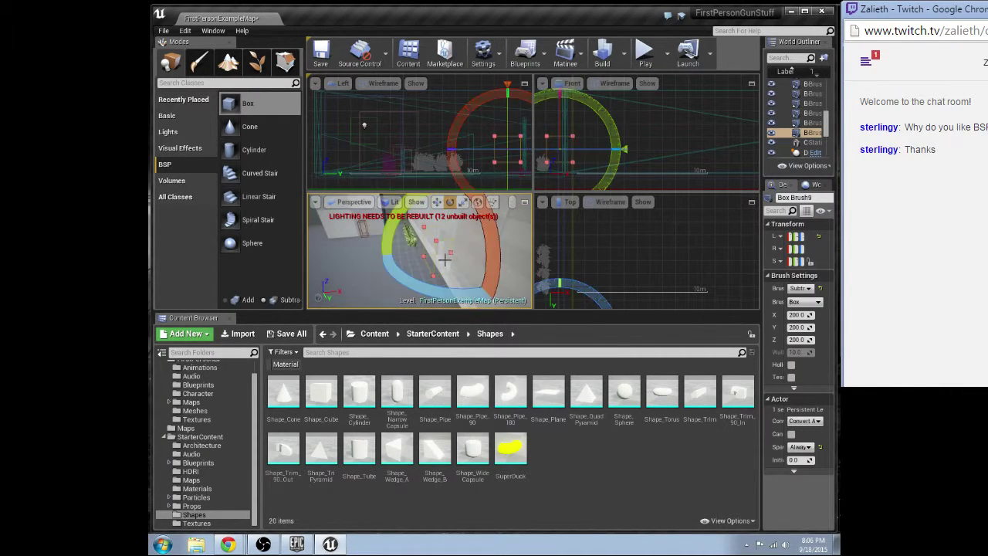
{"action": "key", "text": "r"}
{"action": "left_click_drag", "start_coordinate": [447, 232], "coordinate": [448, 212]}
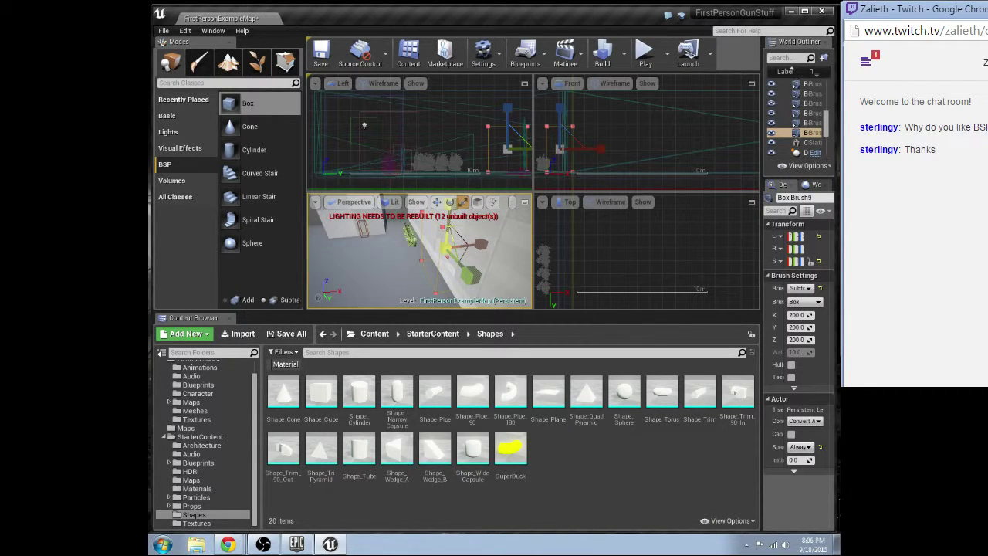
{"action": "right_click_drag", "start_coordinate": [428, 257], "coordinate": [428, 257]}
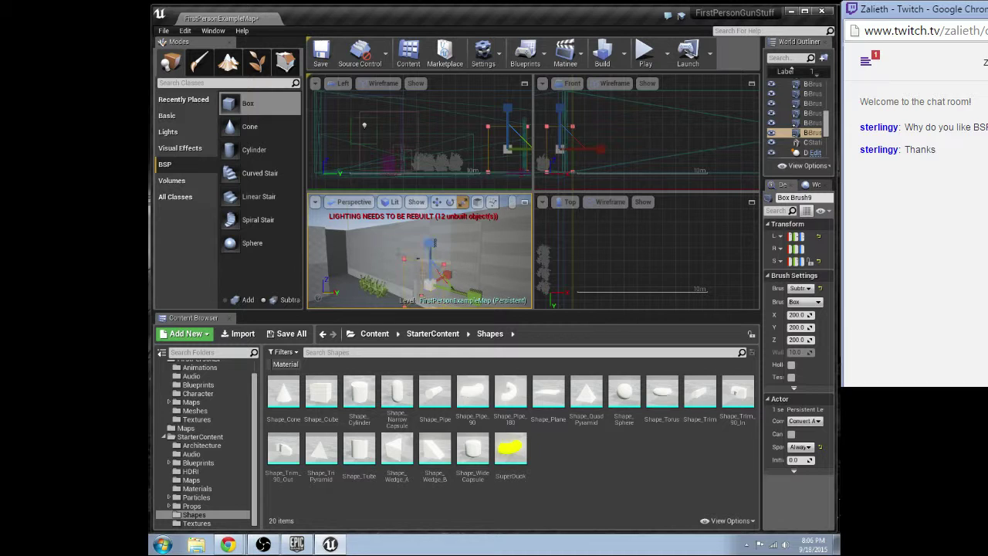
- Extrude the top face of the subtractive brush upward in geometry editing to extend the opening
{"action": "left_click", "coordinate": [284, 64]}
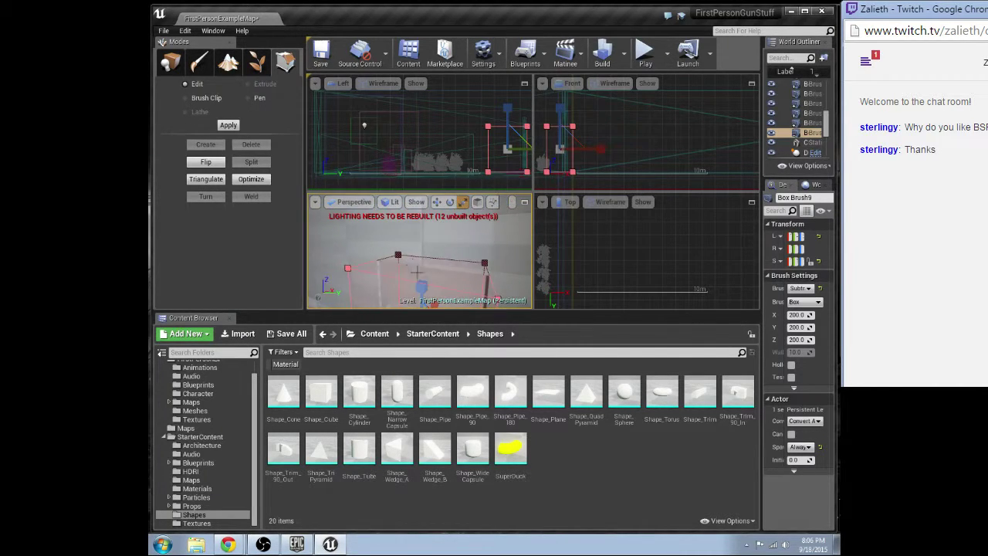
{"action": "left_click", "coordinate": [414, 263]}
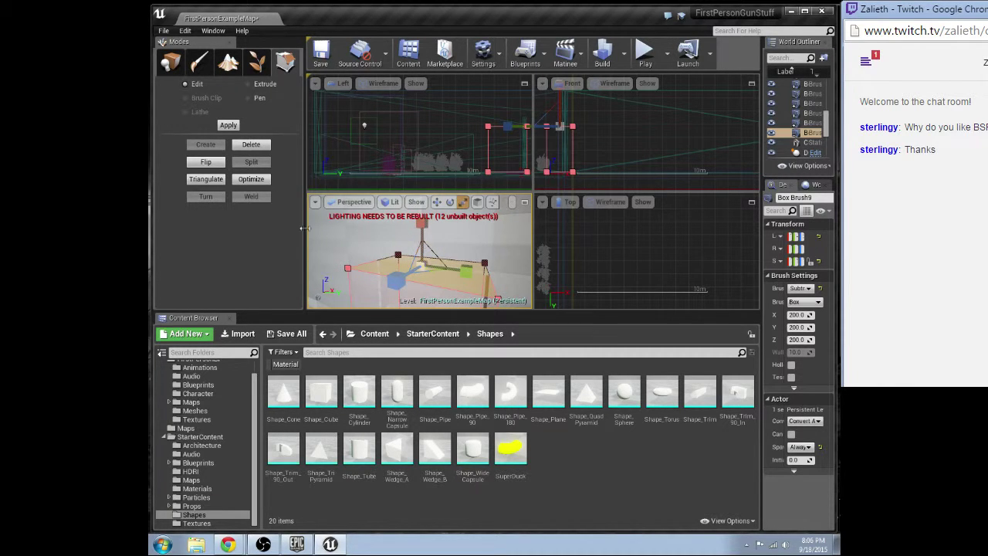
{"action": "left_click", "coordinate": [250, 83]}
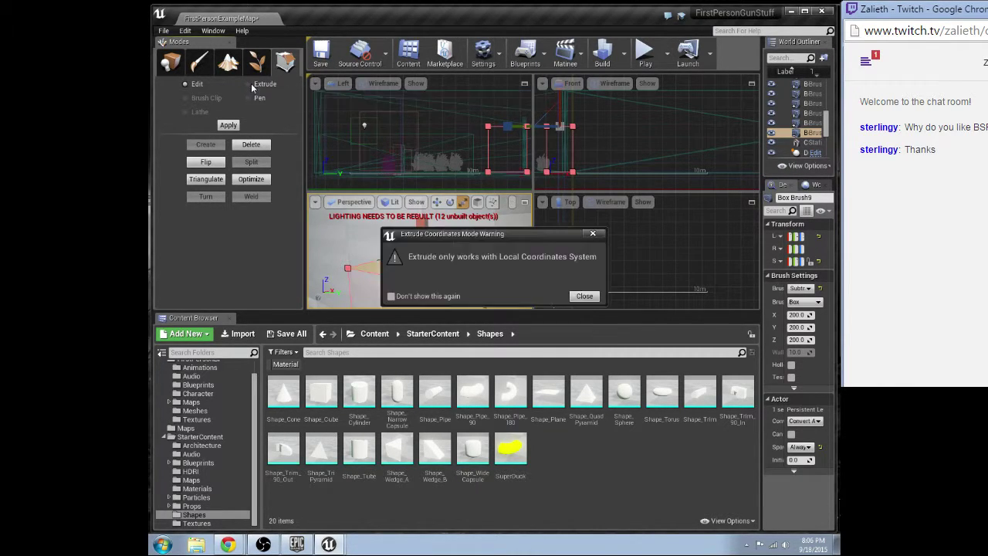
{"action": "left_click", "coordinate": [584, 296]}
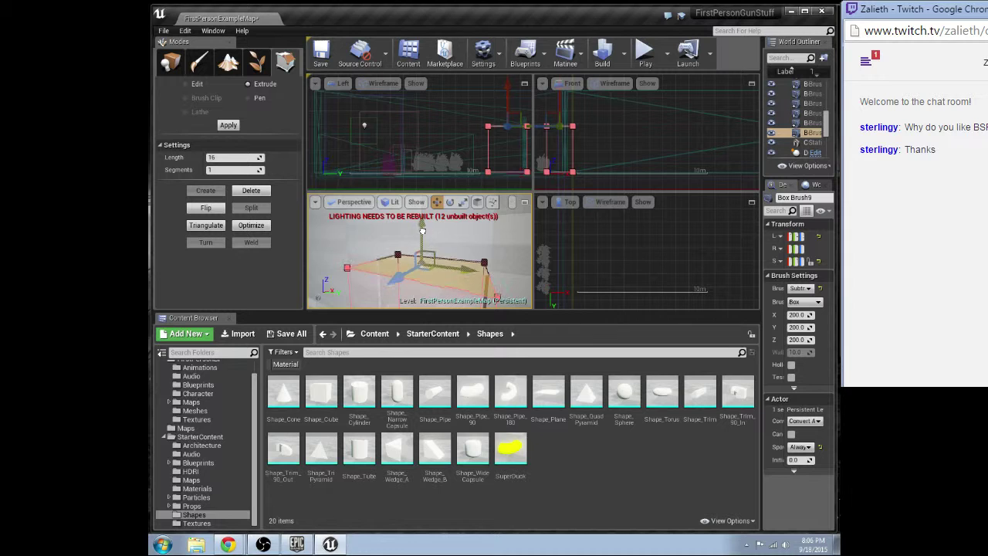
{"action": "left_click_drag", "start_coordinate": [421, 223], "coordinate": [421, 199]}
{"action": "mouse_move", "coordinate": [422, 224]}
{"action": "right_mouse_down"}
{"action": "mouse_move", "coordinate": [455, 270]}
{"action": "mouse_move", "coordinate": [441, 249]}
{"action": "right_mouse_up"}
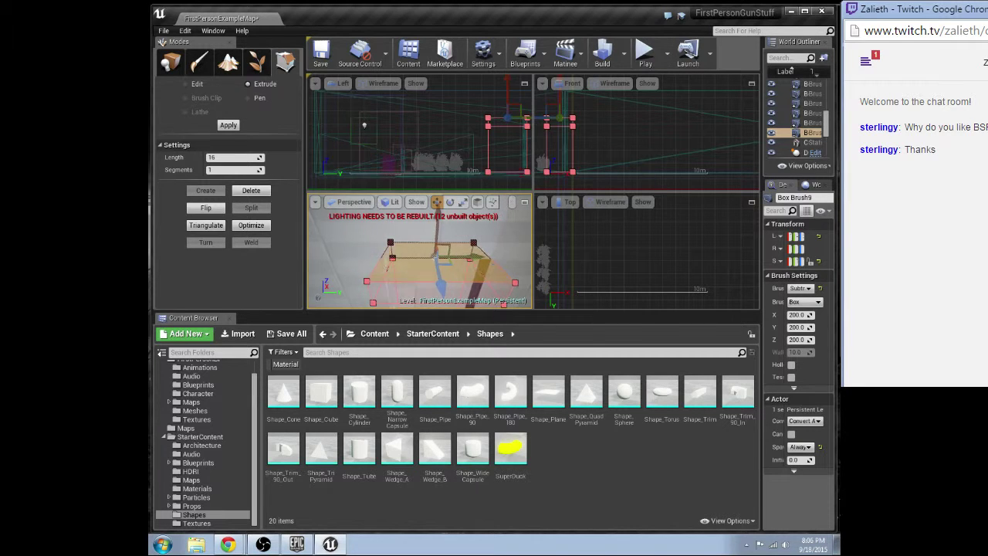
- Taper the top of the opening by moving both upper side edges of the extruded section inward along Y
{"action": "left_click", "coordinate": [496, 255]}
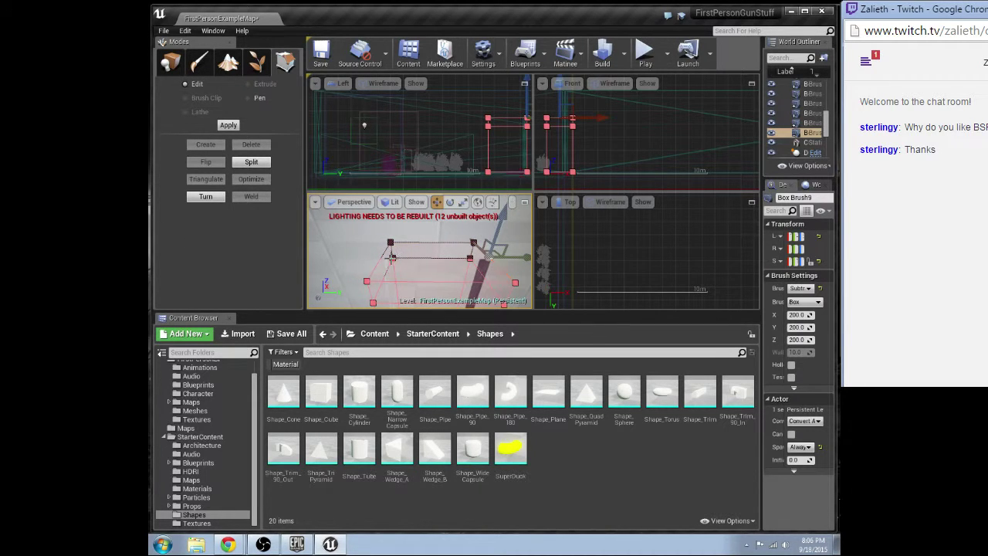
{"action": "left_click_drag", "start_coordinate": [523, 256], "coordinate": [504, 256]}
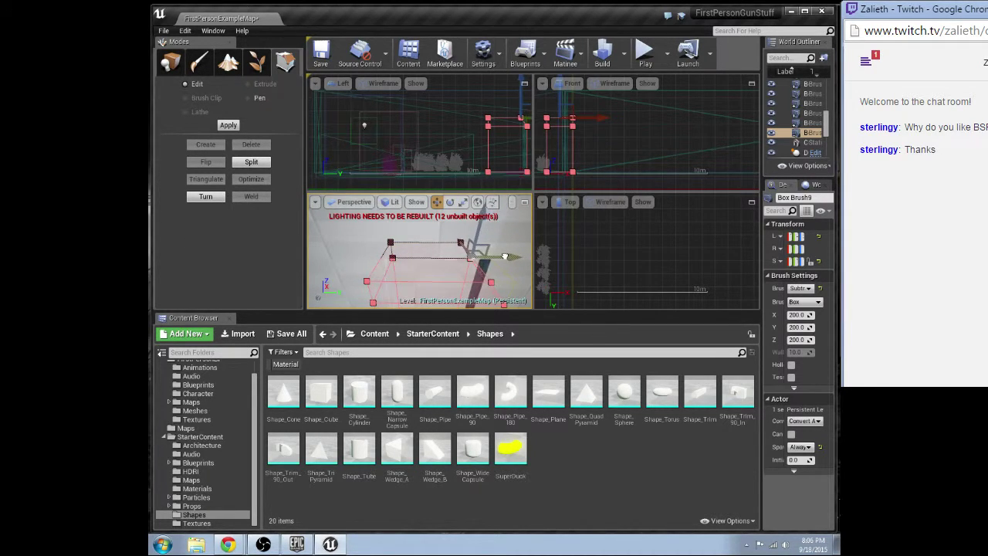
{"action": "left_click", "coordinate": [373, 269]}
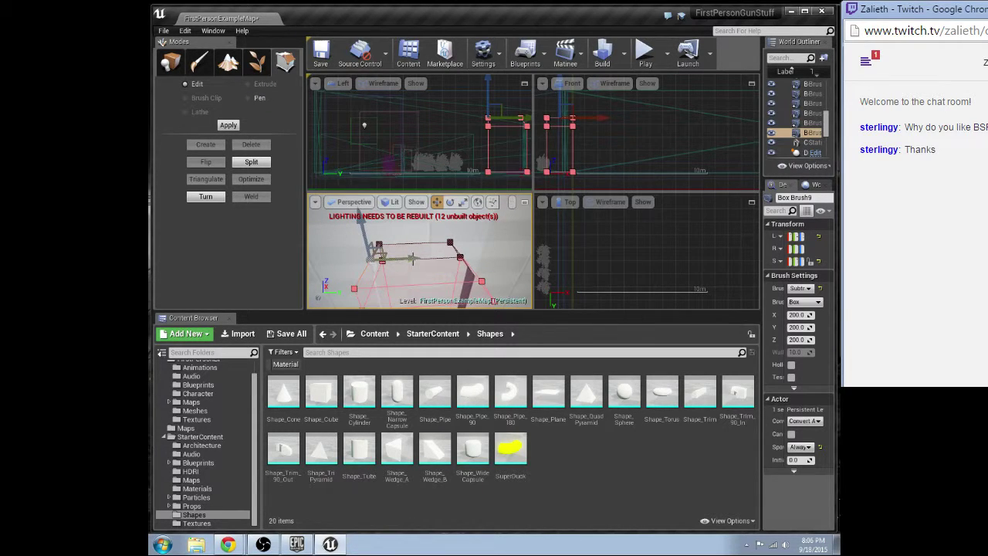
{"action": "left_click_drag", "start_coordinate": [412, 258], "coordinate": [427, 258]}
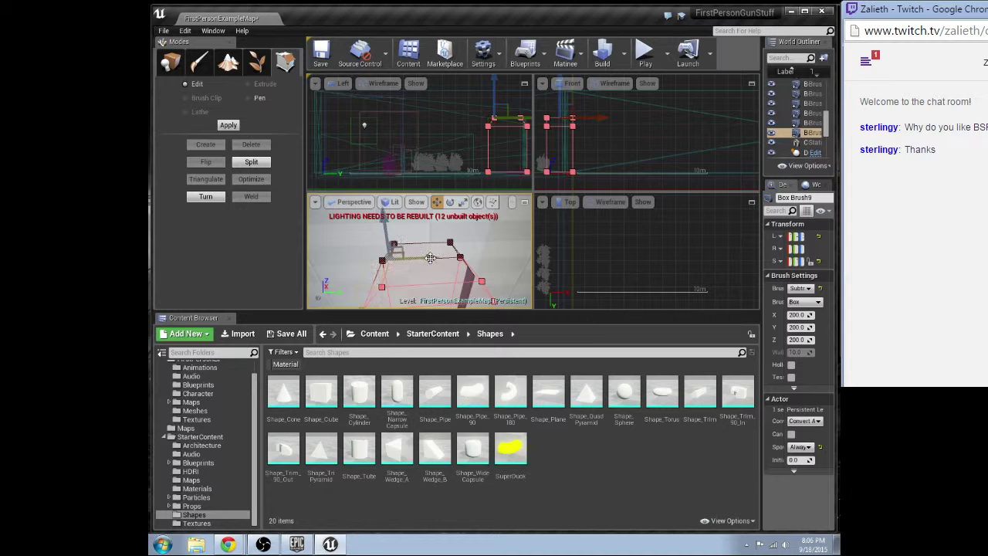
{"action": "mouse_move", "coordinate": [426, 257]}
{"action": "right_mouse_down"}
{"action": "mouse_move", "coordinate": [424, 270]}
{"action": "mouse_move", "coordinate": [417, 259]}
{"action": "mouse_move", "coordinate": [370, 266]}
{"action": "mouse_move", "coordinate": [417, 247]}
{"action": "mouse_move", "coordinate": [425, 263]}
{"action": "mouse_move", "coordinate": [435, 259]}
{"action": "mouse_move", "coordinate": [408, 266]}
{"action": "mouse_move", "coordinate": [420, 258]}
{"action": "right_mouse_up"}
- Try to move the Twosideddoor actor along X toward the new wall, and undo the move
{"action": "left_click", "coordinate": [443, 250]}
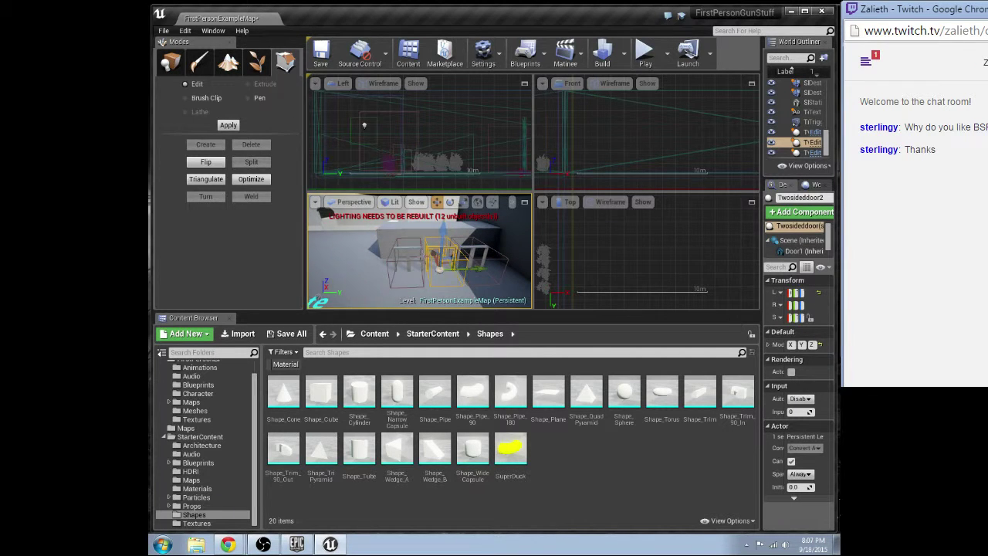
{"action": "left_click", "coordinate": [409, 253]}
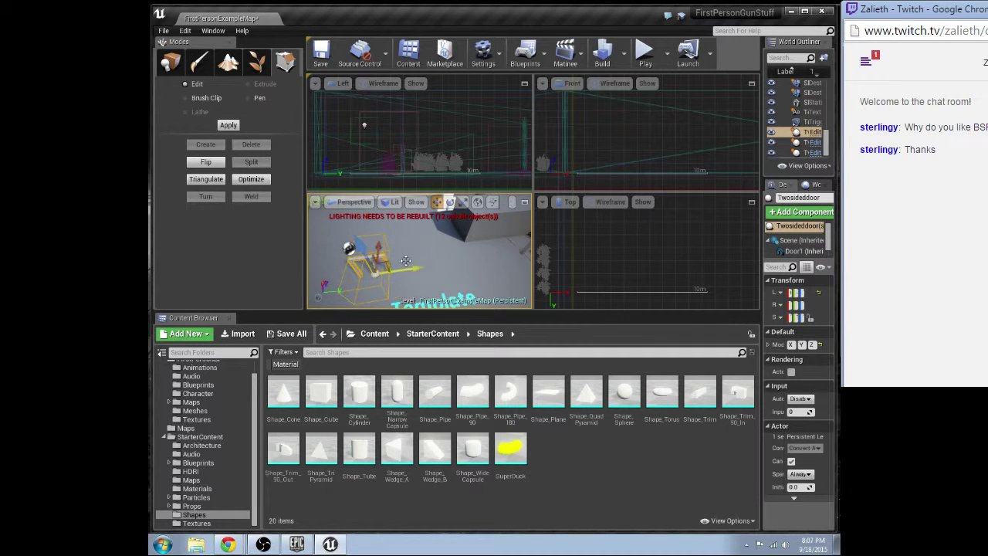
{"action": "left_click_drag", "start_coordinate": [377, 248], "coordinate": [372, 200]}
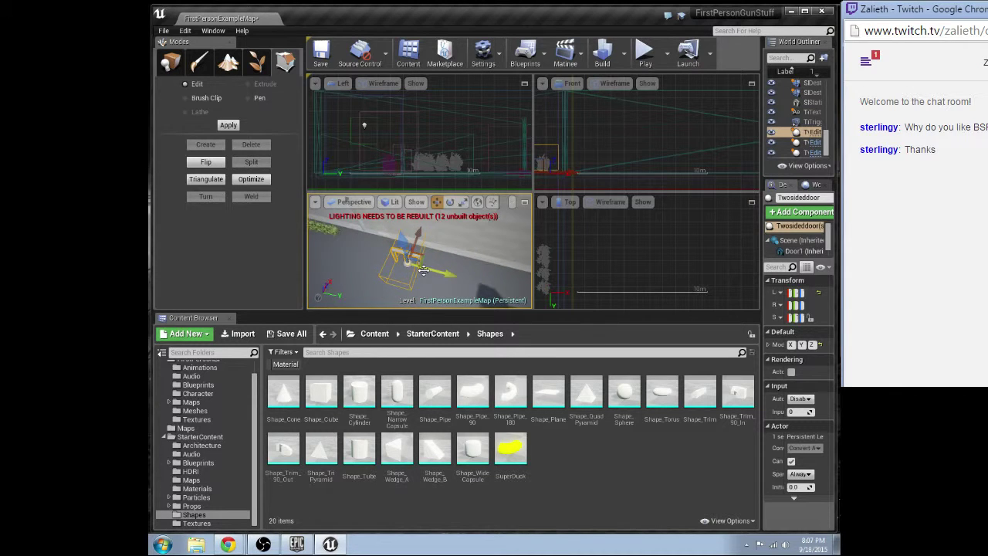
{"action": "key", "text": "ctrl+z"}
- Delete the three stacked physics cubes standing on the arena floor
{"action": "right_click_drag", "start_coordinate": [422, 264], "coordinate": [371, 216]}
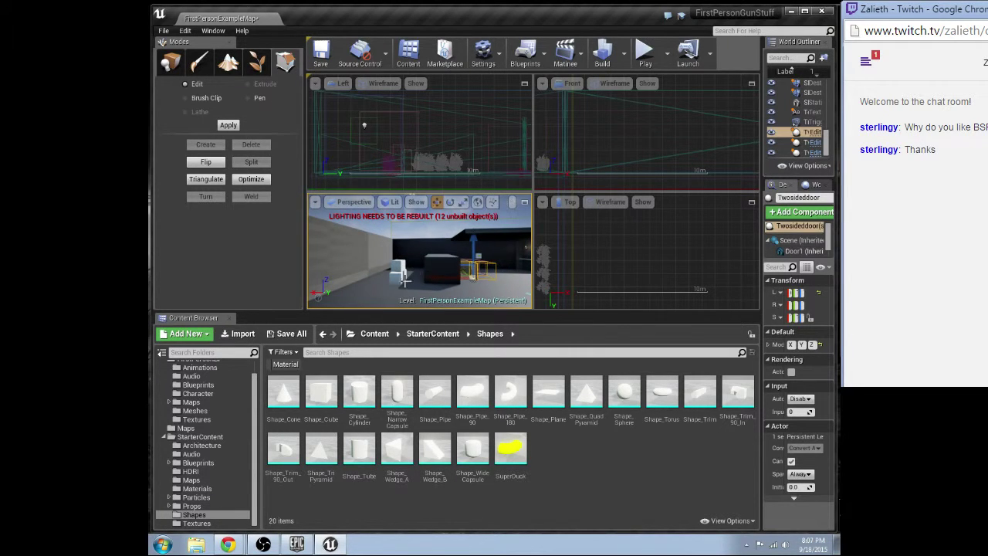
{"action": "left_click", "coordinate": [401, 279]}
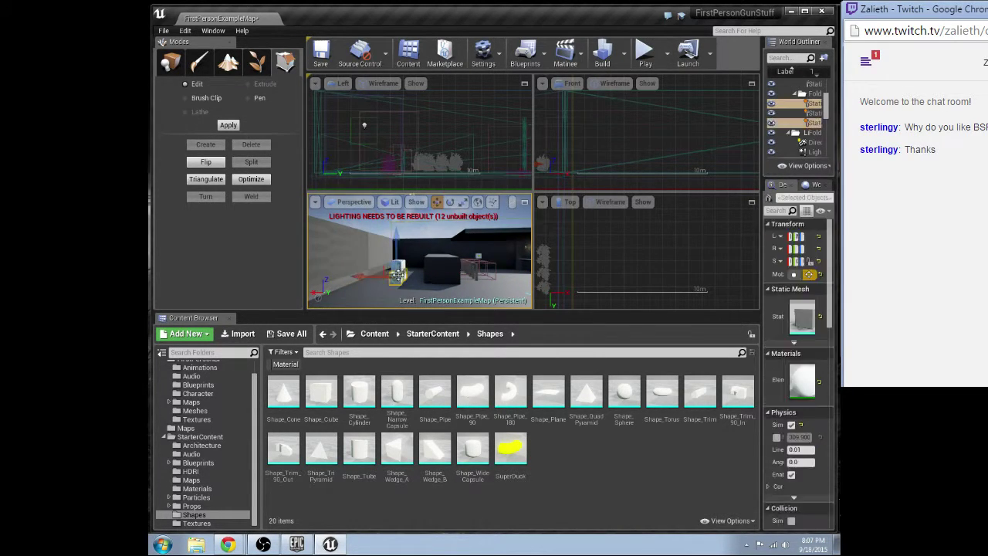
{"action": "left_click_drag", "start_coordinate": [400, 264], "coordinate": [409, 265]}
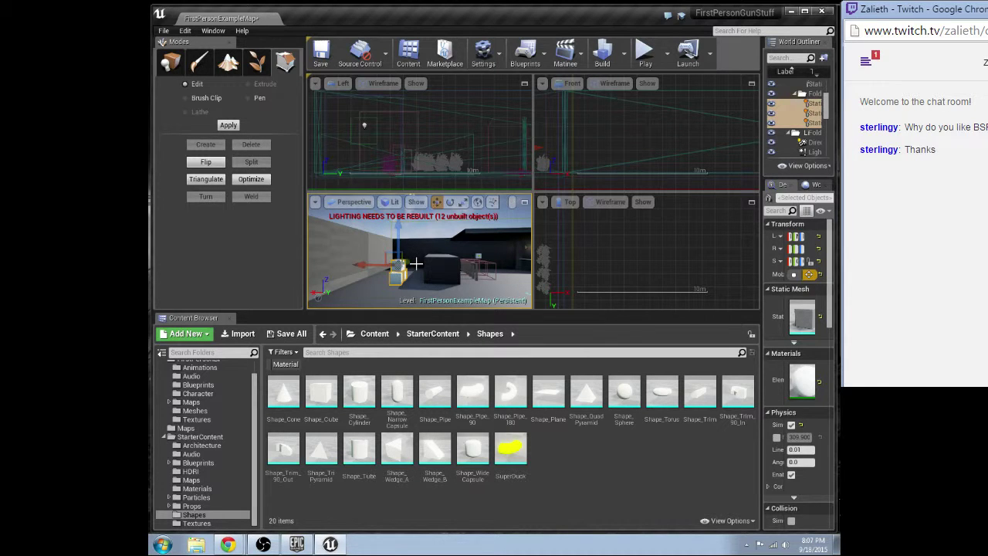
{"action": "key", "text": "Delete"}
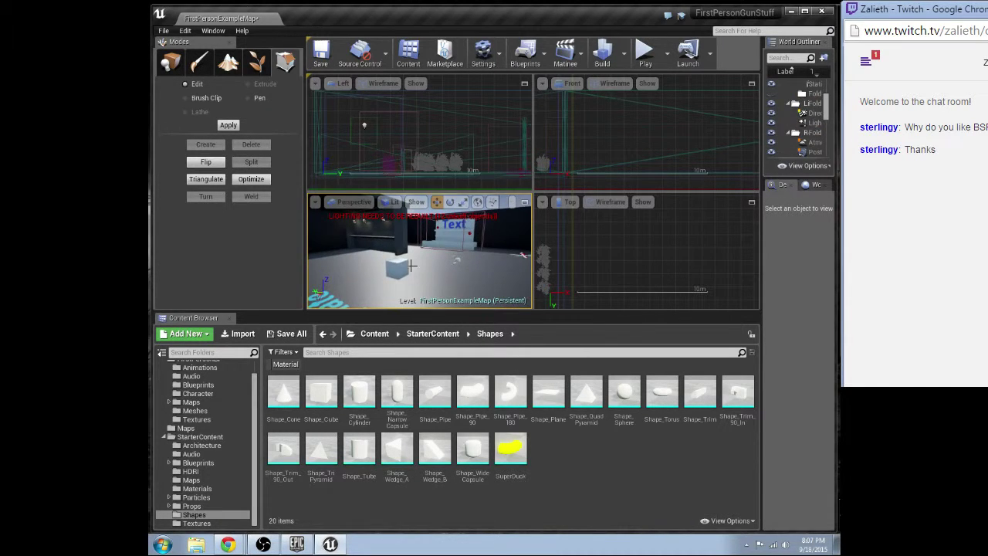
- Select the Rotator actor and widen the World Outliner and Details area
{"action": "left_click", "coordinate": [398, 263]}
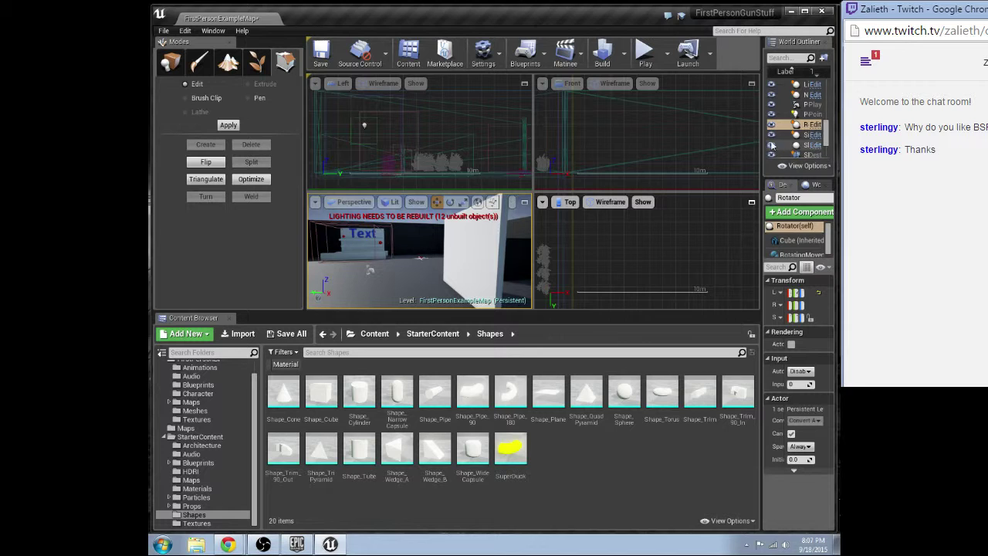
{"action": "left_click_drag", "start_coordinate": [761, 141], "coordinate": [710, 140]}
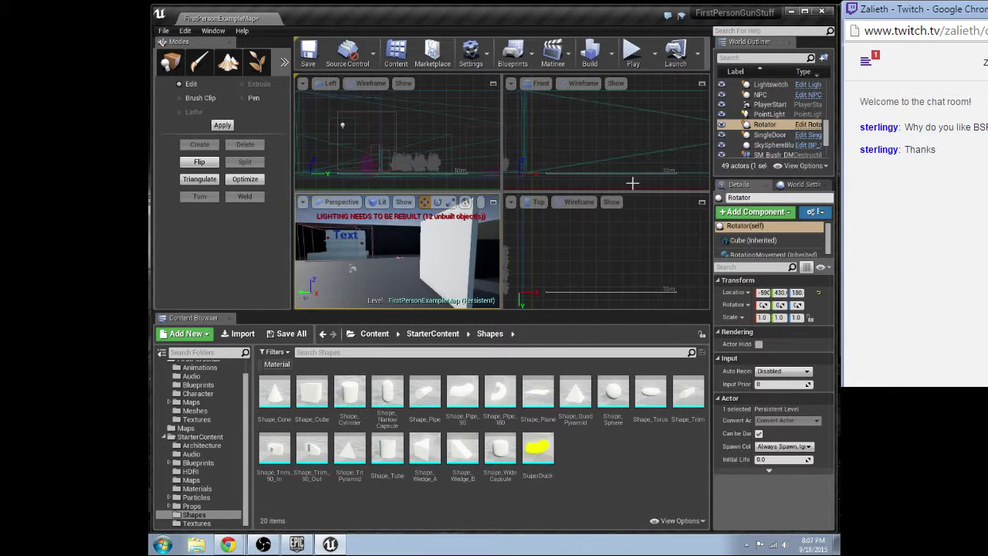
{"action": "left_click_drag", "start_coordinate": [444, 251], "coordinate": [395, 271]}
{"action": "right_click_drag", "start_coordinate": [398, 258], "coordinate": [463, 258]}
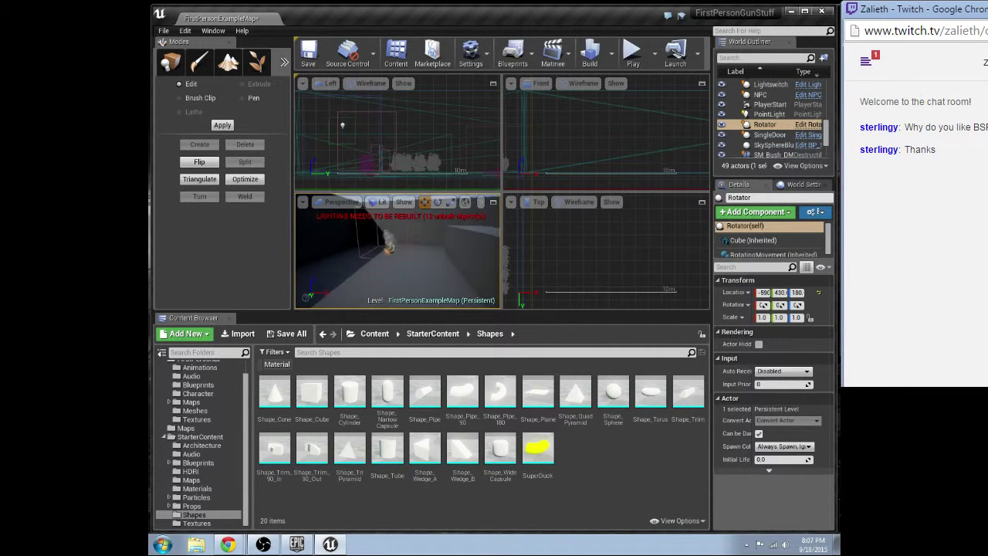
{"action": "right_click_drag", "start_coordinate": [397, 251], "coordinate": [463, 264]}
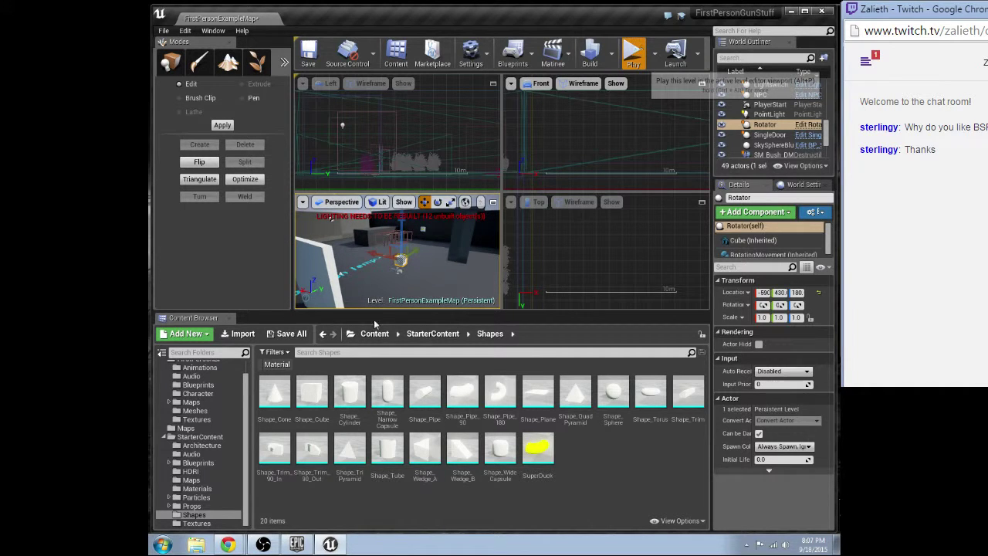
- Run a brief play test of the level, stop it, and maximize the perspective viewport
{"action": "key", "text": "alt+p"}
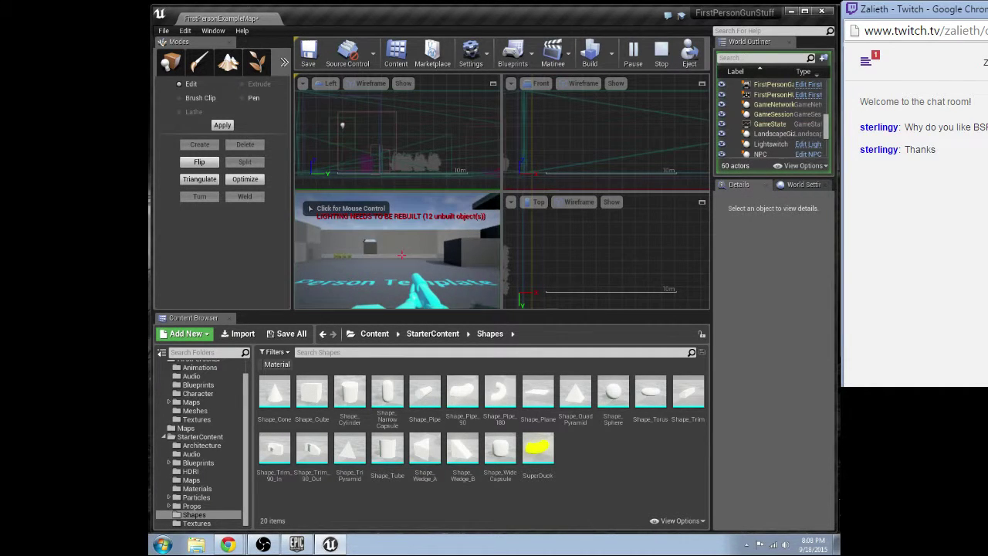
{"action": "key", "text": "Escape"}
{"action": "left_click", "coordinate": [494, 201]}
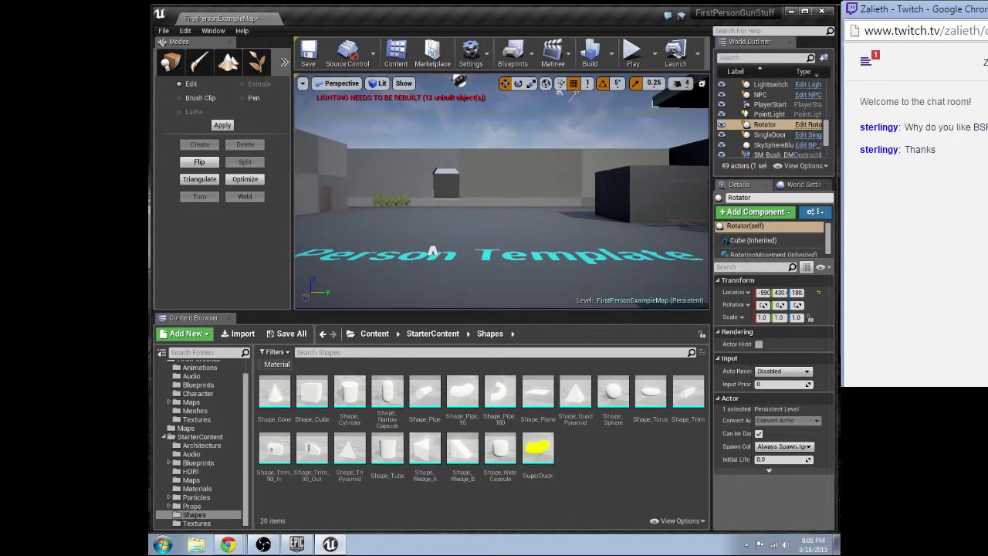
- Start a play test of the level and fire a series of projectiles toward the far wall
{"action": "left_click", "coordinate": [633, 53]}
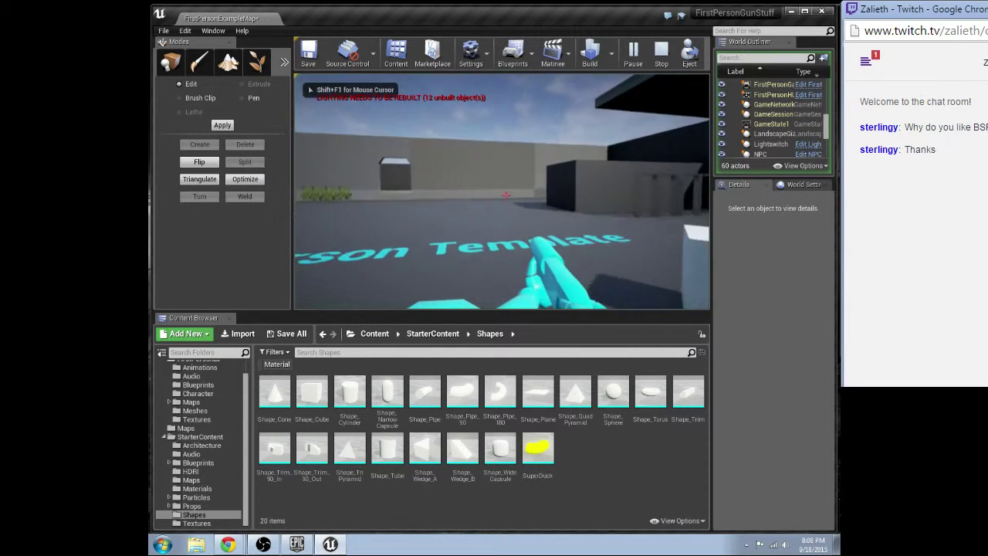
{"action": "key", "text": "w"}
{"action": "left_click", "coordinate": [505, 195]}
{"action": "left_click", "coordinate": [506, 195]}
{"action": "left_click", "coordinate": [506, 196]}
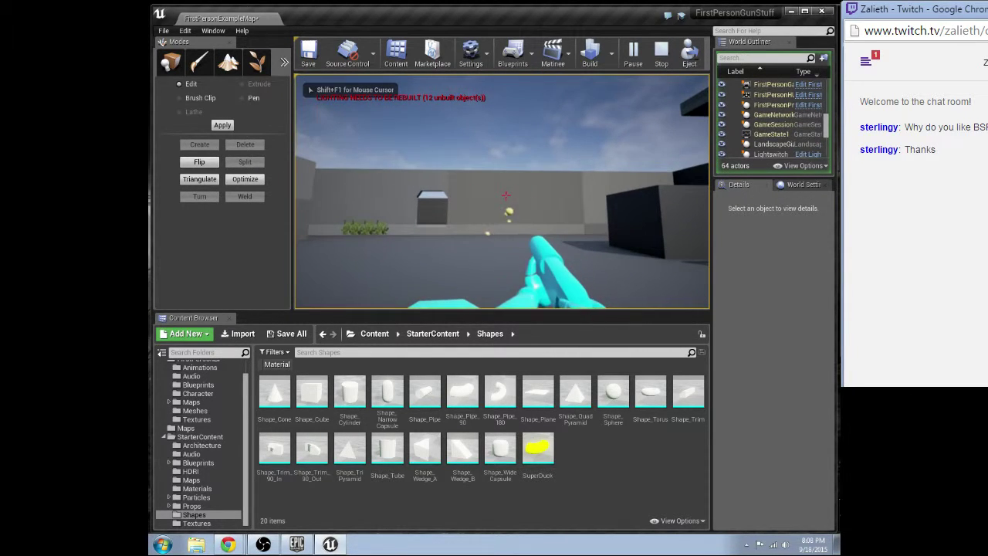
{"action": "left_click", "coordinate": [505, 195]}
{"action": "left_click", "coordinate": [506, 195]}
{"action": "left_click", "coordinate": [505, 195]}
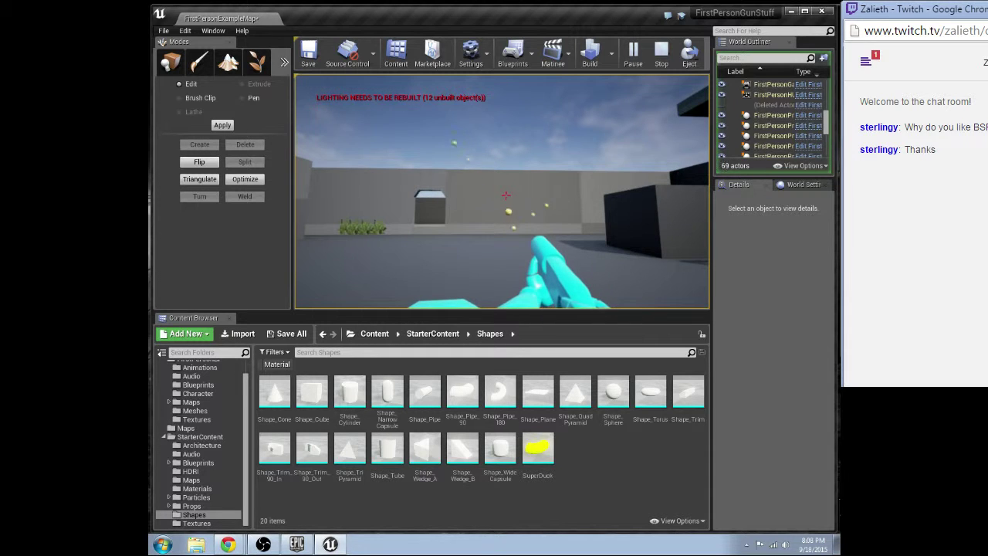
{"action": "left_click", "coordinate": [505, 195]}
{"action": "left_click", "coordinate": [505, 195]}
{"action": "left_click", "coordinate": [505, 195]}
{"action": "left_click", "coordinate": [506, 195]}
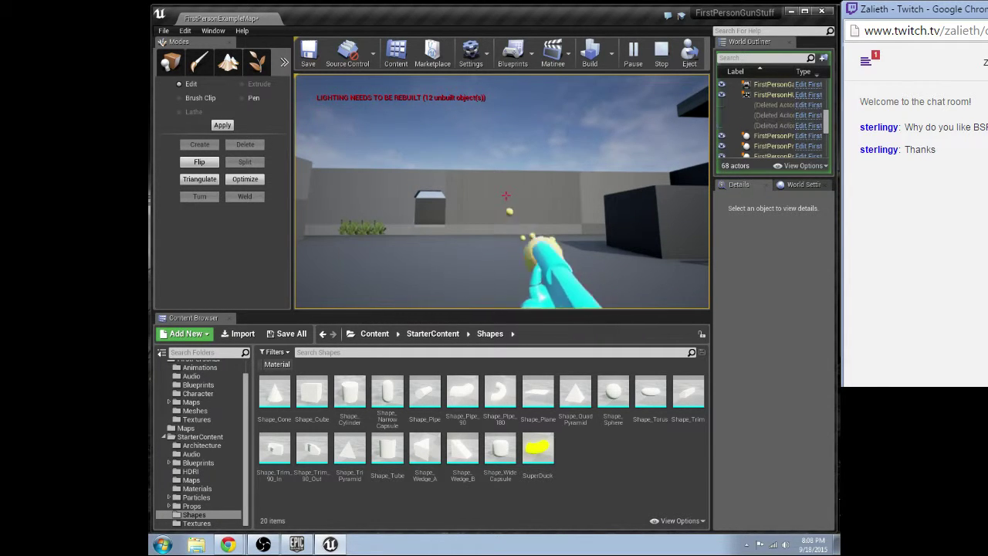
{"action": "left_click", "coordinate": [506, 196]}
{"action": "left_click", "coordinate": [505, 195]}
{"action": "left_click", "coordinate": [505, 195]}
{"action": "left_click", "coordinate": [505, 195]}
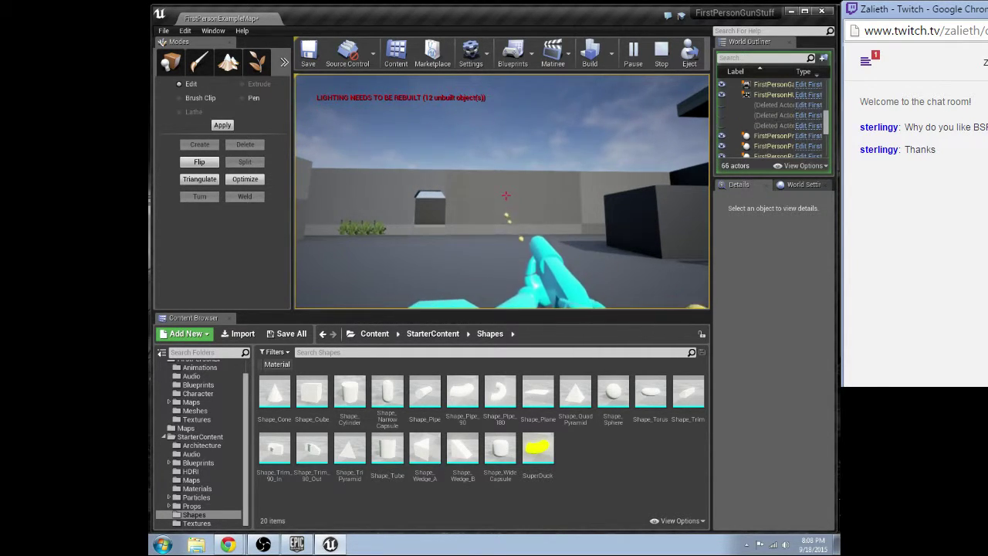
- Walk past the dark block to the row of door frames and inspect them up close
{"action": "key", "text": "w"}
{"action": "key", "text": "w"}
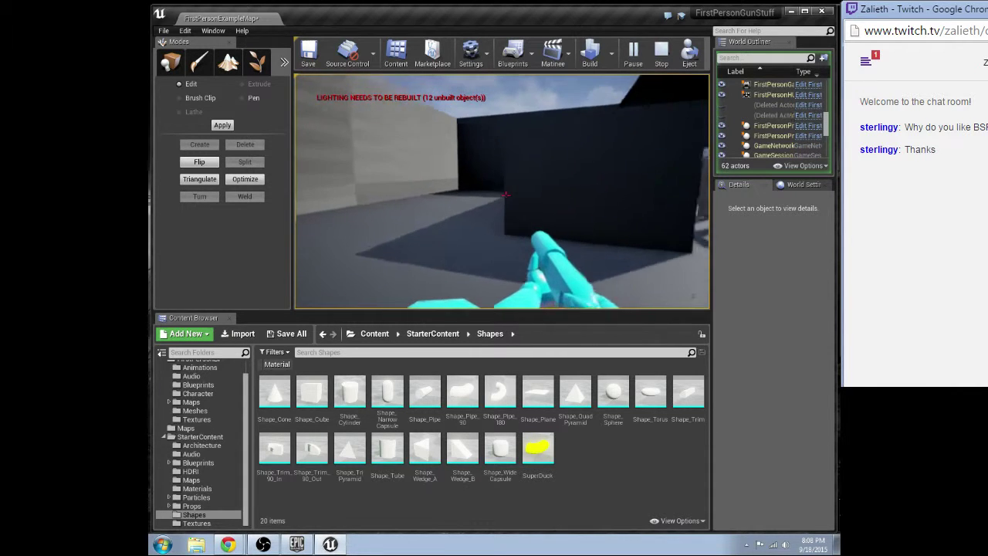
{"action": "key", "text": "w"}
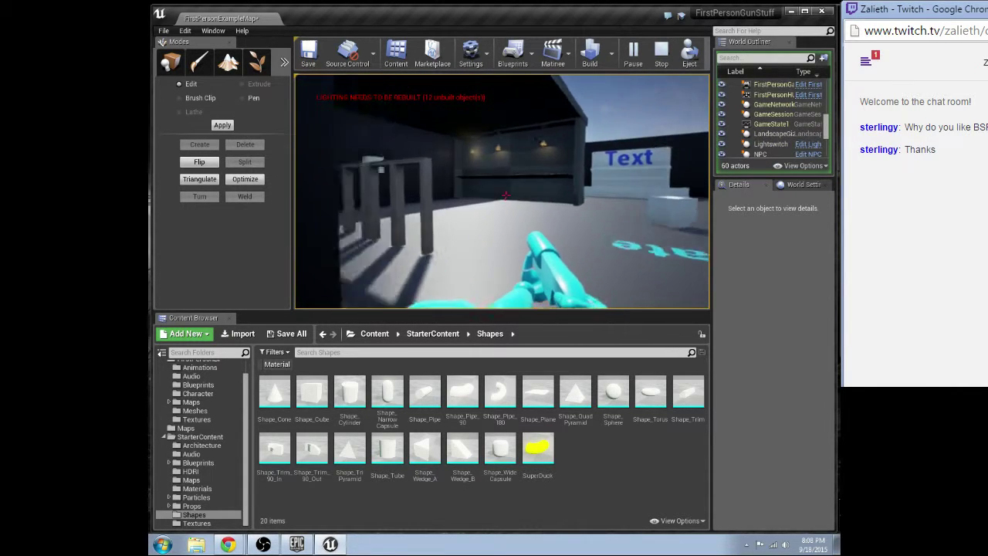
{"action": "key", "text": "w"}
{"action": "key", "text": "s"}
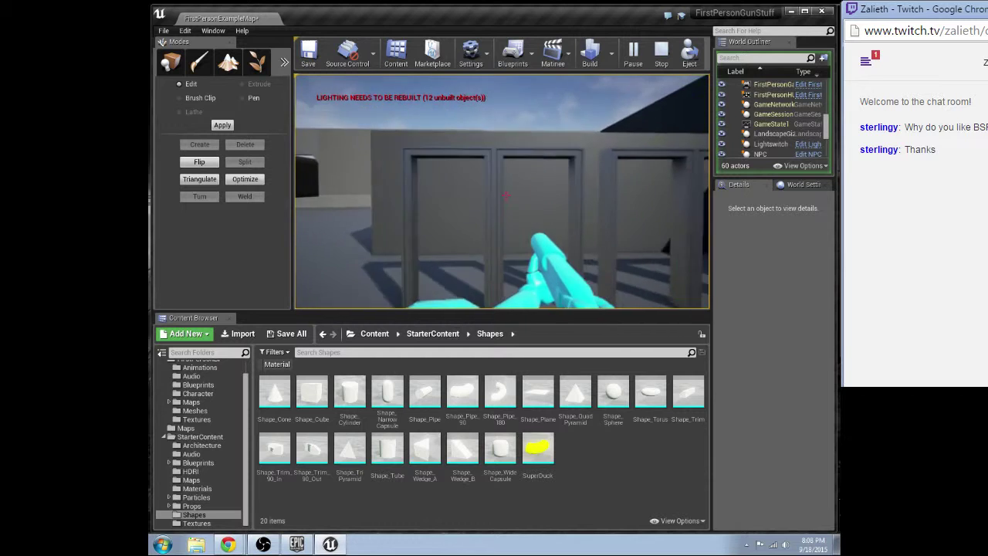
{"action": "key", "text": "w"}
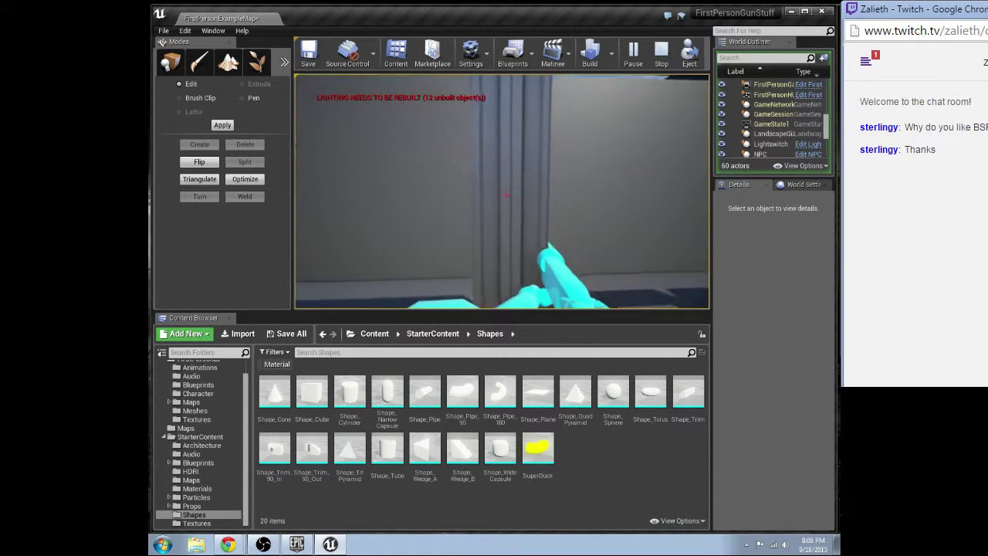
{"action": "key", "text": "s"}
{"action": "key", "text": "w"}
{"action": "key", "text": "s"}
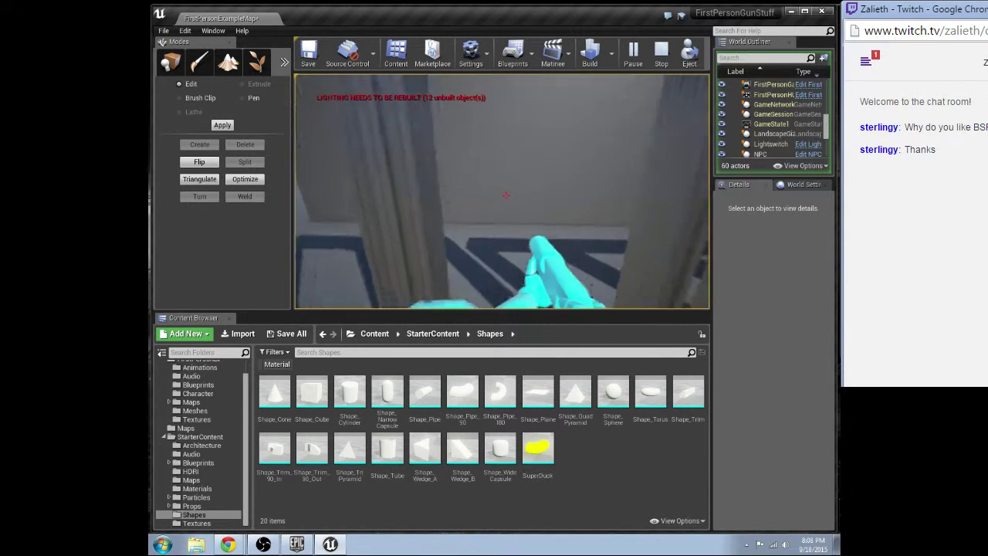
{"action": "key", "text": "s"}
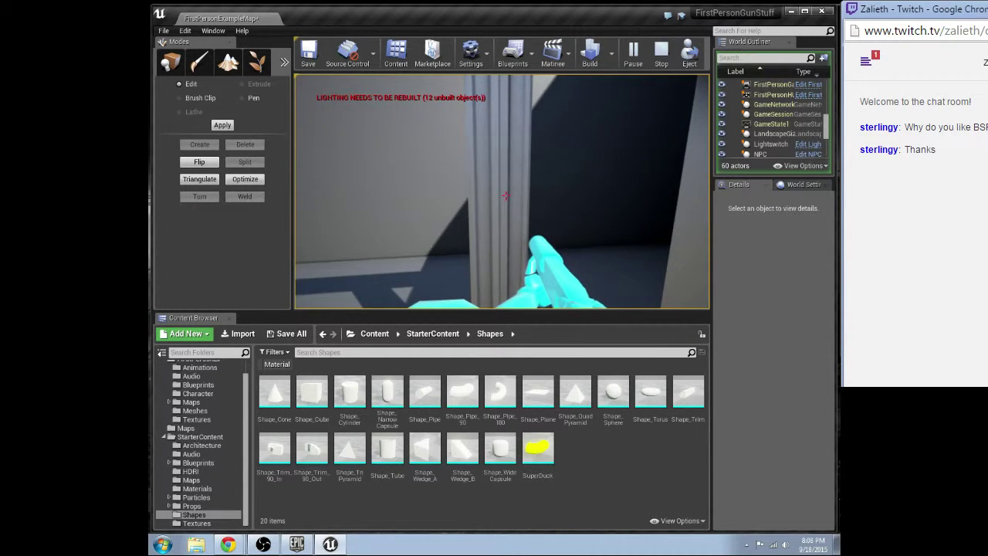
- Walk past the door frames to the shaped opening in the wall and end the play test
{"action": "key", "text": "w"}
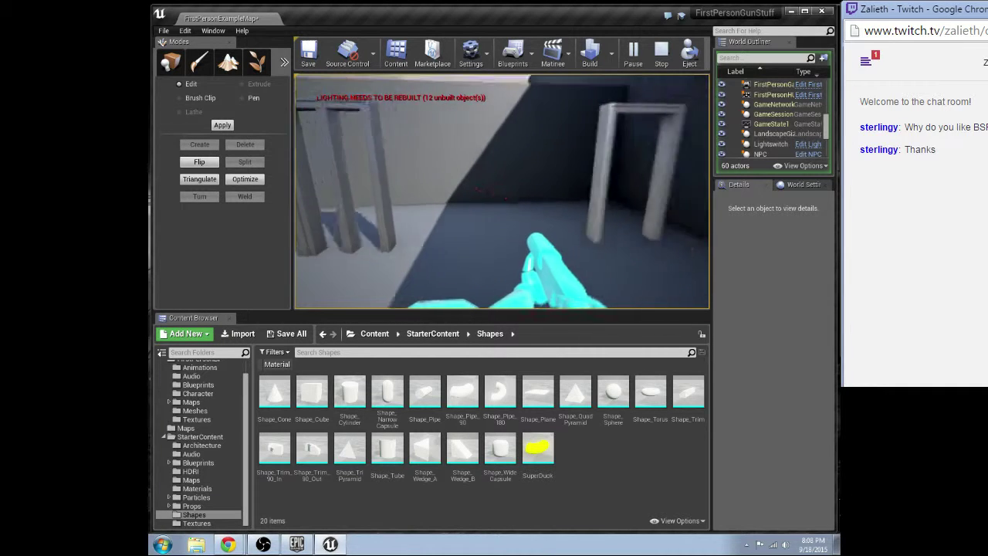
{"action": "key", "text": "d"}
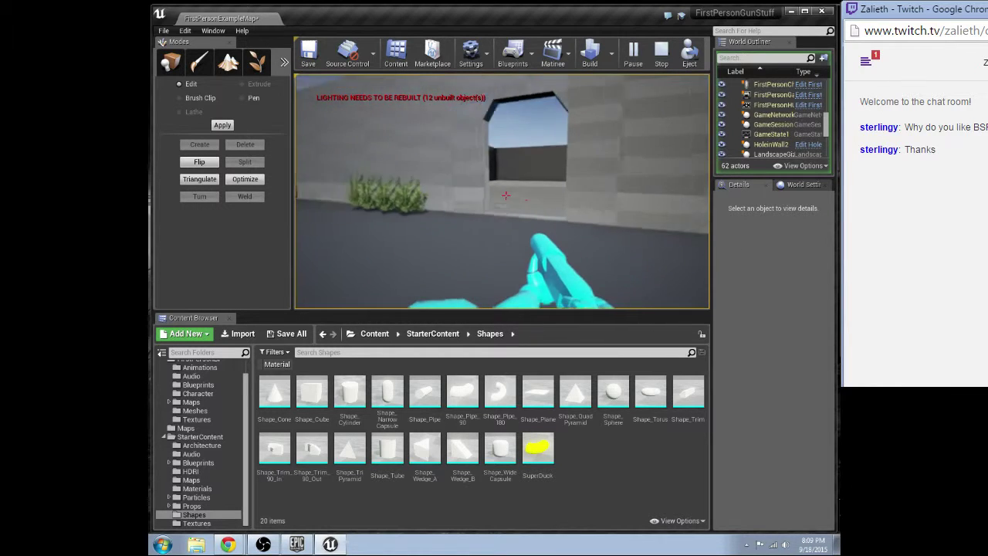
{"action": "key", "text": "w"}
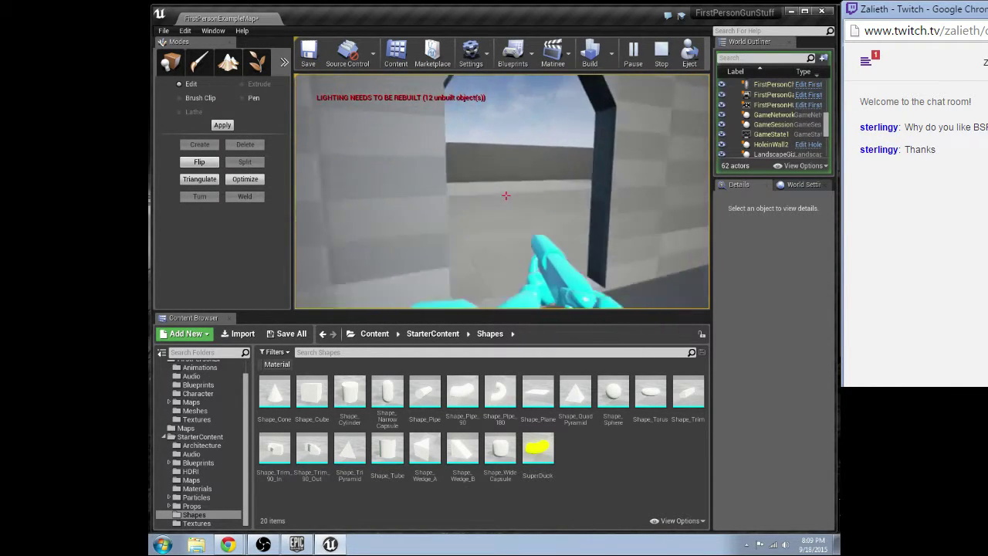
{"action": "key", "text": "Escape"}
- Open the FirstPersonCharacter blueprint from the FirstPersonBP Blueprints folder and locate the Ricochet group in its event graph
{"action": "right_click_drag", "start_coordinate": [502, 193], "coordinate": [555, 204]}
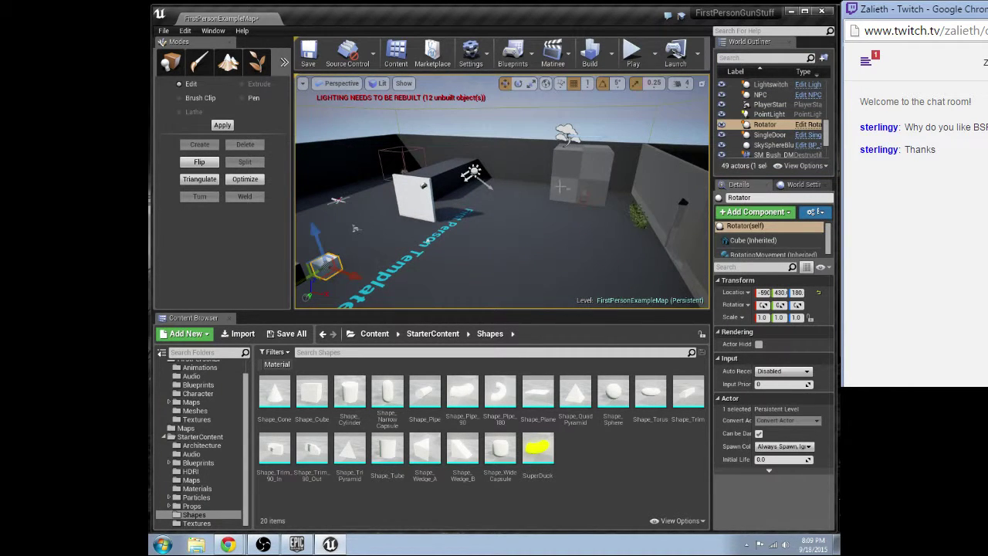
{"action": "right_click_drag", "start_coordinate": [536, 169], "coordinate": [571, 163]}
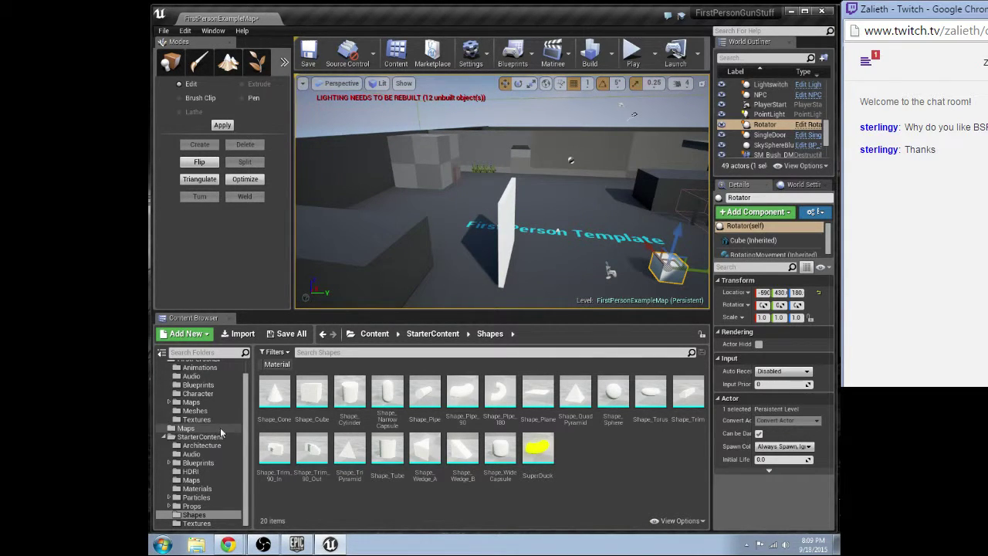
{"action": "scroll", "coordinate": [208, 417], "scroll_direction": "up", "scroll_amount": 1}
{"action": "left_click", "coordinate": [209, 402]}
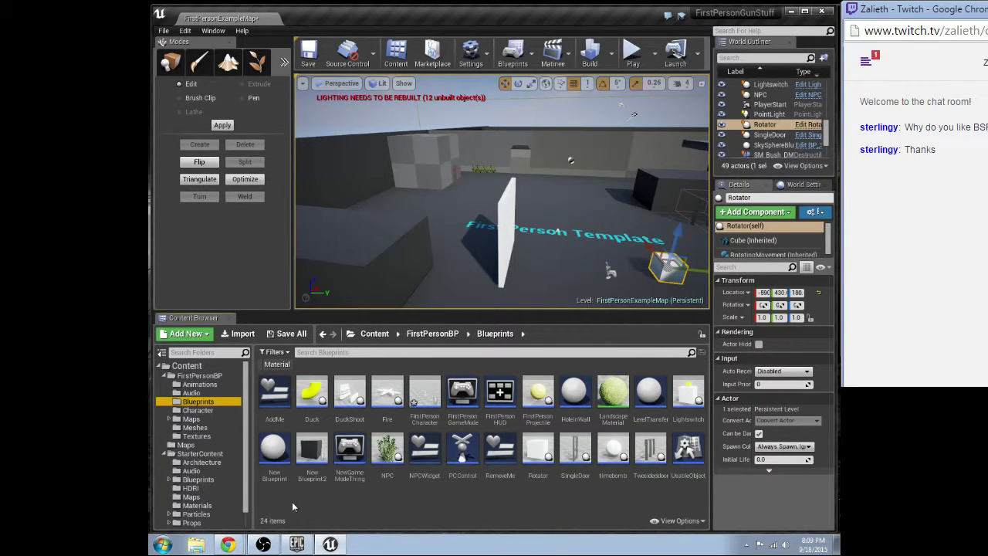
{"action": "mouse_move", "coordinate": [456, 405]}
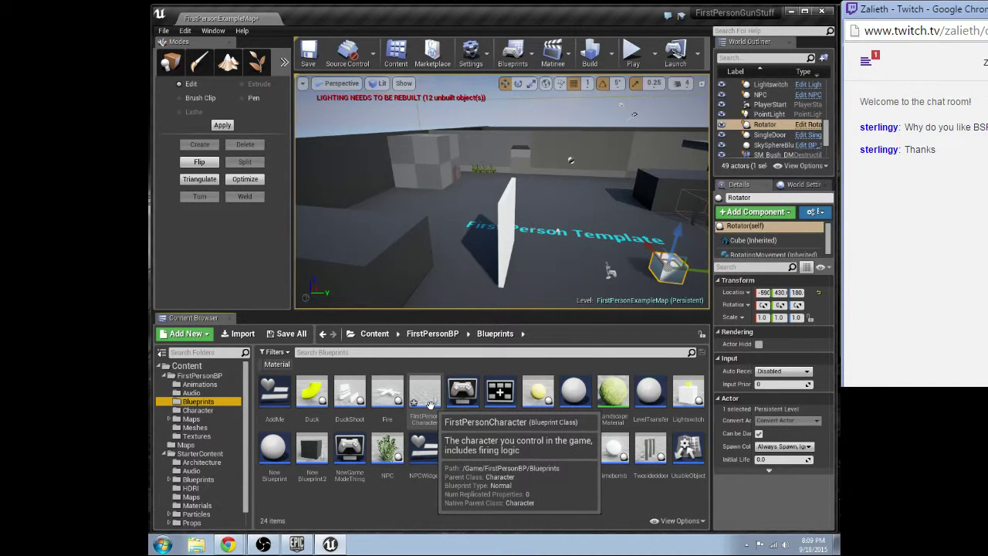
{"action": "double_click", "coordinate": [430, 404]}
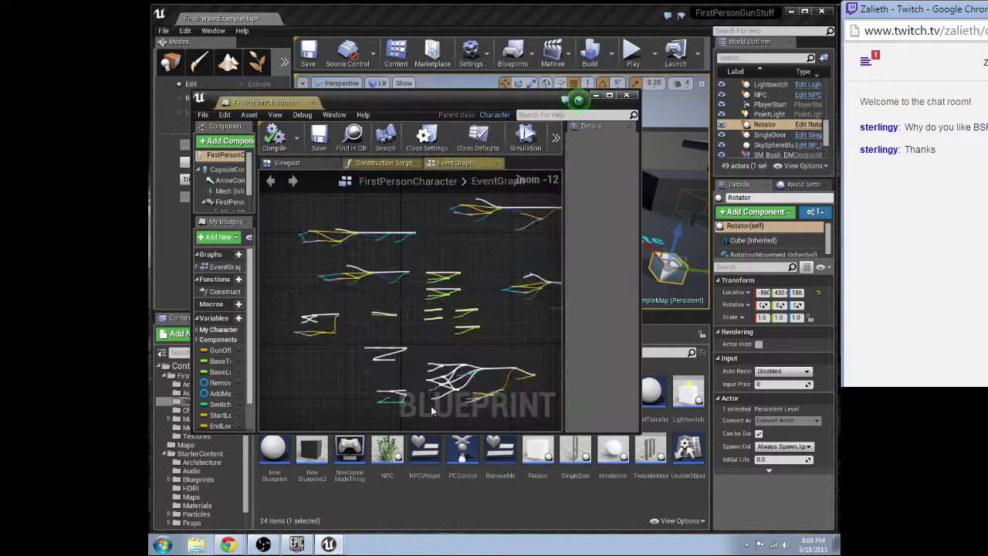
{"action": "right_click_drag", "start_coordinate": [509, 319], "coordinate": [380, 352]}
{"action": "right_click_drag", "start_coordinate": [480, 270], "coordinate": [401, 386]}
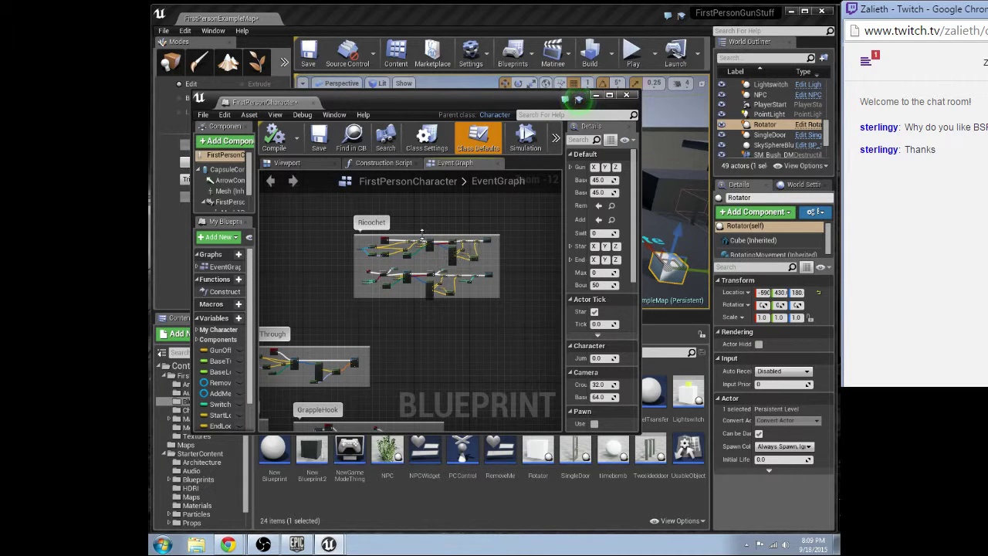
- Move the Ricochet comment group beside the HoleThrough group in the event graph and close the blueprint
{"action": "left_click_drag", "start_coordinate": [417, 240], "coordinate": [443, 352]}
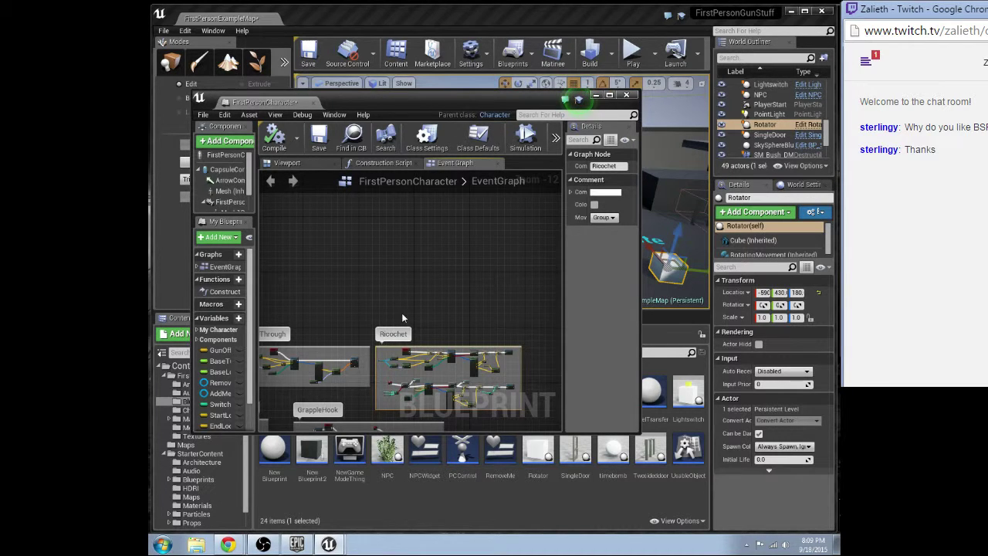
{"action": "right_click_drag", "start_coordinate": [411, 262], "coordinate": [428, 272]}
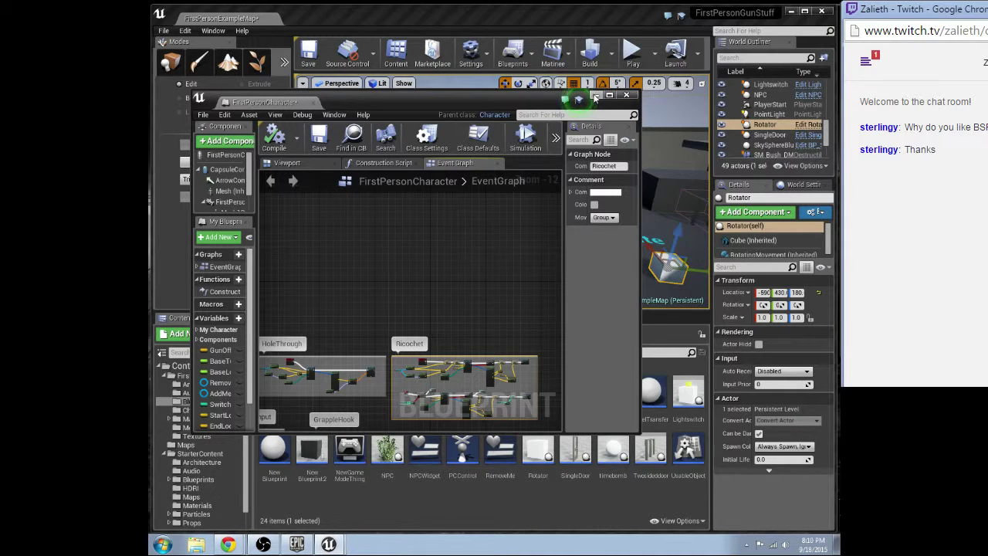
{"action": "right_click_drag", "start_coordinate": [407, 251], "coordinate": [437, 238]}
{"action": "right_click_drag", "start_coordinate": [390, 267], "coordinate": [409, 209]}
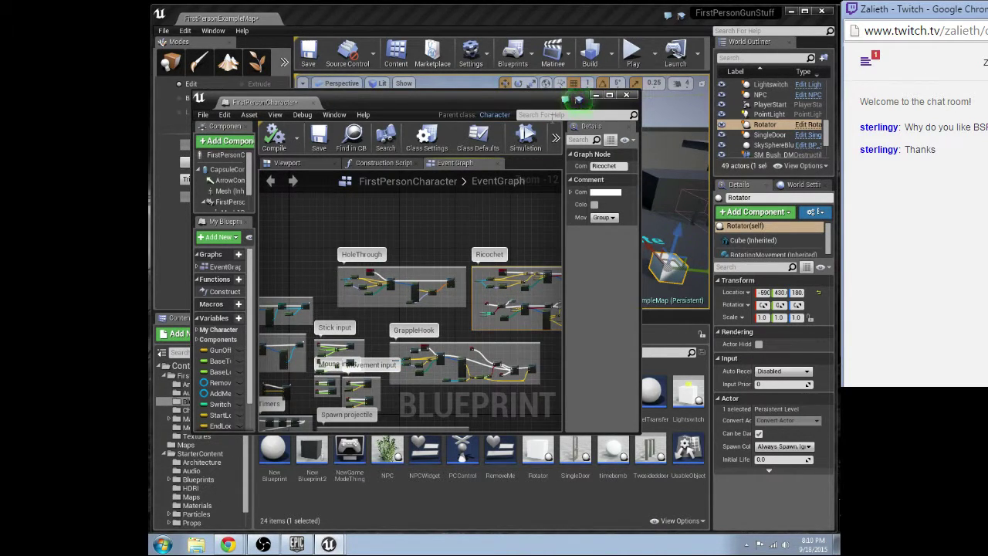
{"action": "left_click", "coordinate": [626, 96]}
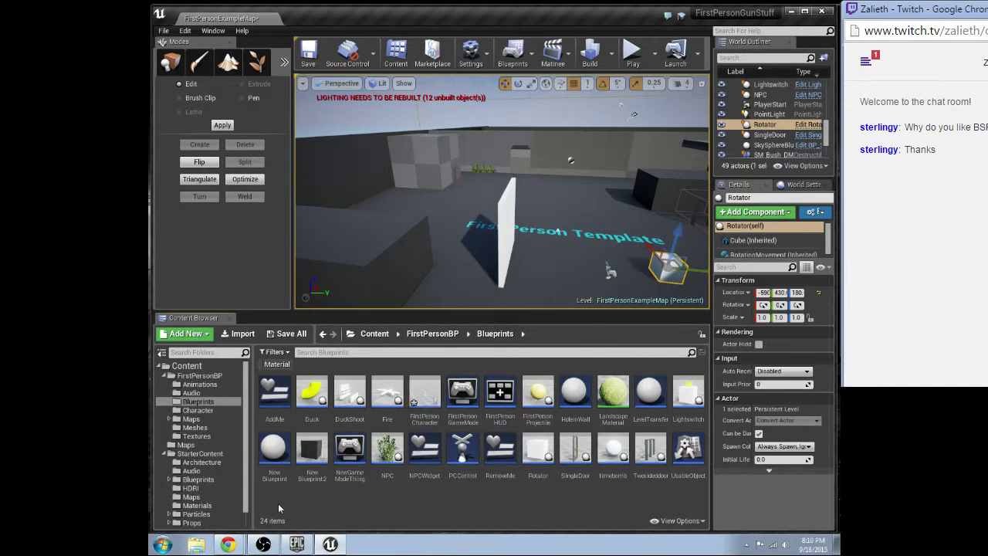
{"action": "right_click", "coordinate": [278, 503]}
{"action": "left_click", "coordinate": [334, 332]}
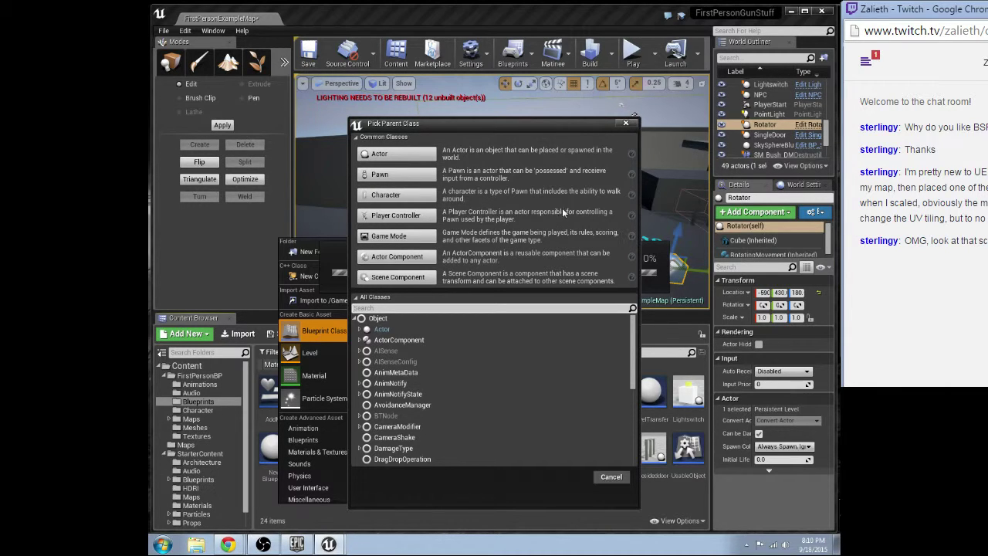
{"action": "left_click", "coordinate": [626, 123]}
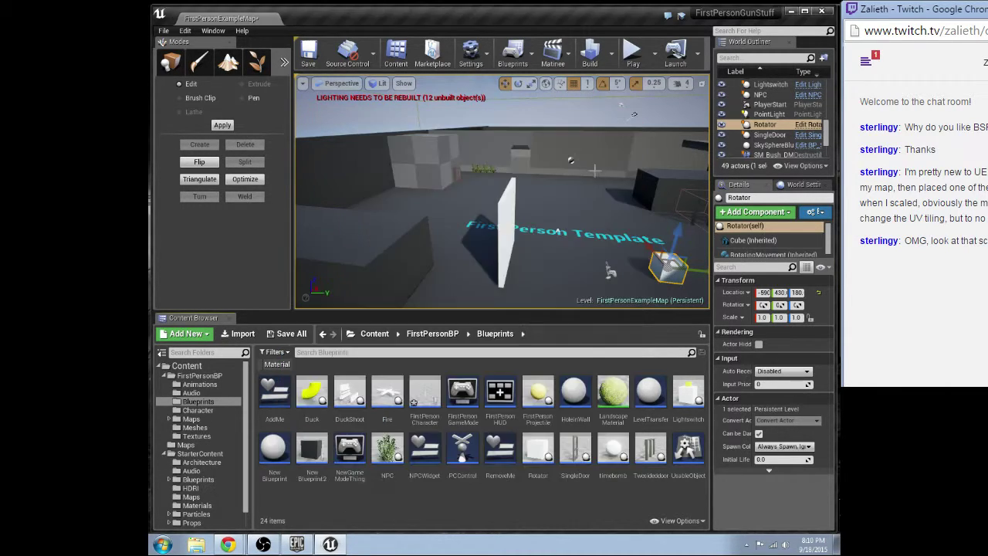
- Reopen the FirstPersonCharacter blueprint, look over the comment groups in its event graph, and close it
{"action": "double_click", "coordinate": [433, 381]}
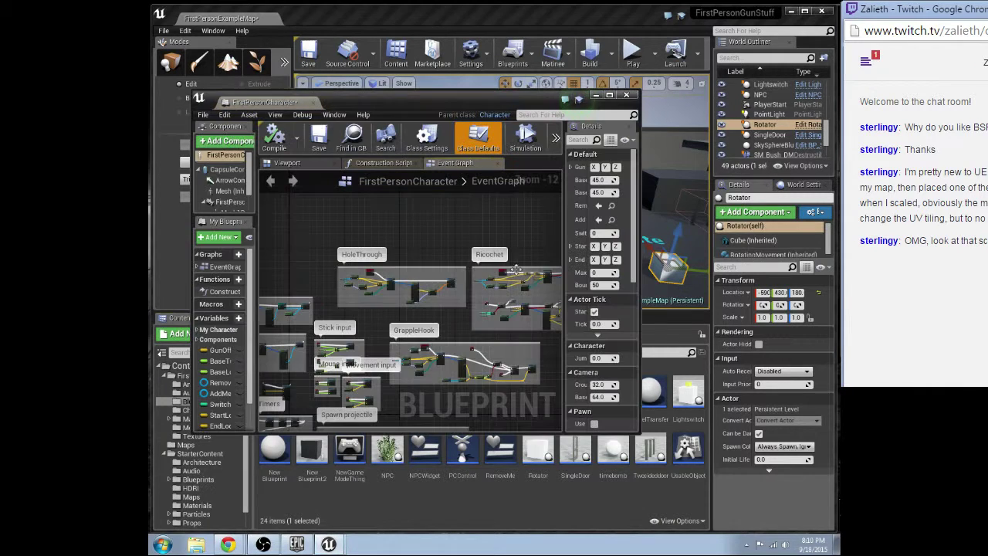
{"action": "right_click_drag", "start_coordinate": [466, 282], "coordinate": [430, 291]}
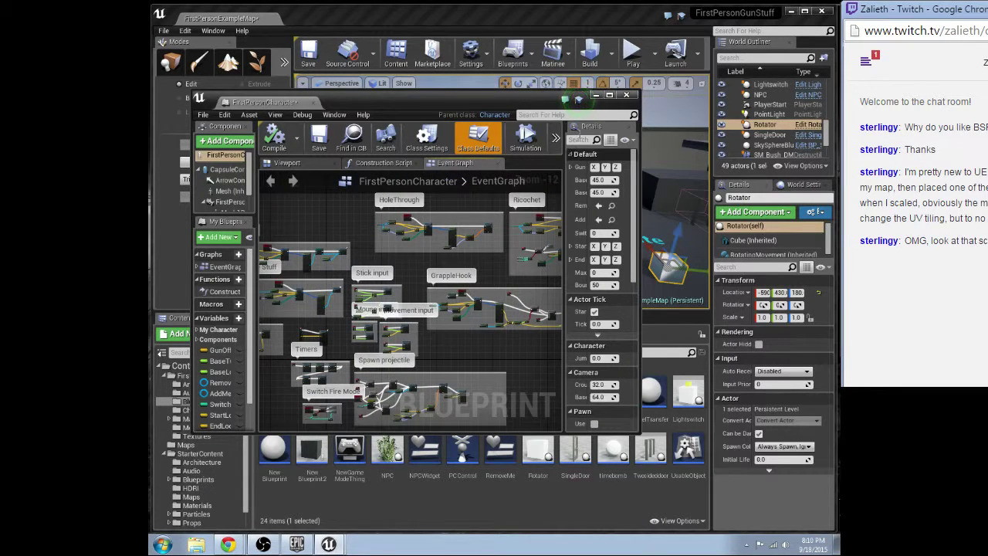
{"action": "left_click", "coordinate": [626, 94]}
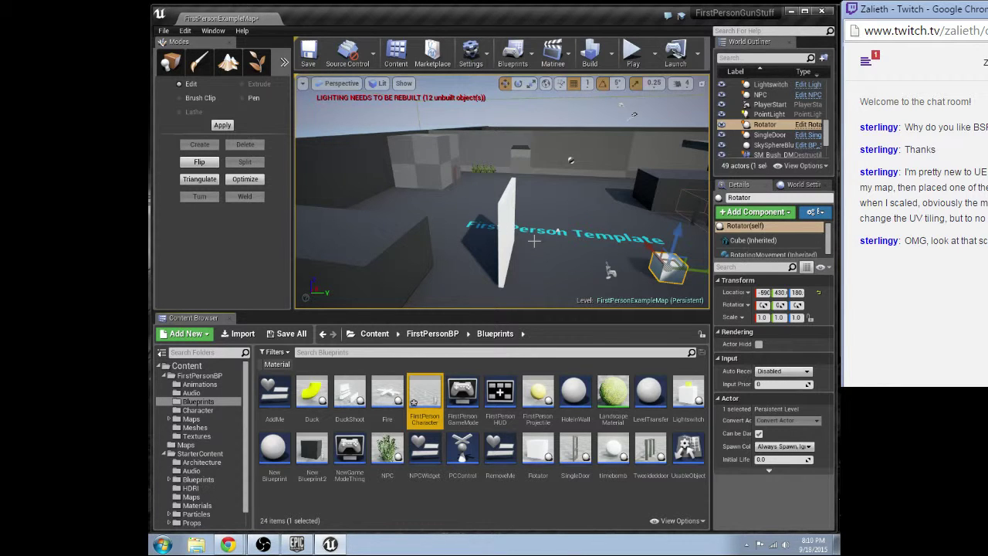
- Create a new material named UVScalingMat in the StarterContent Materials folder
{"action": "left_click", "coordinate": [194, 427]}
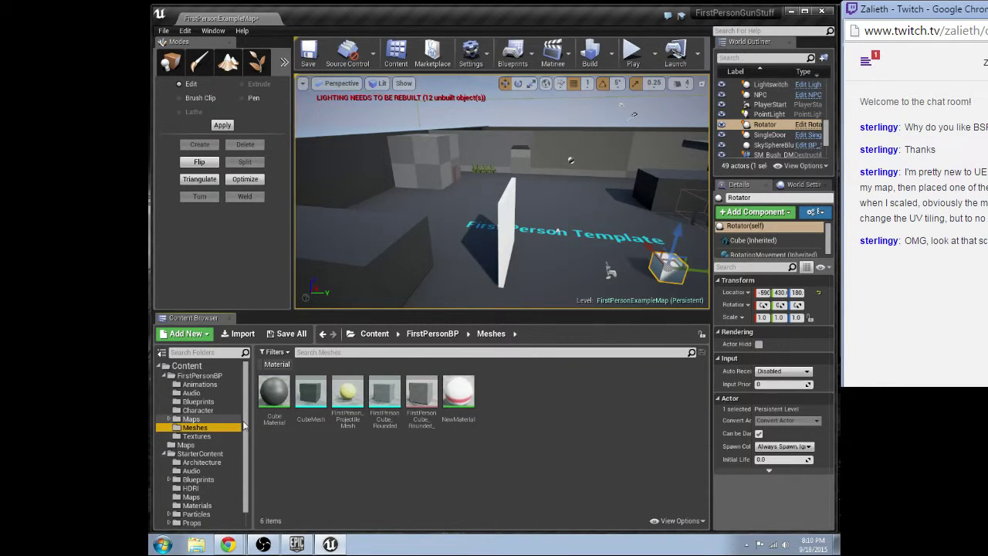
{"action": "scroll", "coordinate": [201, 494], "scroll_direction": "down", "scroll_amount": 1}
{"action": "left_click", "coordinate": [194, 514]}
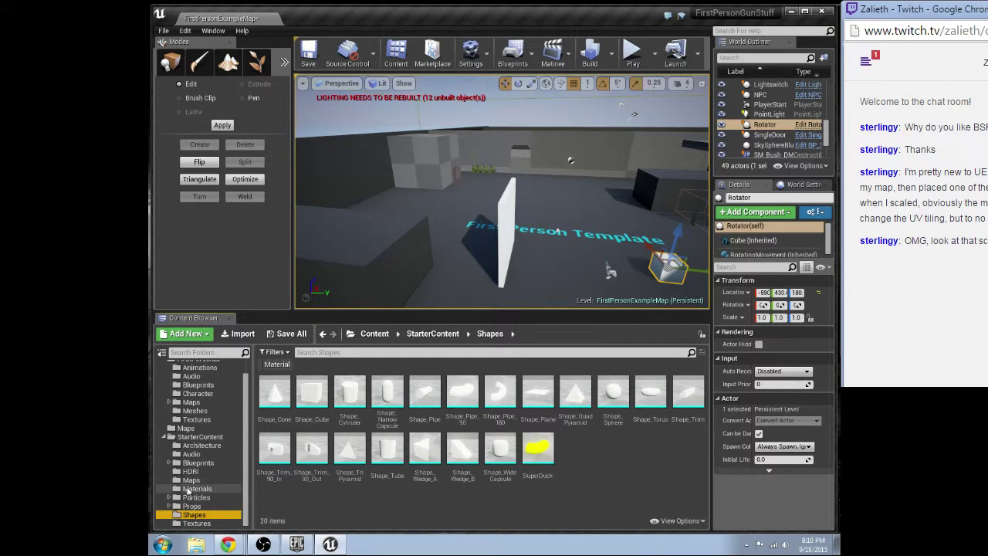
{"action": "left_click", "coordinate": [193, 489]}
{"action": "scroll", "coordinate": [569, 464], "scroll_direction": "down", "scroll_amount": 3}
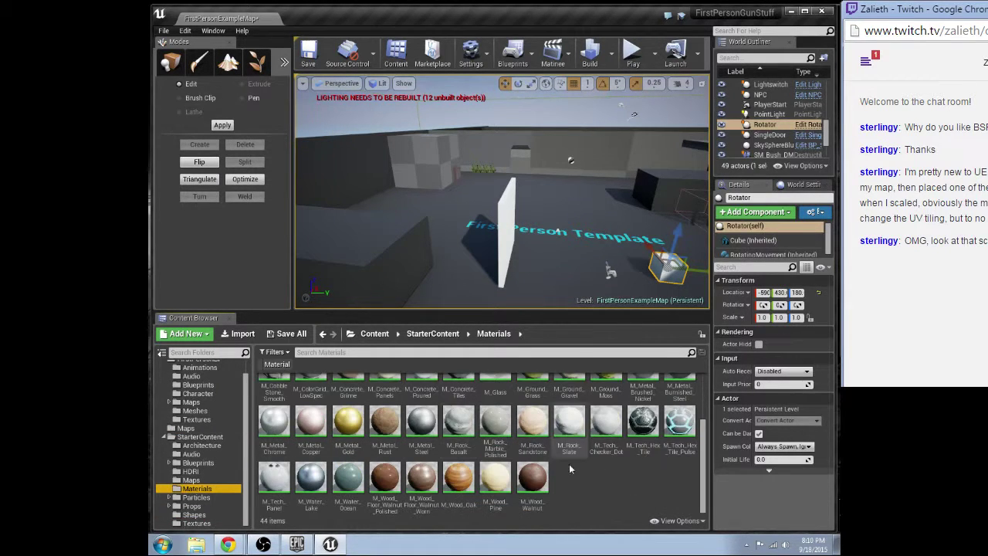
{"action": "right_click", "coordinate": [571, 475]}
{"action": "left_click", "coordinate": [607, 347]}
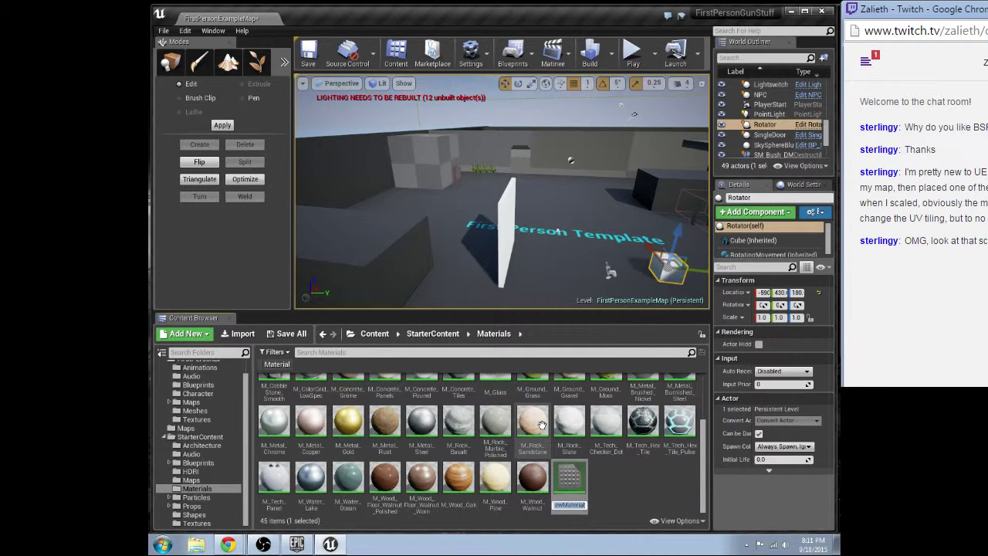
{"action": "type", "text": "UVScalingMat"}
{"action": "key", "text": "Return"}
- Open the FirstPersonBP Meshes folder in the Content Browser
{"action": "mouse_move", "coordinate": [467, 216]}
{"action": "right_mouse_down"}
{"action": "mouse_move", "coordinate": [468, 185]}
{"action": "mouse_move", "coordinate": [468, 212]}
{"action": "right_mouse_up"}
{"action": "key", "text": "w"}
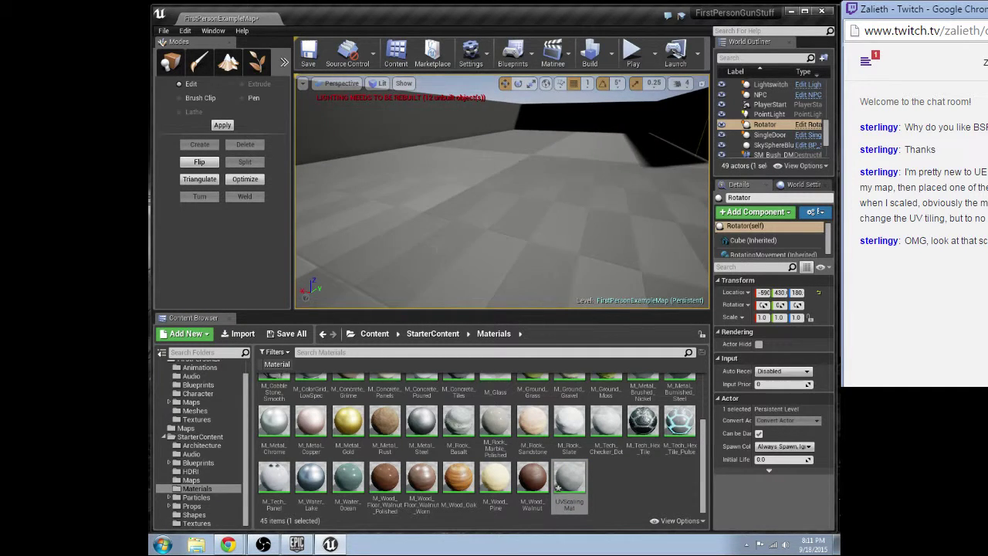
{"action": "left_click", "coordinate": [195, 411]}
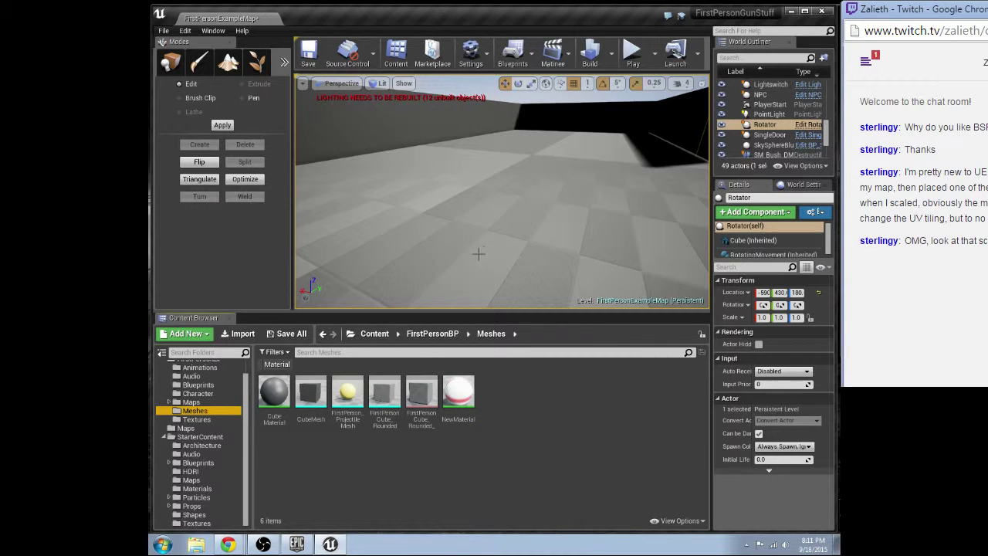
- Enlarge the LightmassImportanceVolume from a uniform scale of 2.25 upward as needed so that it surrounds the extended arena
{"action": "mouse_move", "coordinate": [526, 198]}
{"action": "right_mouse_down"}
{"action": "mouse_move", "coordinate": [534, 170]}
{"action": "mouse_move", "coordinate": [574, 168]}
{"action": "mouse_move", "coordinate": [467, 165]}
{"action": "mouse_move", "coordinate": [482, 185]}
{"action": "mouse_move", "coordinate": [502, 172]}
{"action": "mouse_move", "coordinate": [518, 196]}
{"action": "right_mouse_up"}
{"action": "left_click", "coordinate": [430, 208]}
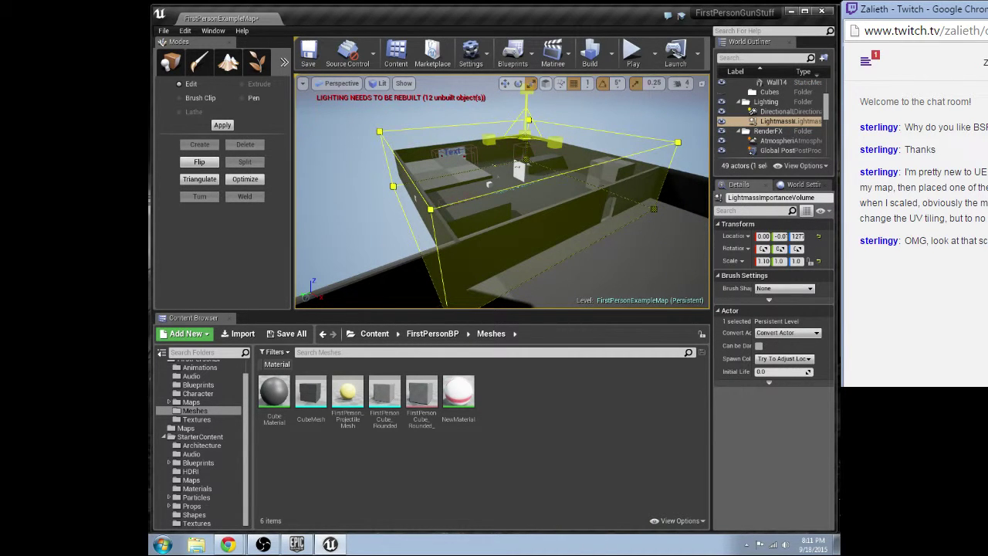
{"action": "left_click_drag", "start_coordinate": [526, 137], "coordinate": [563, 117]}
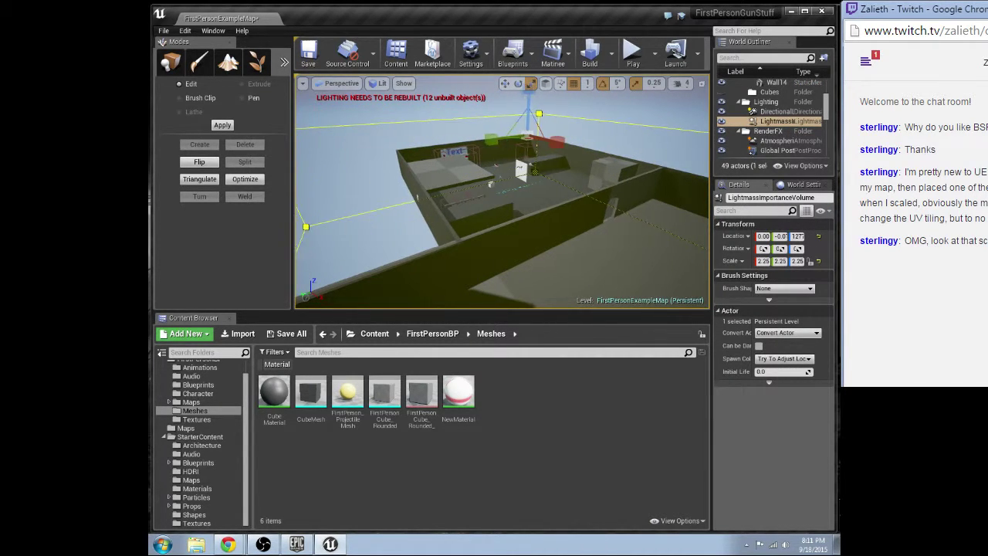
{"action": "right_click_drag", "start_coordinate": [561, 119], "coordinate": [478, 176]}
{"action": "mouse_move", "coordinate": [589, 203]}
{"action": "left_mouse_down"}
{"action": "mouse_move", "coordinate": [544, 227]}
{"action": "mouse_move", "coordinate": [576, 212]}
{"action": "left_mouse_up"}
{"action": "left_click_drag", "start_coordinate": [591, 165], "coordinate": [577, 154]}
- Place a CubeMesh on the floor of the extended arena area
{"action": "mouse_move", "coordinate": [578, 153]}
{"action": "right_mouse_down"}
{"action": "mouse_move", "coordinate": [672, 97]}
{"action": "mouse_move", "coordinate": [497, 96]}
{"action": "right_mouse_up"}
{"action": "key", "text": "w"}
{"action": "left_click", "coordinate": [493, 251]}
{"action": "mouse_move", "coordinate": [470, 240]}
{"action": "right_mouse_down"}
{"action": "mouse_move", "coordinate": [378, 241]}
{"action": "mouse_move", "coordinate": [396, 237]}
{"action": "mouse_move", "coordinate": [347, 249]}
{"action": "mouse_move", "coordinate": [270, 235]}
{"action": "mouse_move", "coordinate": [433, 251]}
{"action": "mouse_move", "coordinate": [471, 241]}
{"action": "right_mouse_up"}
{"action": "key", "text": "w"}
{"action": "left_click_drag", "start_coordinate": [310, 390], "coordinate": [422, 202]}
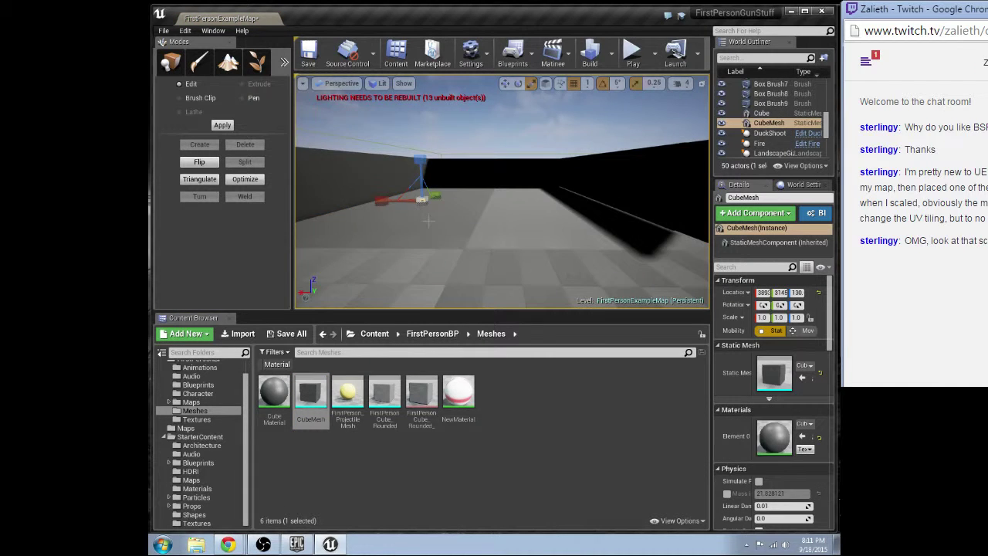
{"action": "key", "text": "w"}
{"action": "mouse_move", "coordinate": [428, 219]}
{"action": "right_mouse_down"}
{"action": "mouse_move", "coordinate": [389, 219]}
{"action": "mouse_move", "coordinate": [413, 224]}
{"action": "right_mouse_up"}
- Delete the CubeMesh placed on the extended arena floor
{"action": "left_click", "coordinate": [442, 225]}
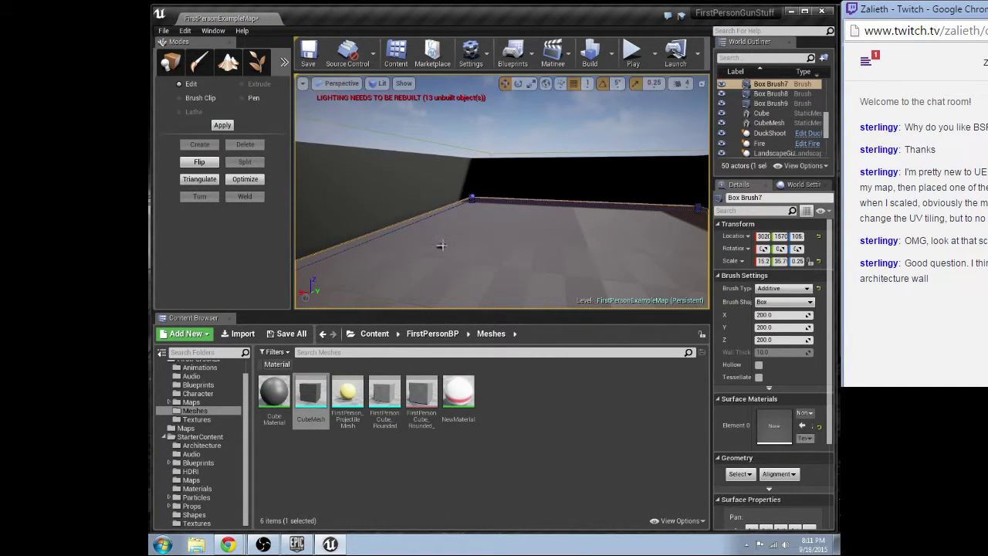
{"action": "left_click", "coordinate": [441, 246]}
{"action": "key", "text": "w"}
{"action": "right_click_drag", "start_coordinate": [442, 248], "coordinate": [432, 277]}
{"action": "left_click", "coordinate": [409, 235]}
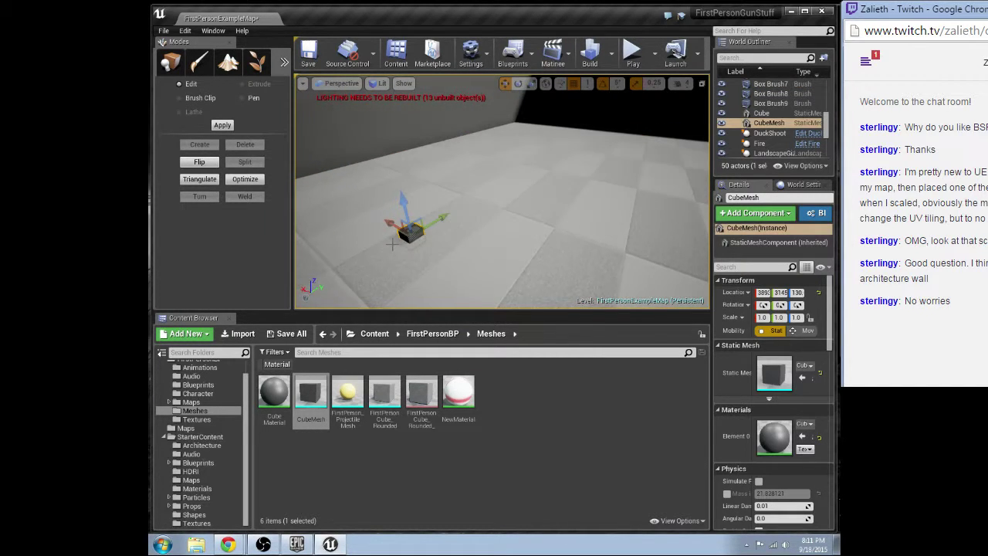
{"action": "key", "text": "Delete"}
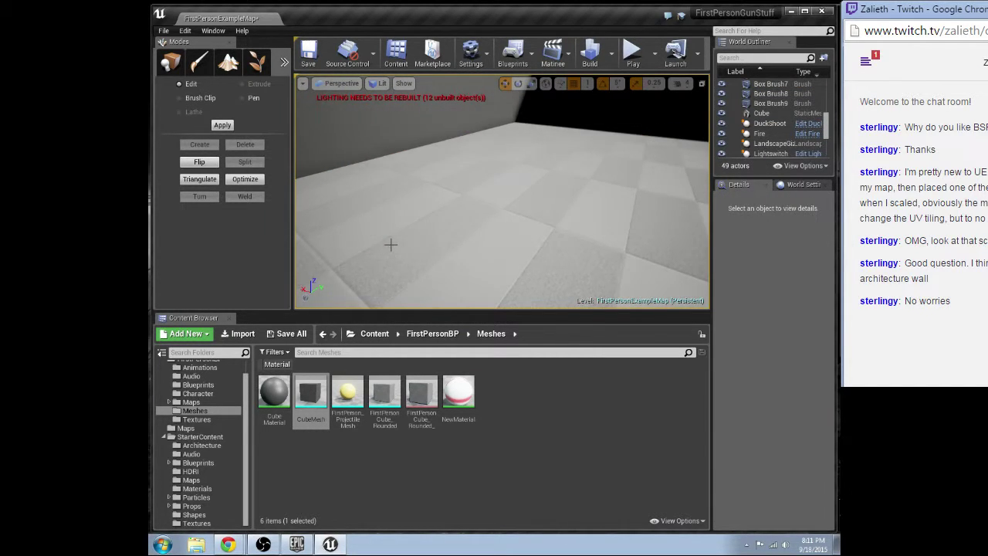
- Place a Wall_400x300 mesh from the StarterContent Architecture folder on the extended arena floor
{"action": "left_click", "coordinate": [194, 513]}
{"action": "left_click", "coordinate": [201, 445]}
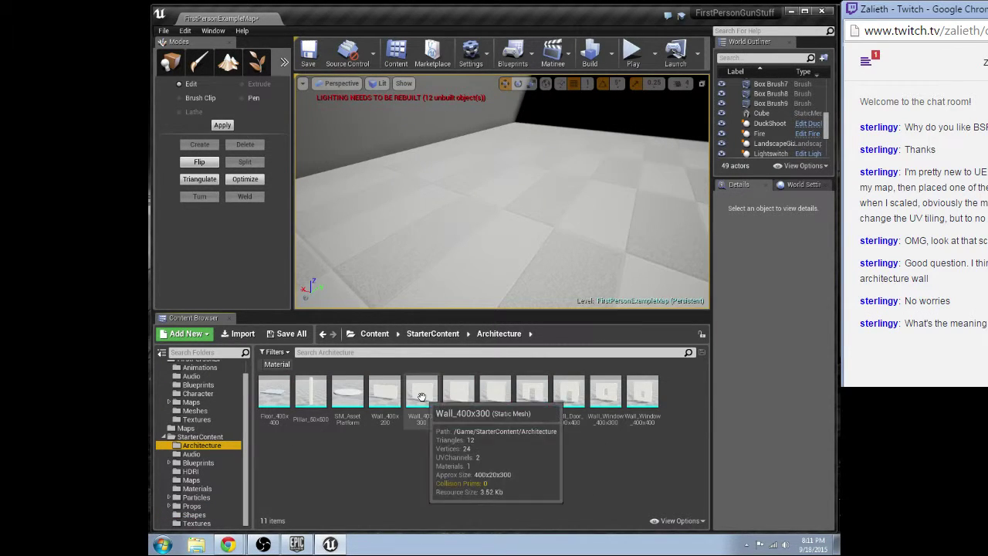
{"action": "left_click_drag", "start_coordinate": [421, 395], "coordinate": [592, 272]}
{"action": "right_click_drag", "start_coordinate": [593, 272], "coordinate": [558, 270]}
- Rotate the Wall_400x300 about its vertical axis and switch to the scale tool
{"action": "key", "text": "e"}
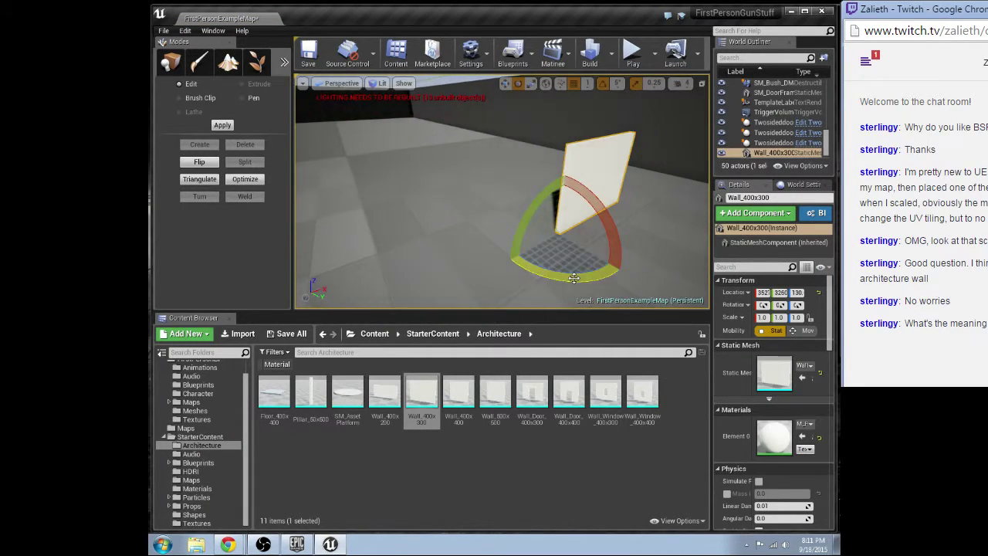
{"action": "left_click_drag", "start_coordinate": [569, 278], "coordinate": [510, 274]}
{"action": "right_click_drag", "start_coordinate": [569, 276], "coordinate": [610, 270]}
{"action": "key", "text": "w"}
{"action": "key", "text": "e"}
{"action": "key", "text": "r"}
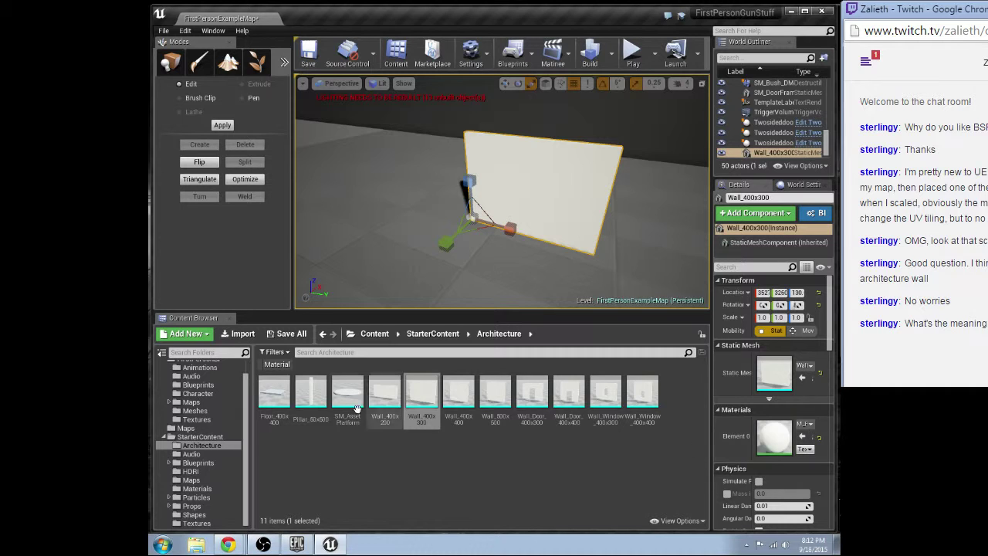
- Open UVScalingMat from the StarterContent Materials folder and add a Texture Sample node beside the material's main node
{"action": "left_click", "coordinate": [197, 488]}
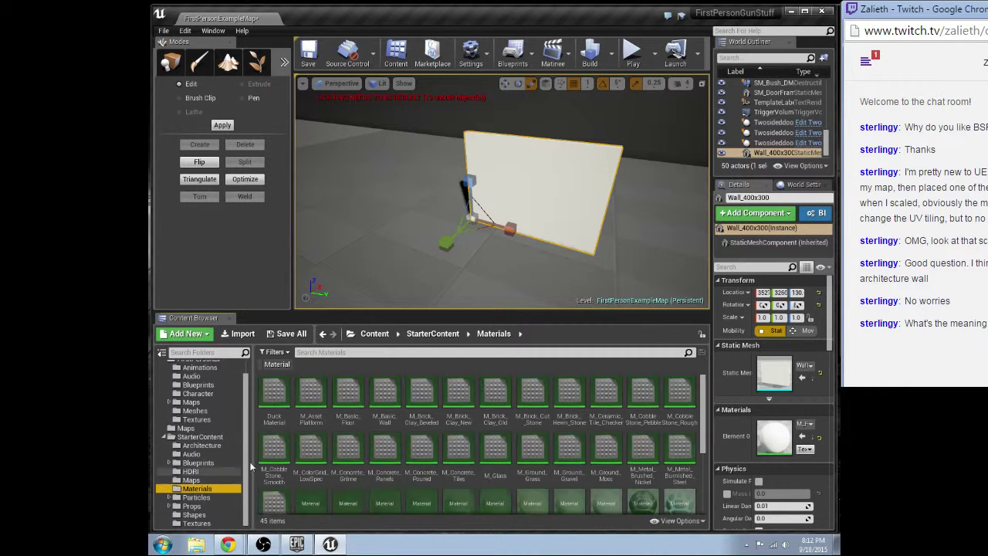
{"action": "scroll", "coordinate": [571, 463], "scroll_direction": "down", "scroll_amount": 5}
{"action": "double_click", "coordinate": [570, 483]}
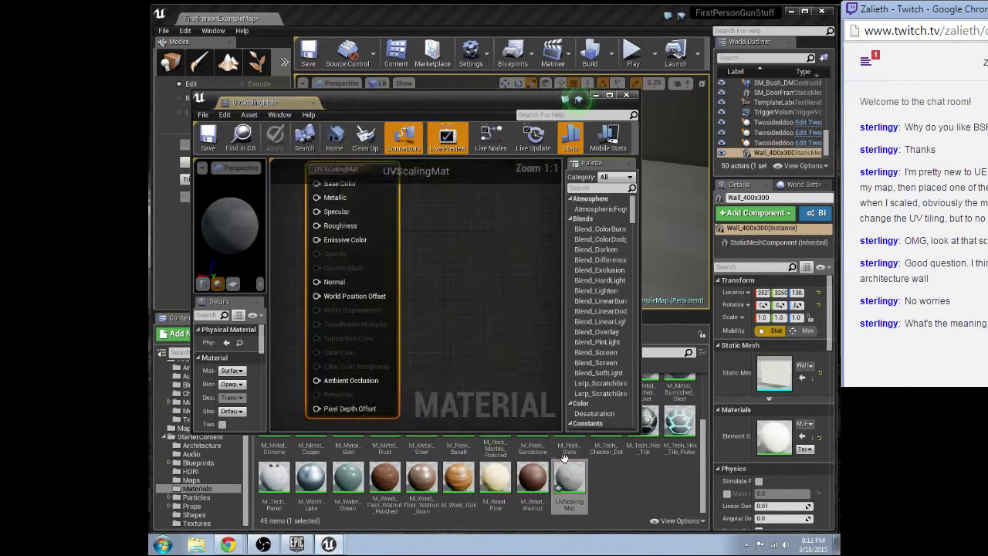
{"action": "key", "text": "t"}
{"action": "left_click", "coordinate": [325, 270]}
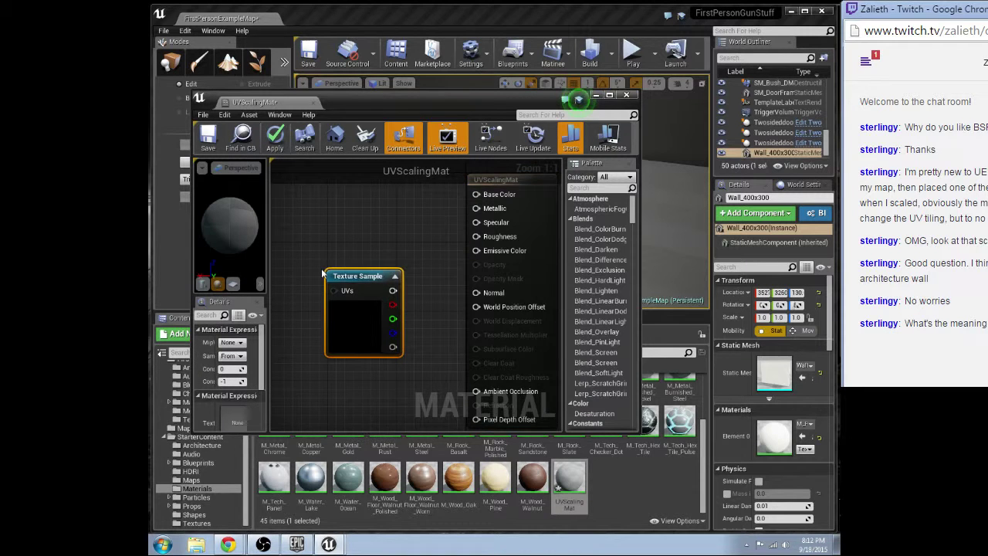
{"action": "right_click_drag", "start_coordinate": [325, 270], "coordinate": [378, 293]}
{"action": "left_click_drag", "start_coordinate": [419, 344], "coordinate": [344, 248]}
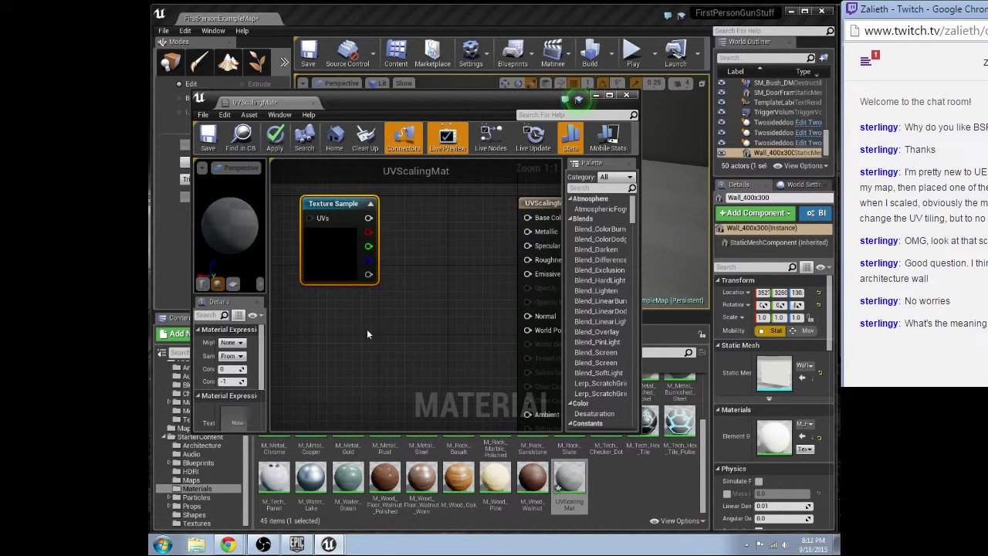
- Assign T_Brick_Clay_Old_D to the Texture Sample, inspect the texture in its own editor, and close that editor
{"action": "left_click_drag", "start_coordinate": [269, 402], "coordinate": [306, 402]}
{"action": "left_click", "coordinate": [276, 416]}
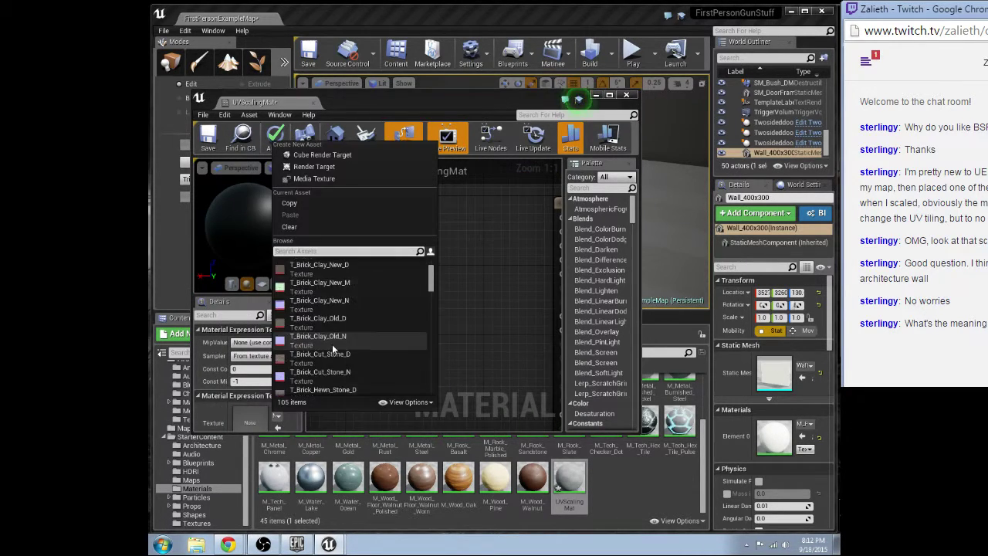
{"action": "left_click", "coordinate": [344, 319]}
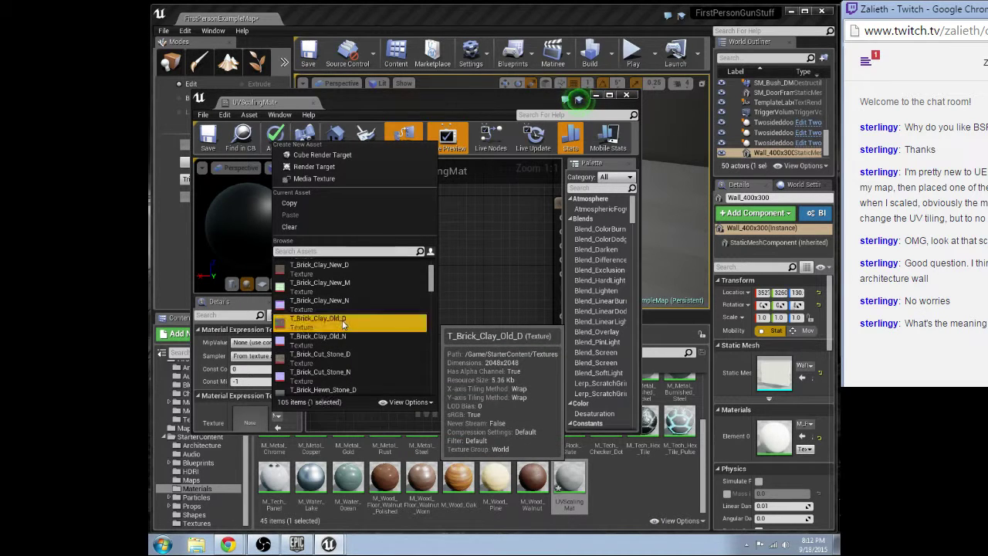
{"action": "double_click", "coordinate": [251, 418]}
{"action": "scroll", "coordinate": [367, 308], "scroll_direction": "up", "scroll_amount": 4}
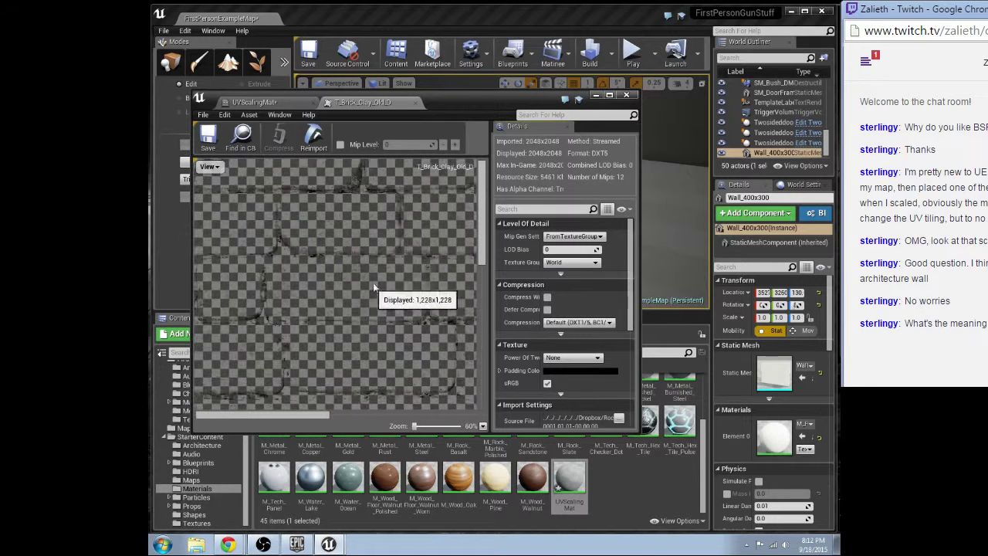
{"action": "left_click", "coordinate": [416, 103]}
- Connect the brick Texture Sample's colour output to the material's Base Color input
{"action": "scroll", "coordinate": [381, 353], "scroll_direction": "down", "scroll_amount": 4}
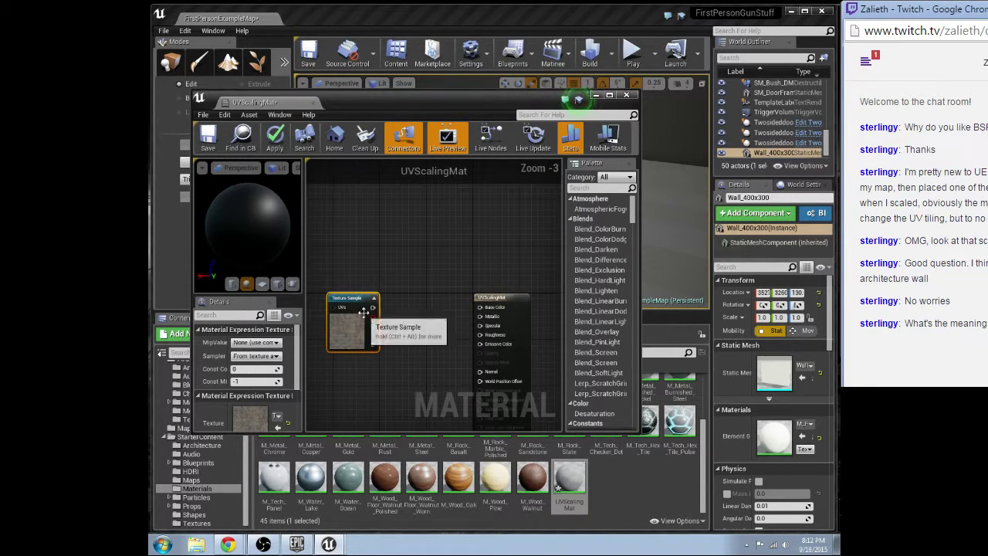
{"action": "left_click_drag", "start_coordinate": [479, 309], "coordinate": [480, 310]}
{"action": "right_click_drag", "start_coordinate": [433, 388], "coordinate": [425, 347]}
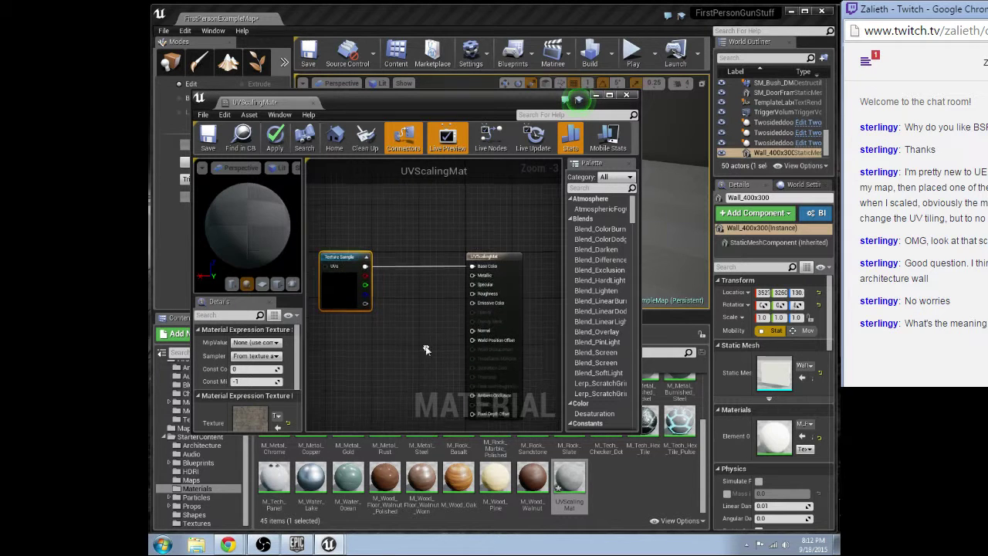
- Add a second Texture Sample below the first one and assign it the T_Brick_Clay_New_N texture
{"action": "key", "text": "t"}
{"action": "left_click", "coordinate": [346, 367]}
{"action": "right_click_drag", "start_coordinate": [358, 381], "coordinate": [381, 359]}
{"action": "left_click_drag", "start_coordinate": [398, 386], "coordinate": [367, 379]}
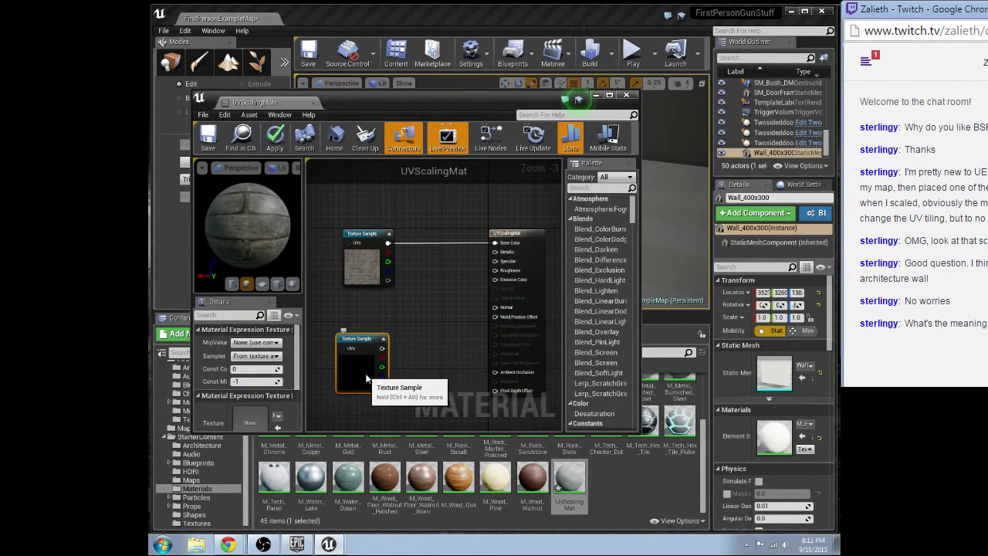
{"action": "left_click", "coordinate": [278, 417]}
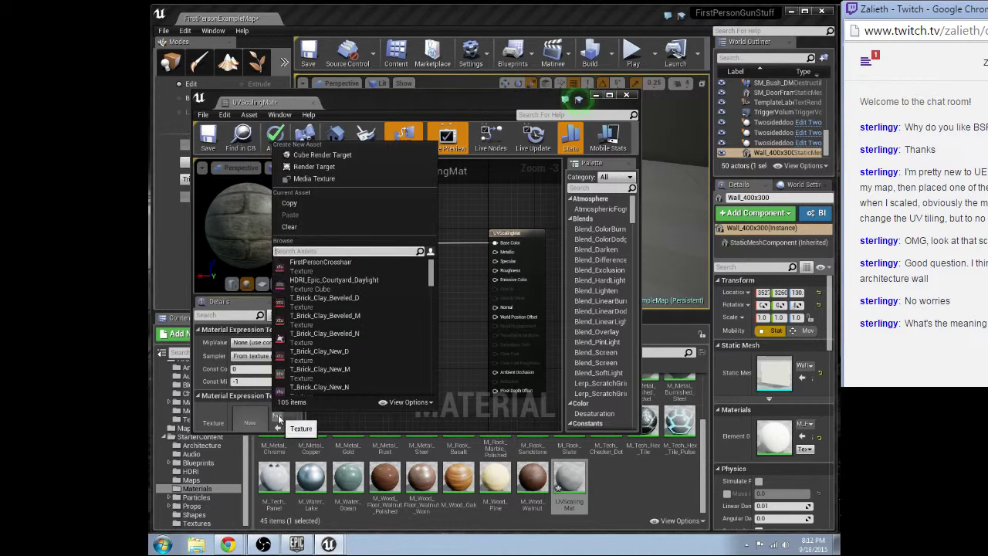
{"action": "left_click", "coordinate": [331, 386]}
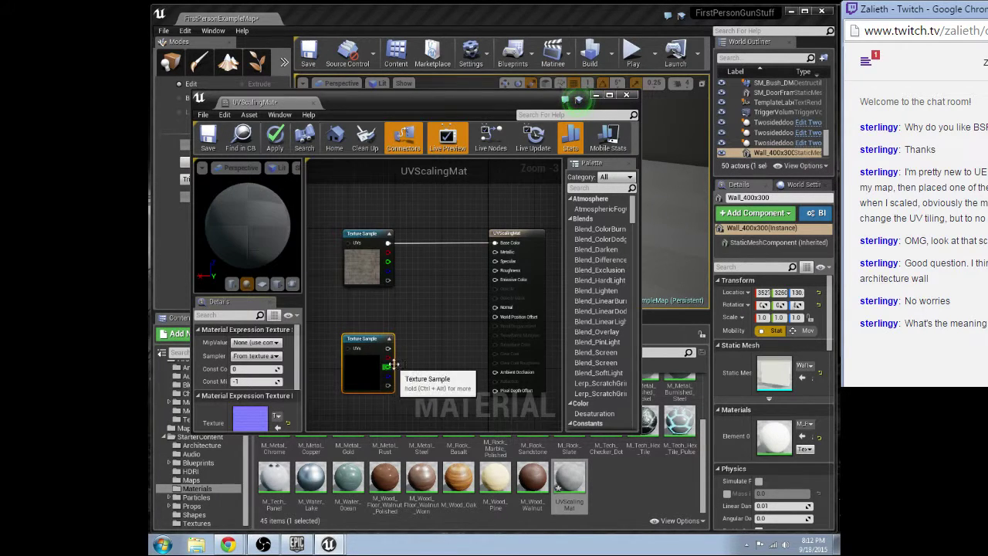
- Connect the second Texture Sample to the material's Normal input and preview the material on a cube
{"action": "left_click_drag", "start_coordinate": [387, 365], "coordinate": [494, 307]}
{"action": "right_click_drag", "start_coordinate": [364, 333], "coordinate": [392, 316]}
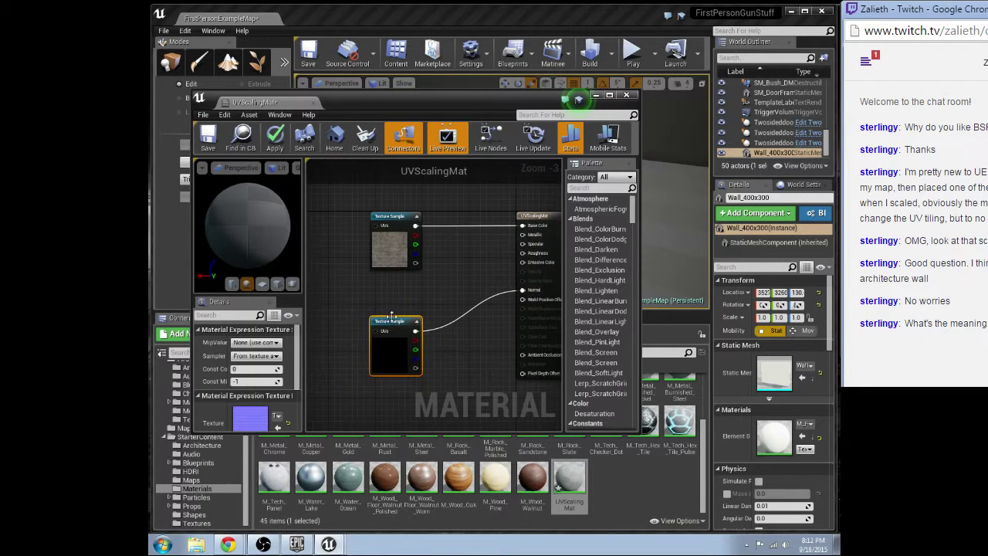
{"action": "scroll", "coordinate": [391, 316], "scroll_direction": "up", "scroll_amount": 2}
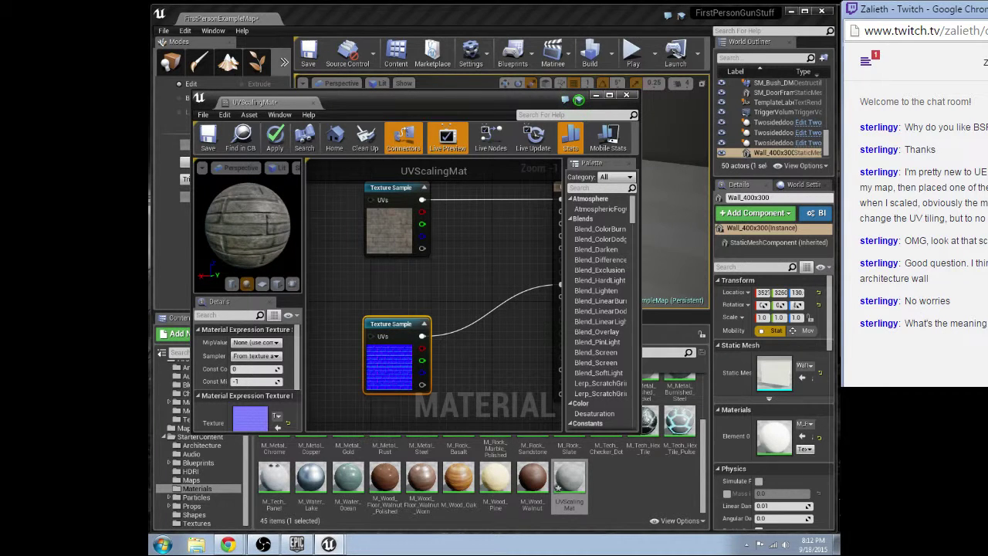
{"action": "left_click_drag", "start_coordinate": [263, 204], "coordinate": [266, 235]}
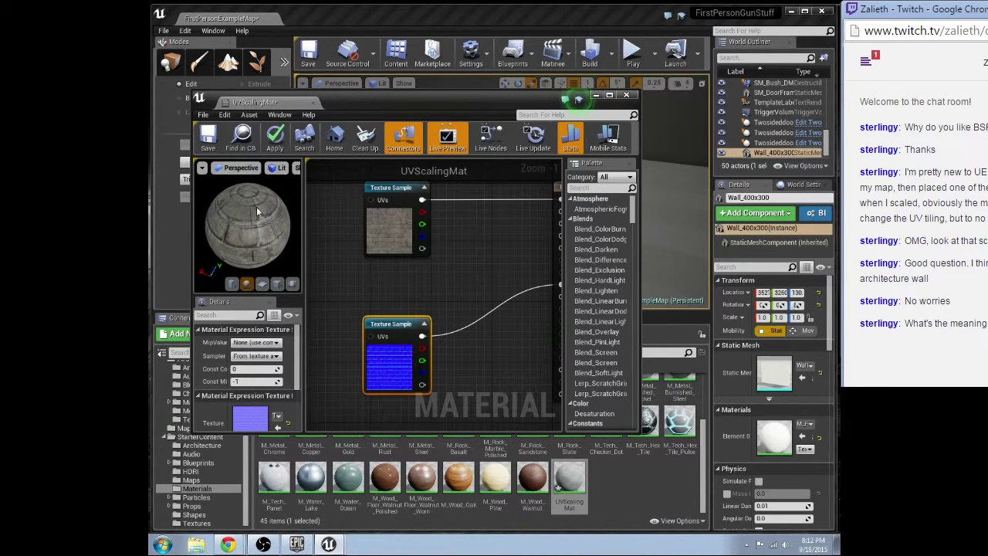
{"action": "left_click", "coordinate": [277, 284]}
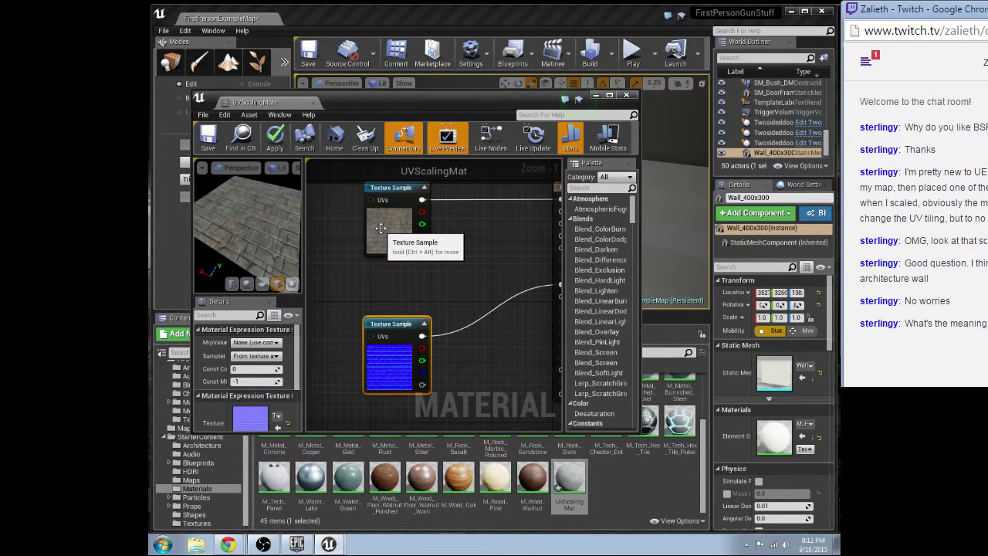
- Change the lower Texture Sample's texture to T_Brick_Clay_Old_N and check the brick surface in the material preview
{"action": "left_click", "coordinate": [276, 416]}
{"action": "left_click", "coordinate": [447, 401]}
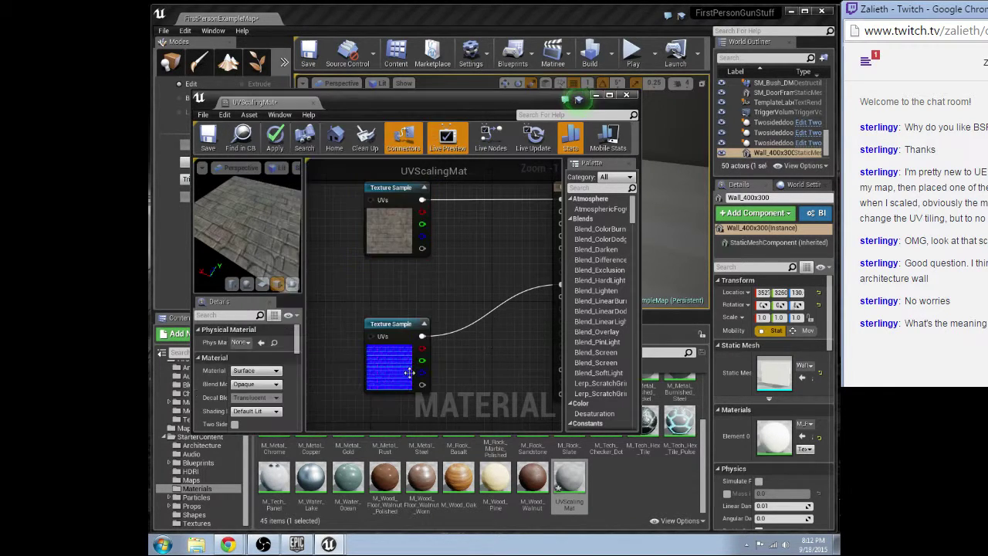
{"action": "left_click", "coordinate": [390, 363]}
{"action": "left_click", "coordinate": [276, 415]}
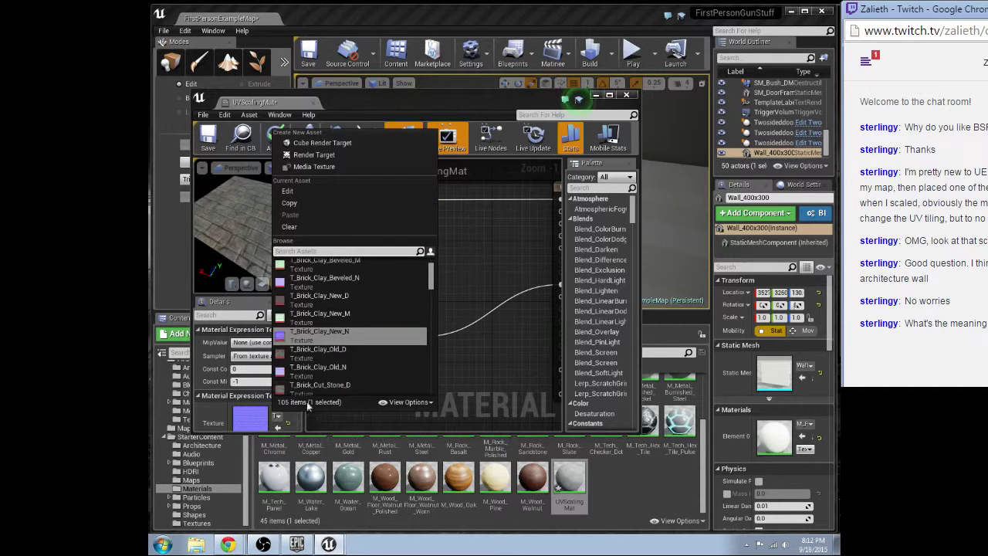
{"action": "left_click", "coordinate": [337, 370]}
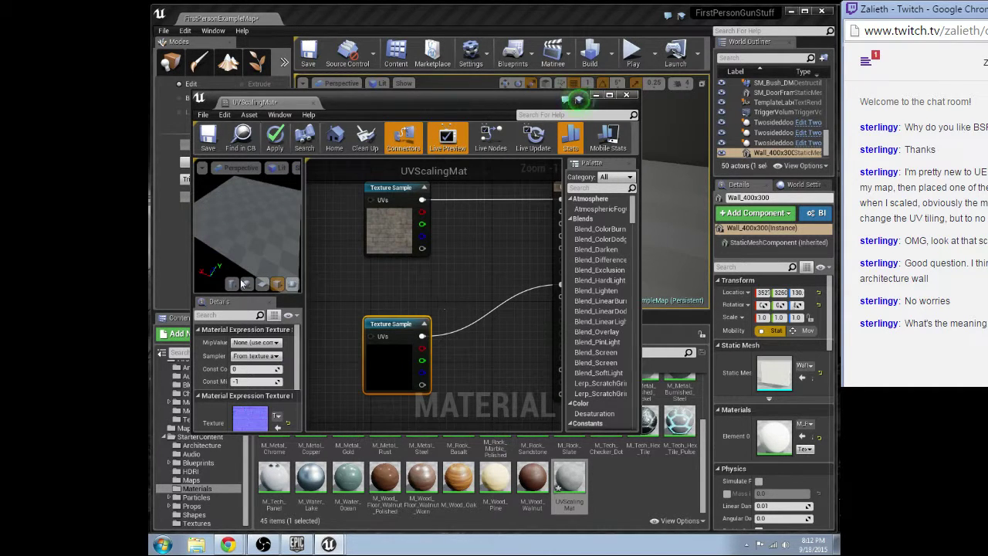
{"action": "mouse_move", "coordinate": [245, 227]}
{"action": "left_mouse_down"}
{"action": "mouse_move", "coordinate": [251, 182]}
{"action": "mouse_move", "coordinate": [223, 193]}
{"action": "mouse_move", "coordinate": [250, 223]}
{"action": "left_mouse_up"}
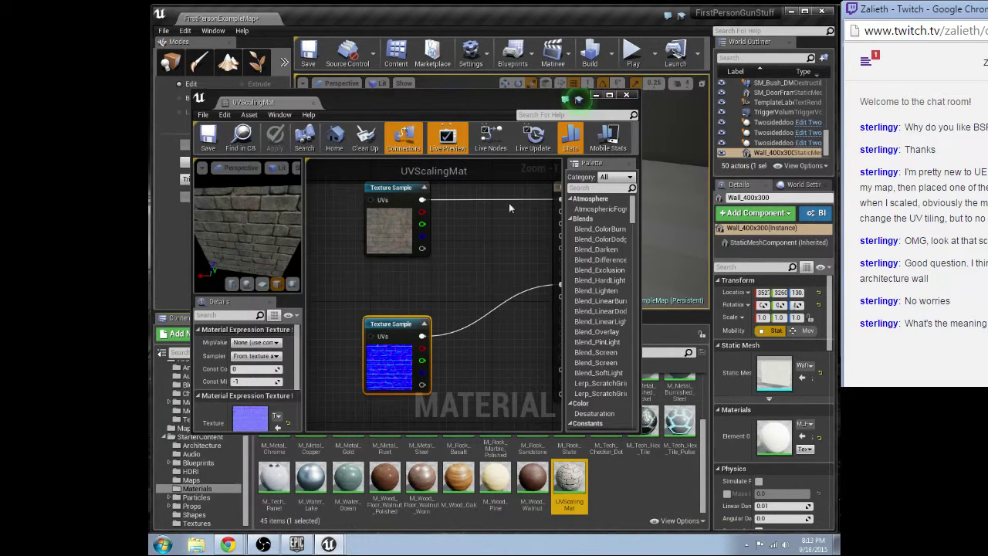
- Add a three-component constant above the Base Color Texture Sample and feed it into input A of a new Add node
{"action": "right_click_drag", "start_coordinate": [508, 203], "coordinate": [413, 306]}
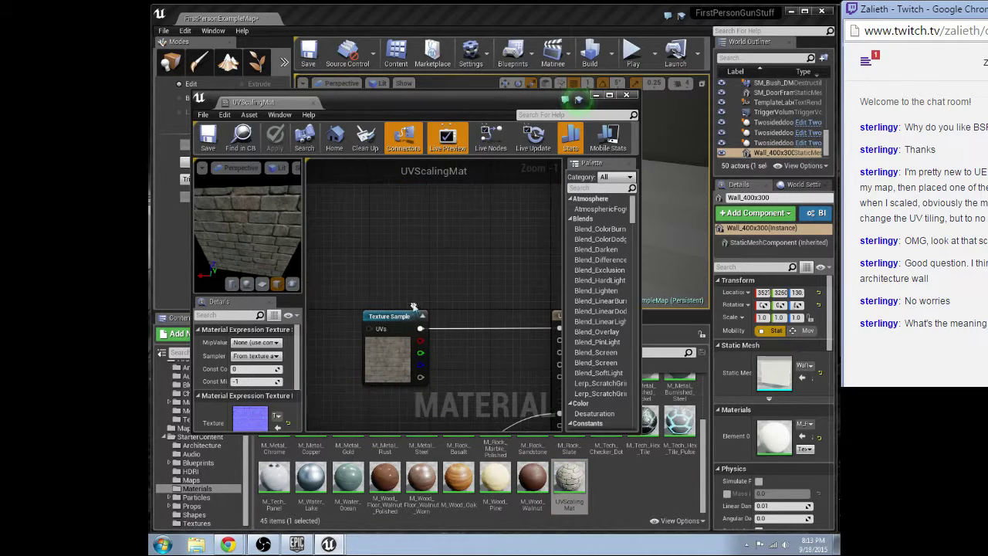
{"action": "key", "text": "3"}
{"action": "left_click", "coordinate": [395, 246]}
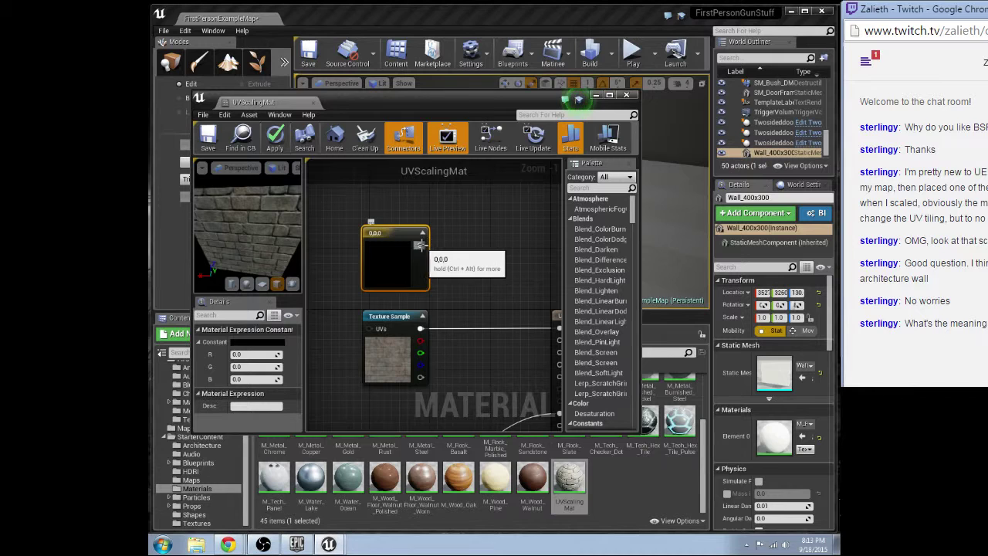
{"action": "left_click_drag", "start_coordinate": [476, 290], "coordinate": [478, 291]}
{"action": "type", "text": "add"}
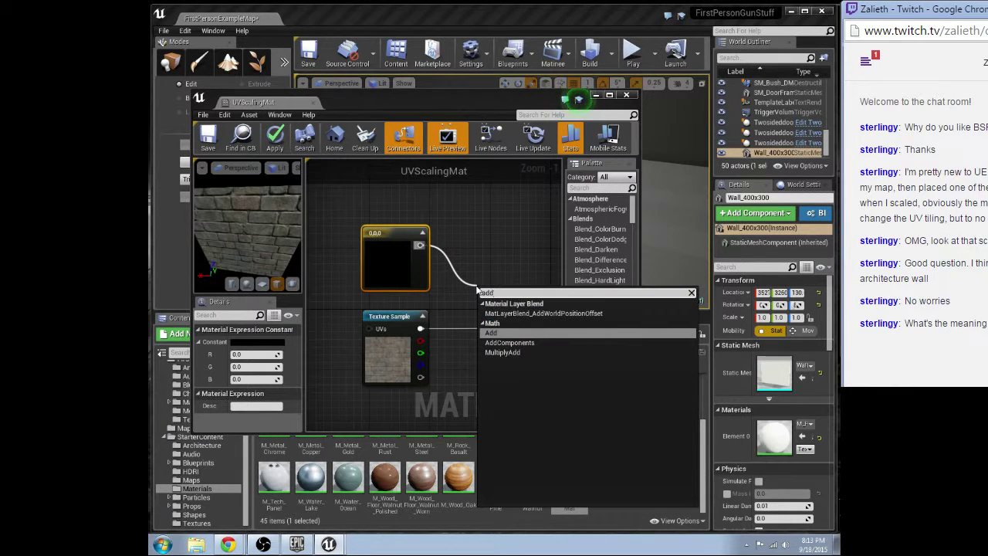
{"action": "key", "text": "Return"}
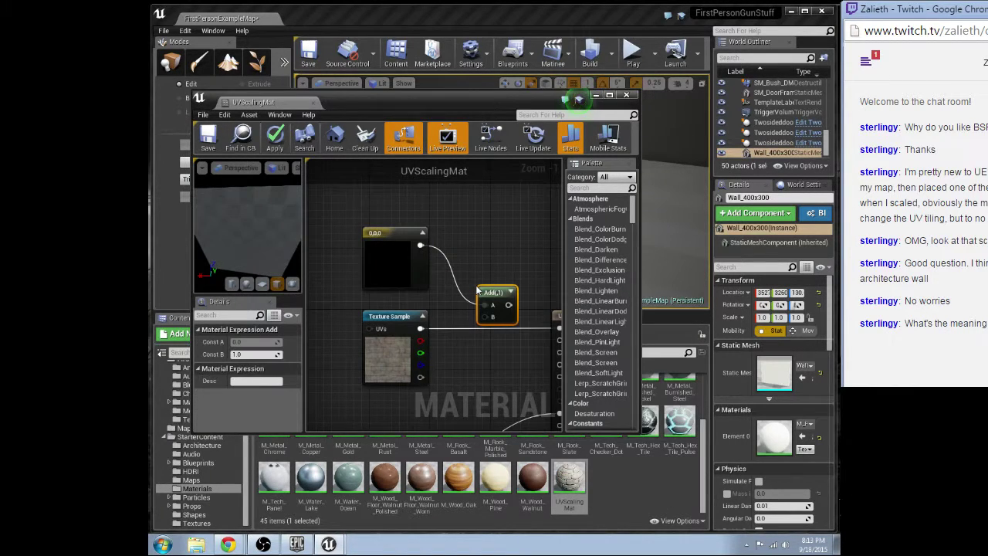
- Feed the Base Color Texture Sample into input B of the Add node and connect the Add output to Base Color
{"action": "left_click_drag", "start_coordinate": [485, 317], "coordinate": [421, 328]}
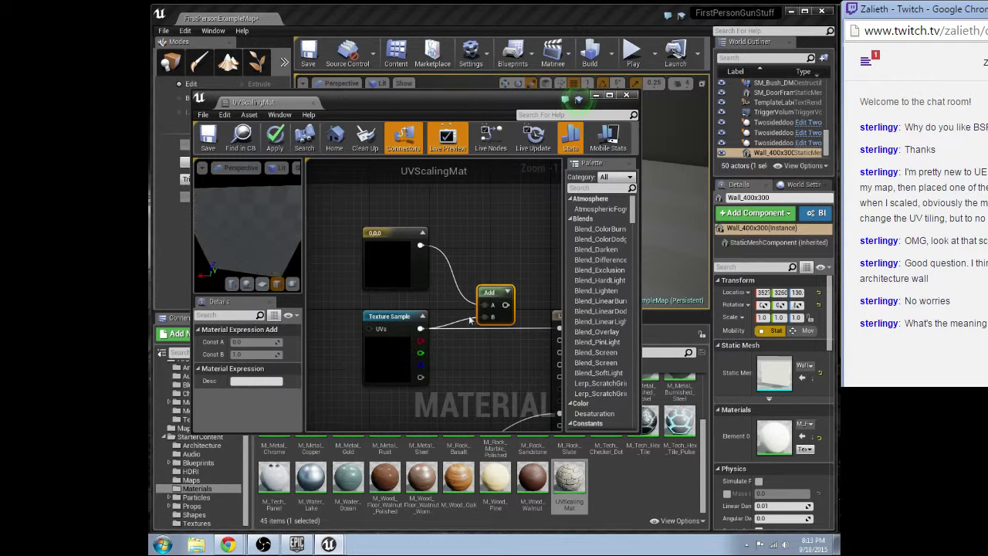
{"action": "left_click_drag", "start_coordinate": [510, 307], "coordinate": [491, 328]}
{"action": "right_click_drag", "start_coordinate": [445, 274], "coordinate": [494, 277]}
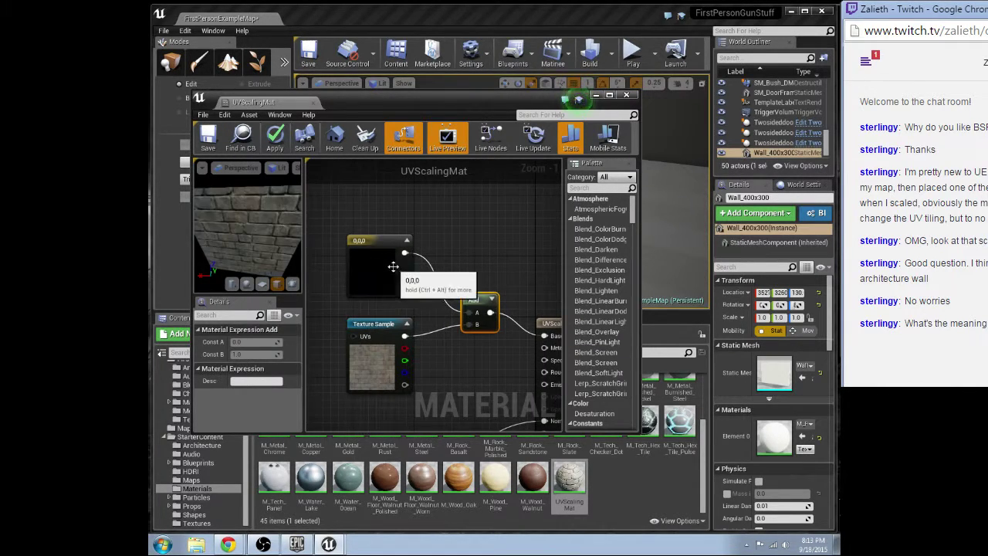
- Set the three-component constant's R value to 1 and check the tinted bricks in the material preview
{"action": "left_click", "coordinate": [365, 276]}
{"action": "left_click", "coordinate": [249, 344]}
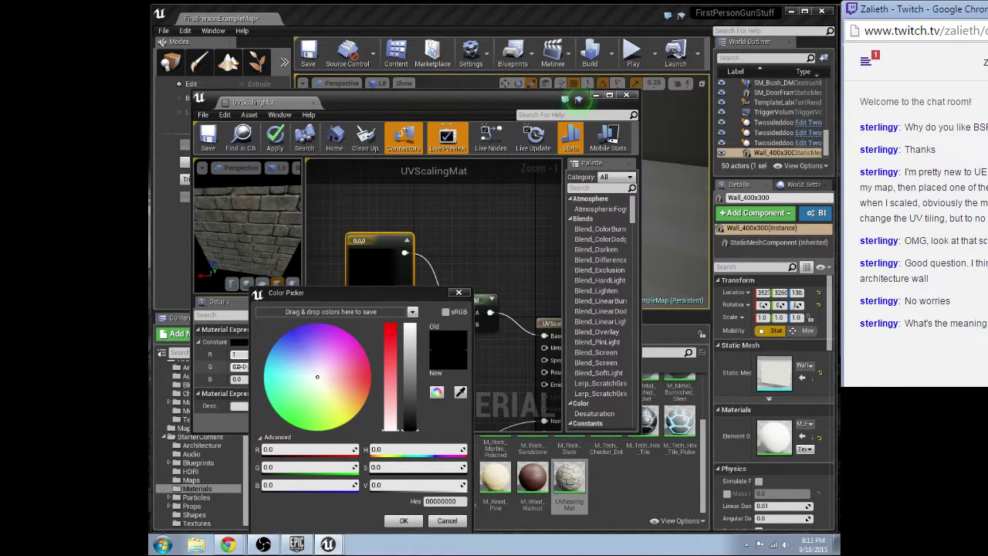
{"action": "type", "text": "1"}
{"action": "left_click", "coordinate": [237, 366]}
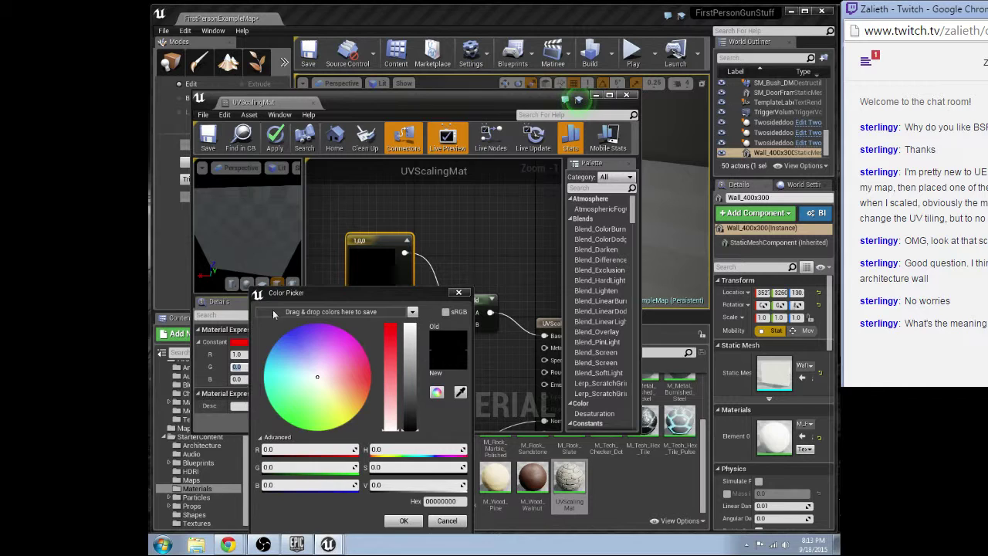
{"action": "left_click_drag", "start_coordinate": [283, 256], "coordinate": [235, 249]}
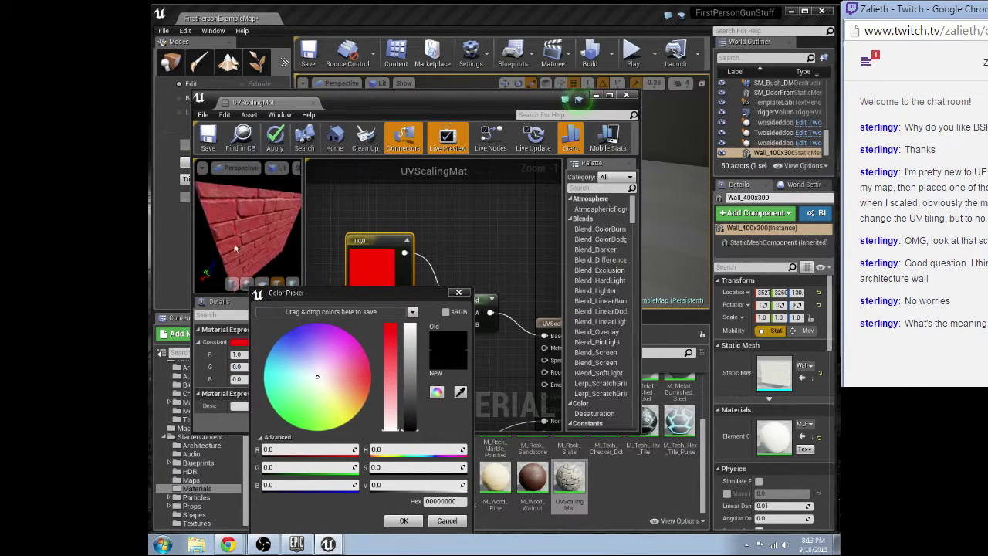
{"action": "left_click", "coordinate": [458, 293]}
{"action": "right_click_drag", "start_coordinate": [472, 375], "coordinate": [411, 329]}
{"action": "left_click", "coordinate": [410, 330]}
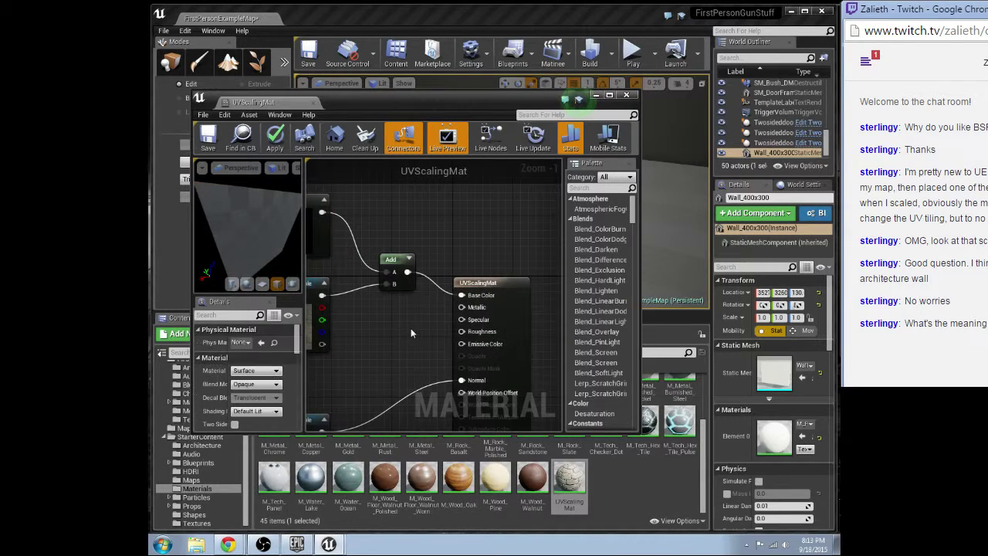